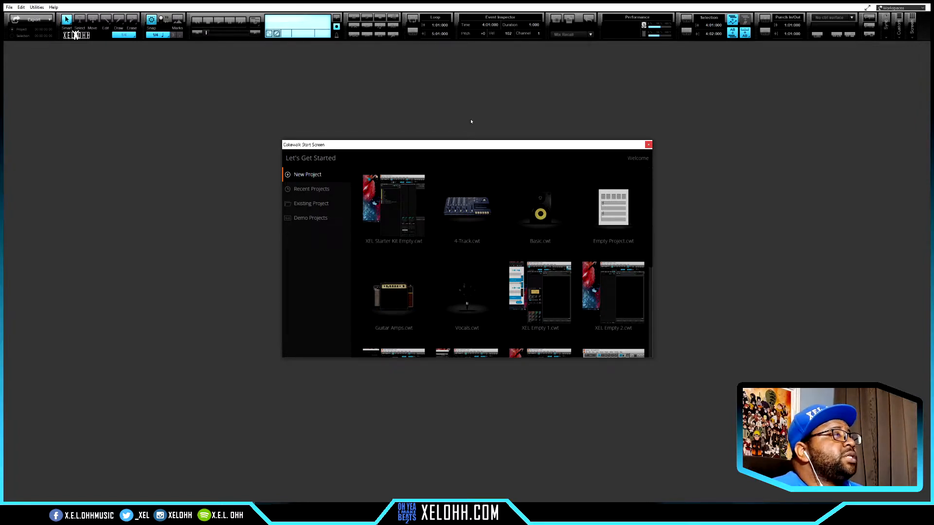
- Create a new project from the Empty Project template
{"action": "left_click", "coordinate": [614, 218]}
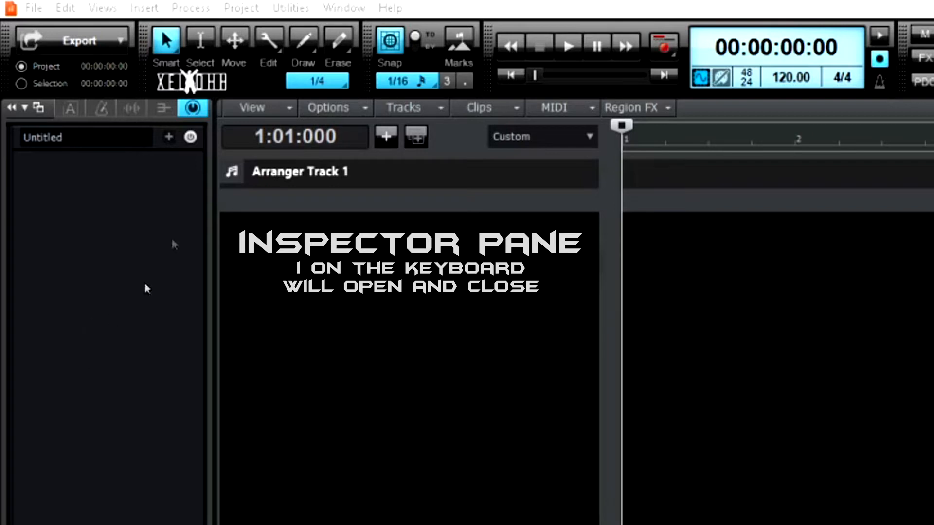
- Collapse the Inspector and Browser panes to widen the track view
{"action": "left_click", "coordinate": [322, 1]}
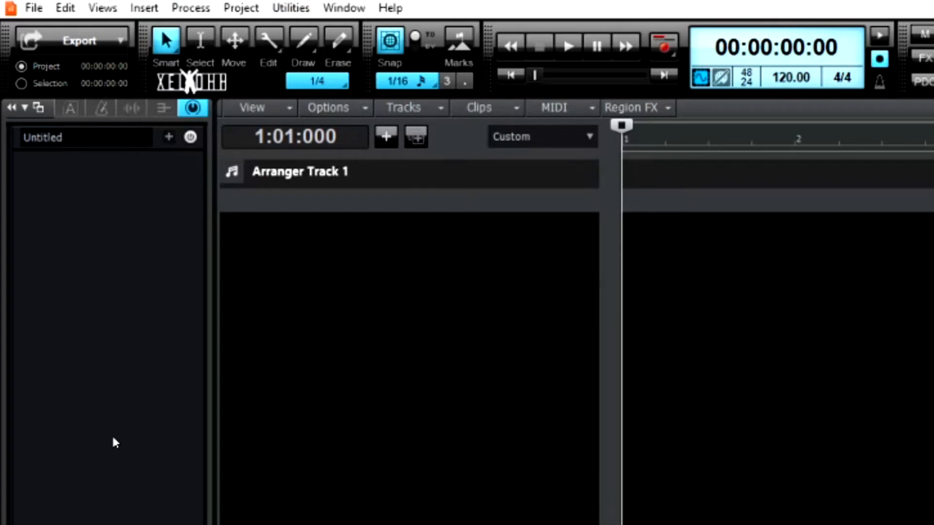
{"action": "key", "text": "i"}
{"action": "key", "text": "i"}
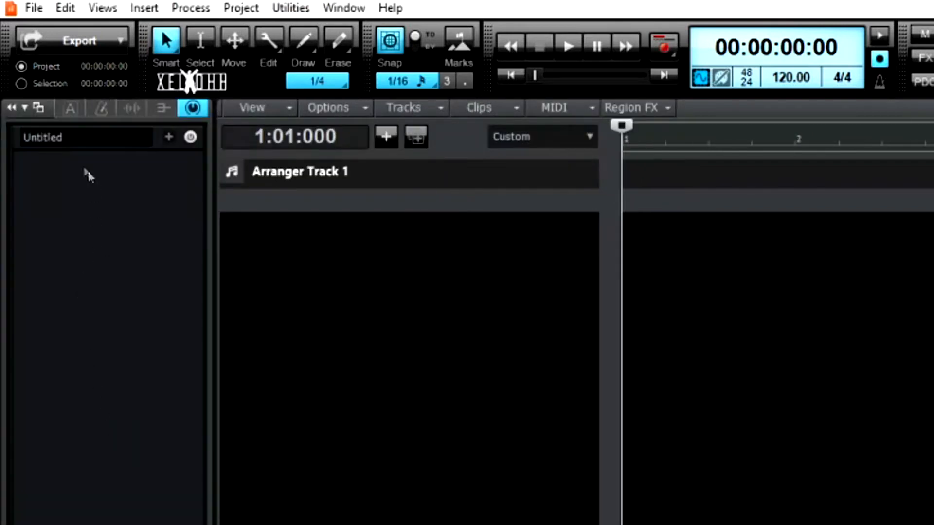
{"action": "left_click", "coordinate": [11, 108]}
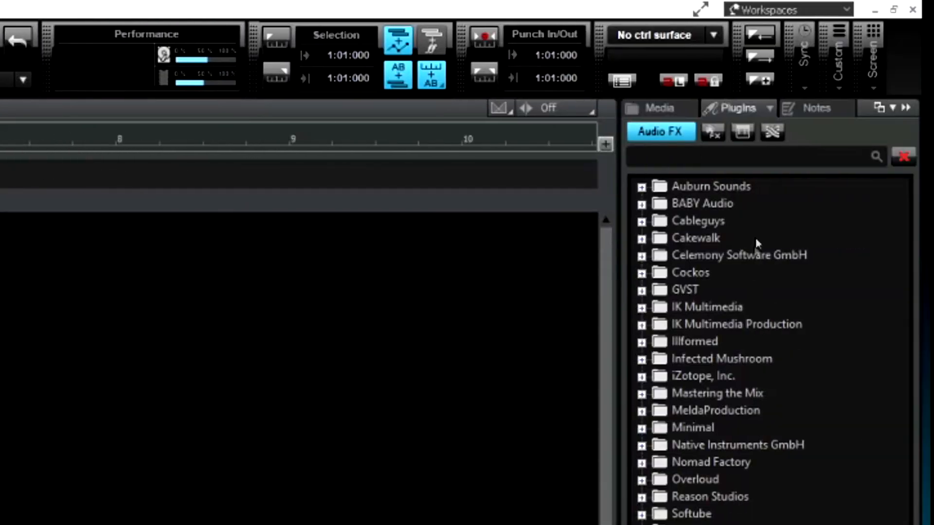
{"action": "left_click", "coordinate": [905, 109]}
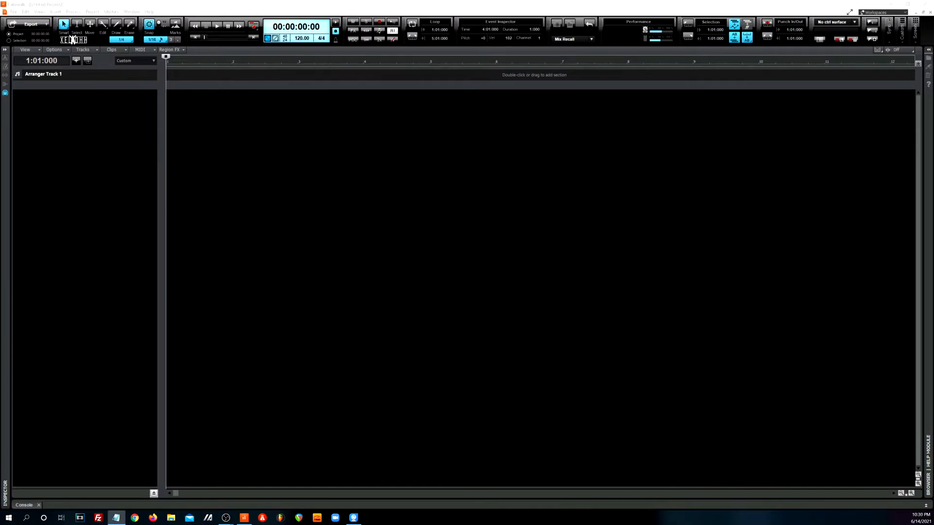
- Add two instrument tracks that use the Default (TTS-1) instrument with Omni input
{"action": "right_click", "coordinate": [96, 195]}
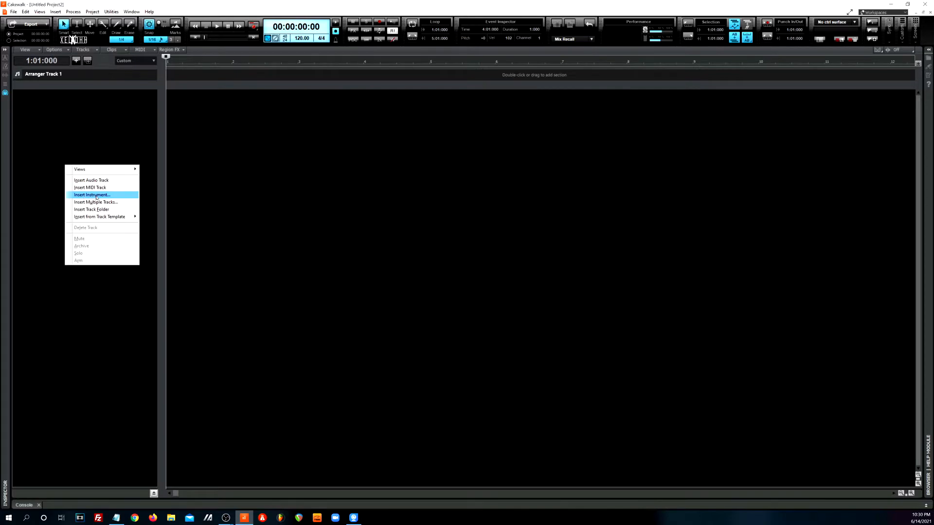
{"action": "left_click", "coordinate": [94, 196]}
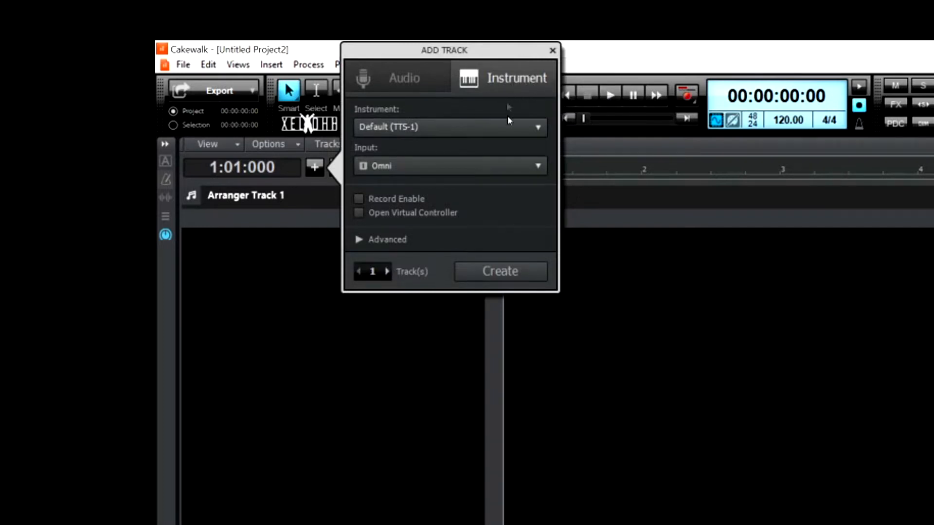
{"action": "left_click", "coordinate": [315, 169]}
{"action": "left_click", "coordinate": [315, 168]}
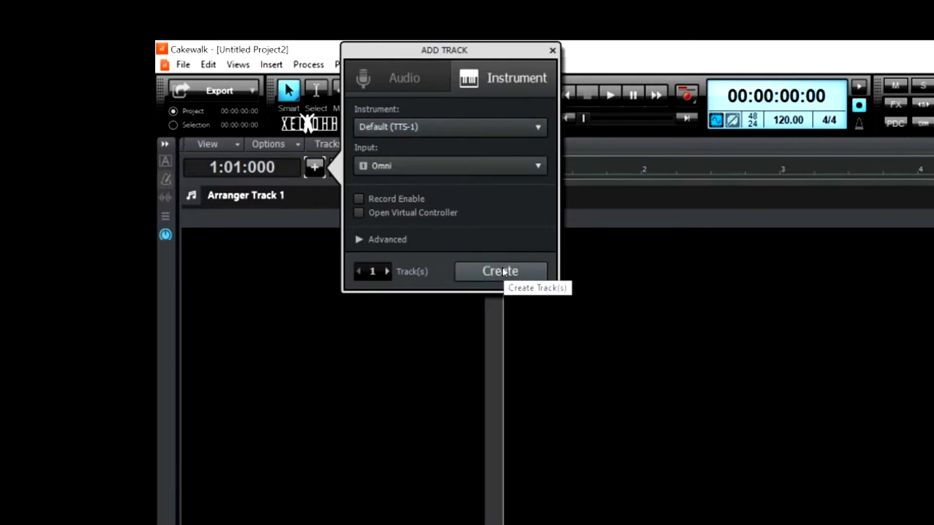
{"action": "left_click", "coordinate": [388, 271]}
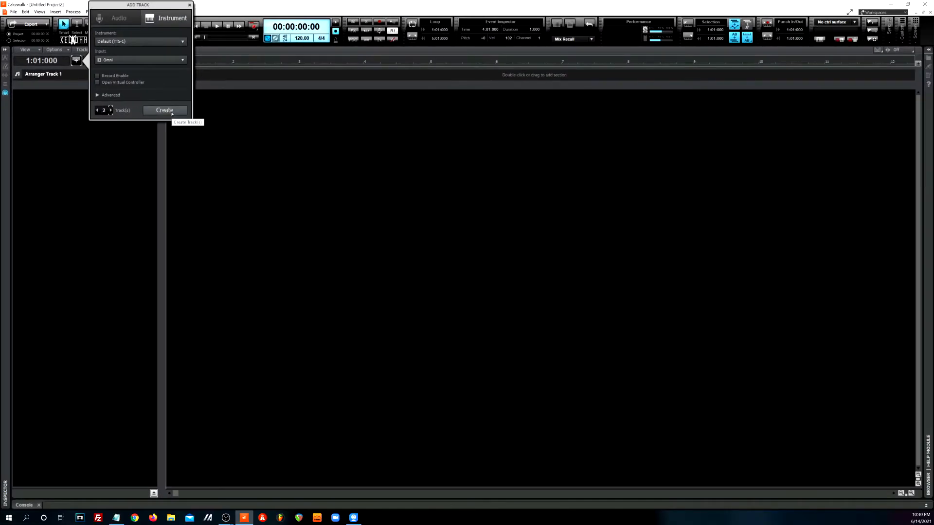
{"action": "left_click", "coordinate": [165, 111]}
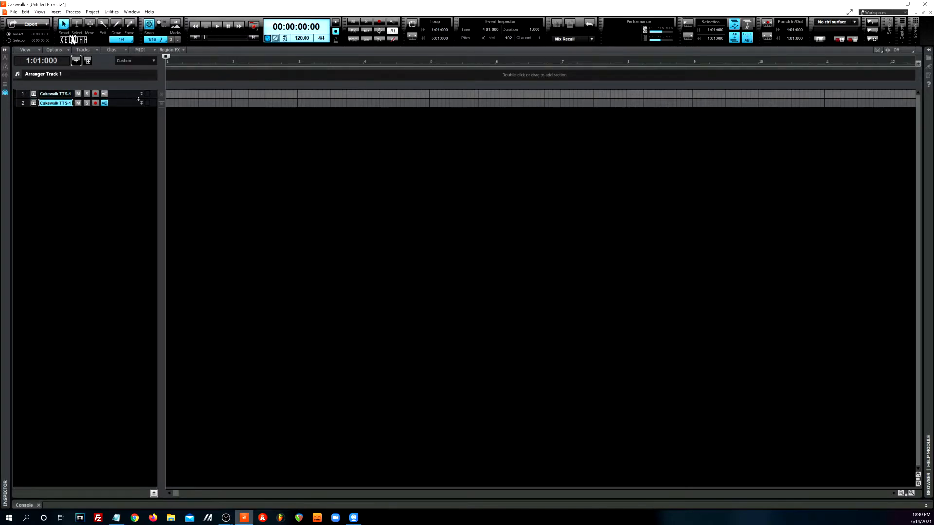
- Add one instrument track that uses the SI-String Section from the Strings category
{"action": "left_click", "coordinate": [76, 60]}
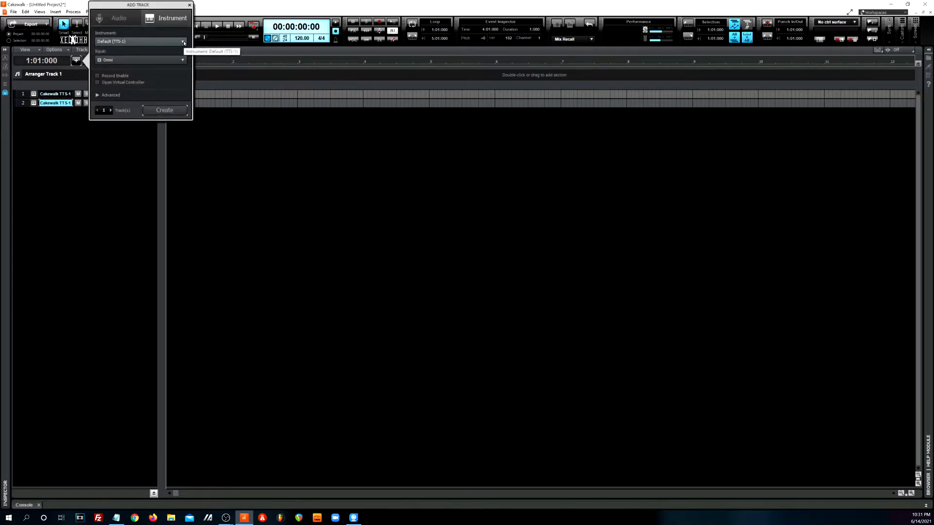
{"action": "left_click", "coordinate": [180, 42]}
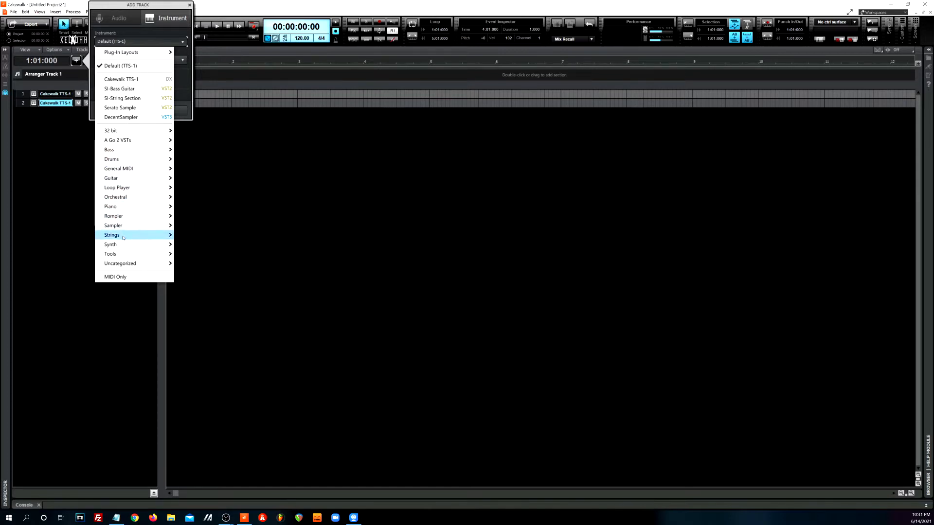
{"action": "mouse_move", "coordinate": [124, 237]}
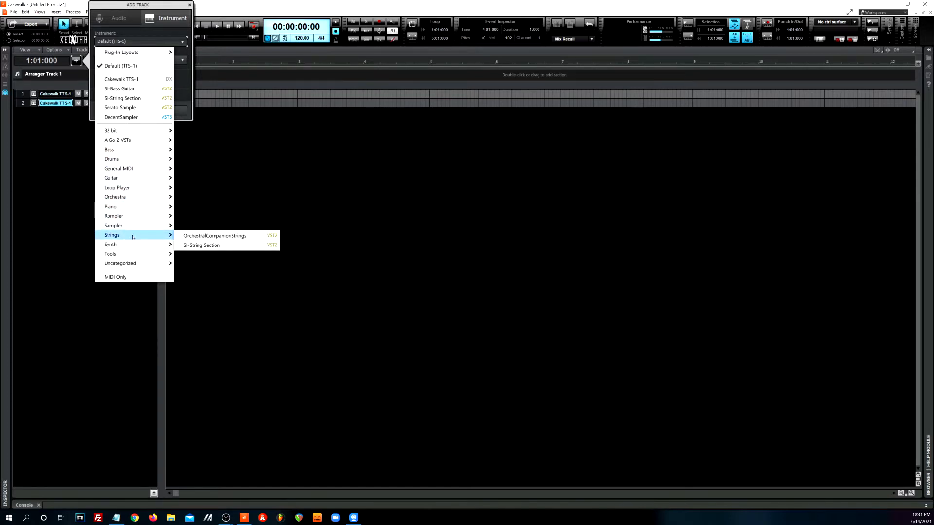
{"action": "left_click", "coordinate": [209, 246]}
{"action": "left_click", "coordinate": [164, 110]}
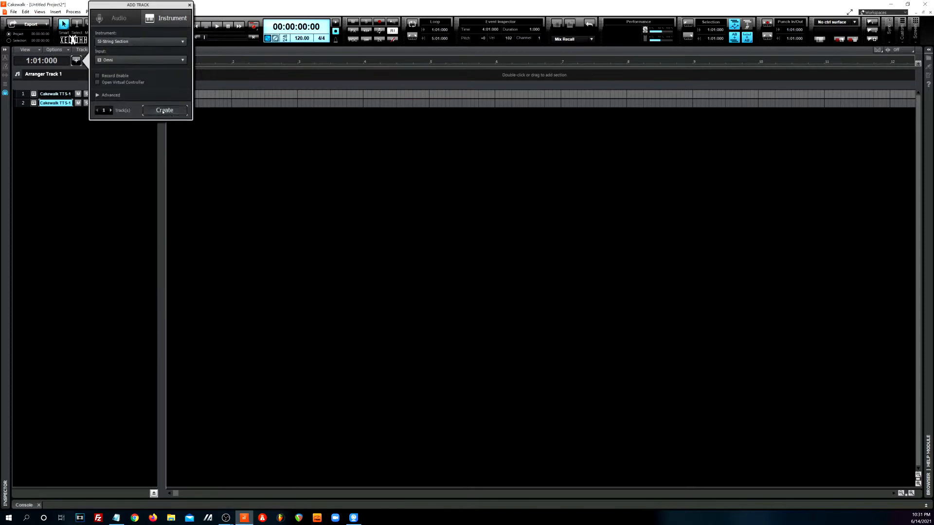
- Add one instrument track that uses the SI-Bass Guitar from the Bass category
{"action": "left_click", "coordinate": [77, 61]}
{"action": "left_click", "coordinate": [165, 42]}
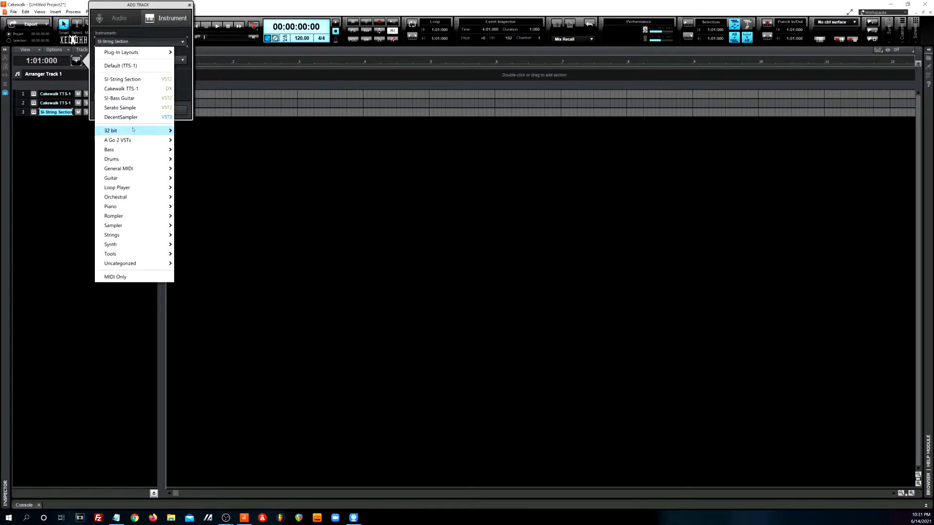
{"action": "mouse_move", "coordinate": [113, 153]}
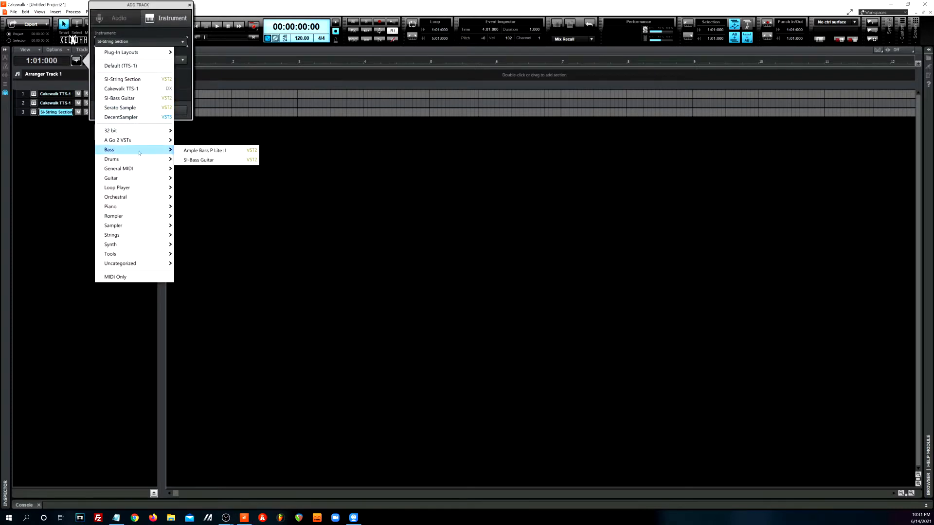
{"action": "left_click", "coordinate": [211, 161]}
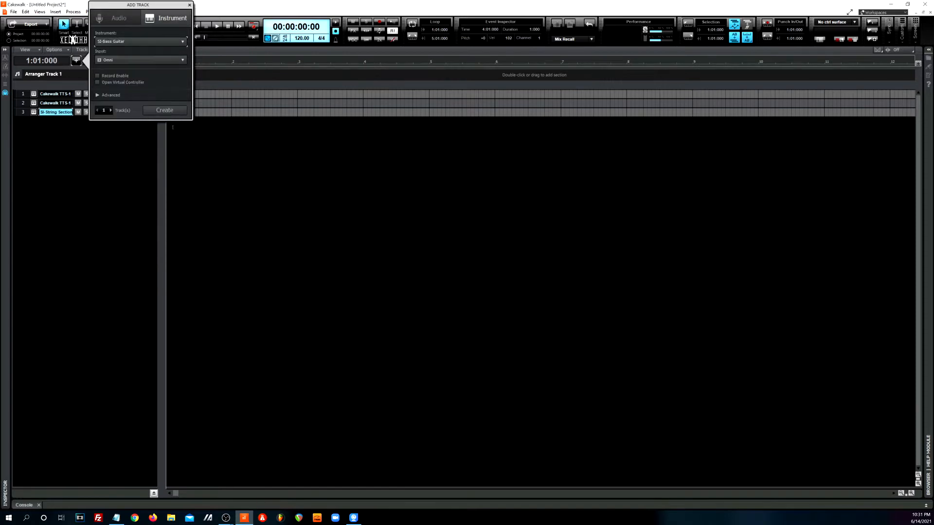
{"action": "left_click", "coordinate": [164, 111]}
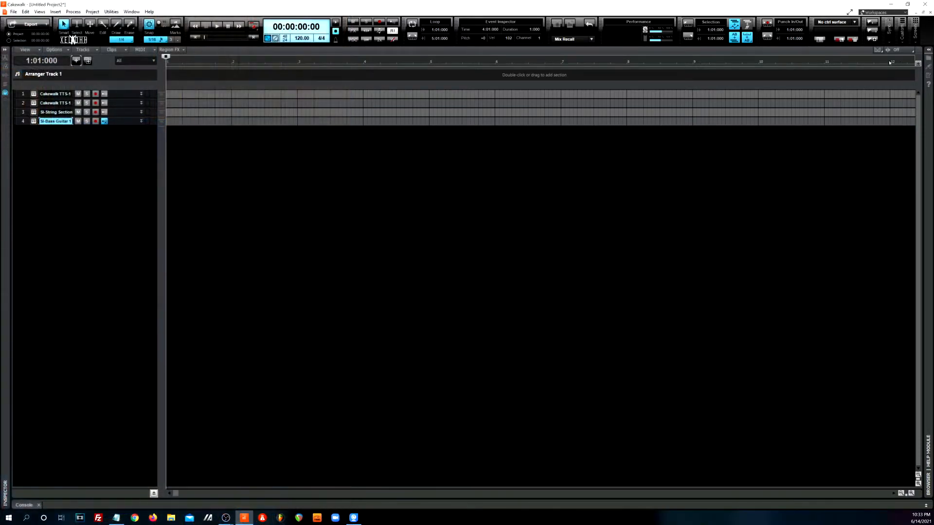
- Expand the Browser and place the Clap_12 sample from the One Shots folder as a new audio track below the instruments
{"action": "left_click", "coordinate": [928, 50]}
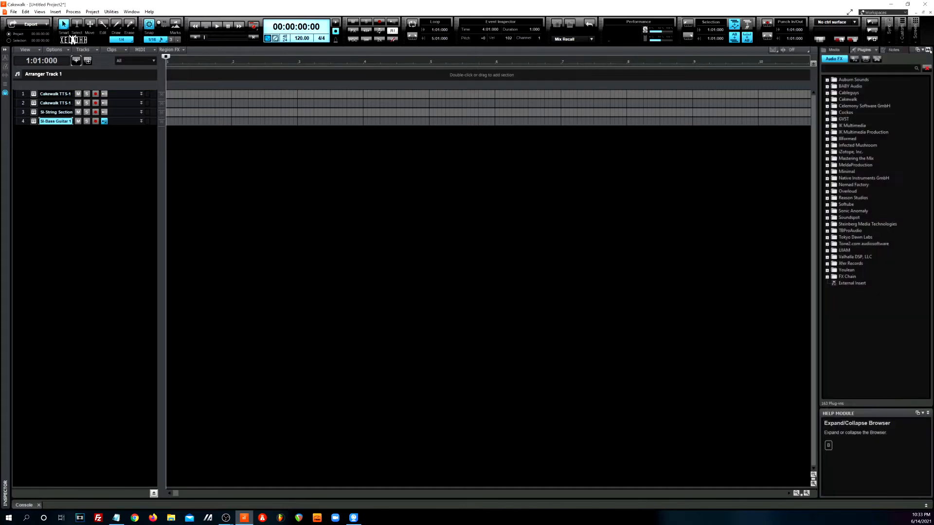
{"action": "left_click", "coordinate": [832, 52]}
{"action": "left_click", "coordinate": [840, 93]}
{"action": "double_click", "coordinate": [840, 92]}
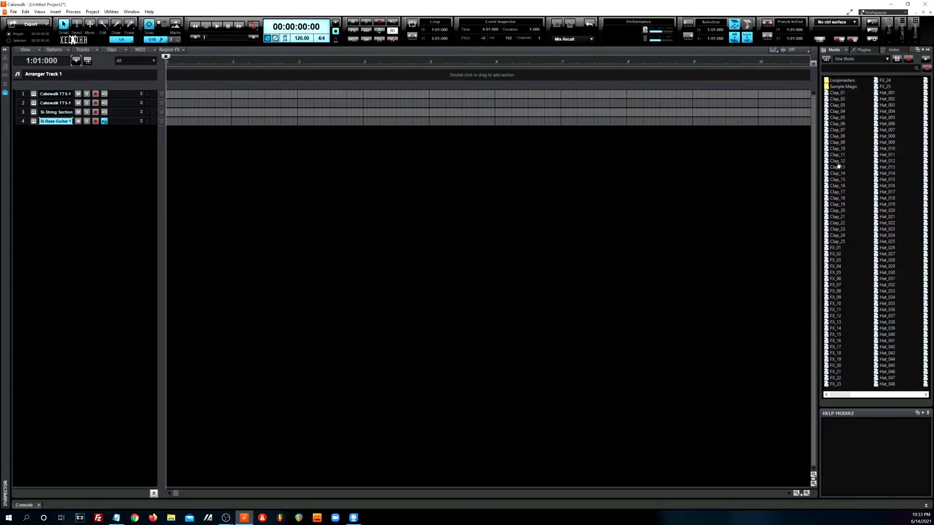
{"action": "left_click_drag", "start_coordinate": [839, 163], "coordinate": [98, 152]}
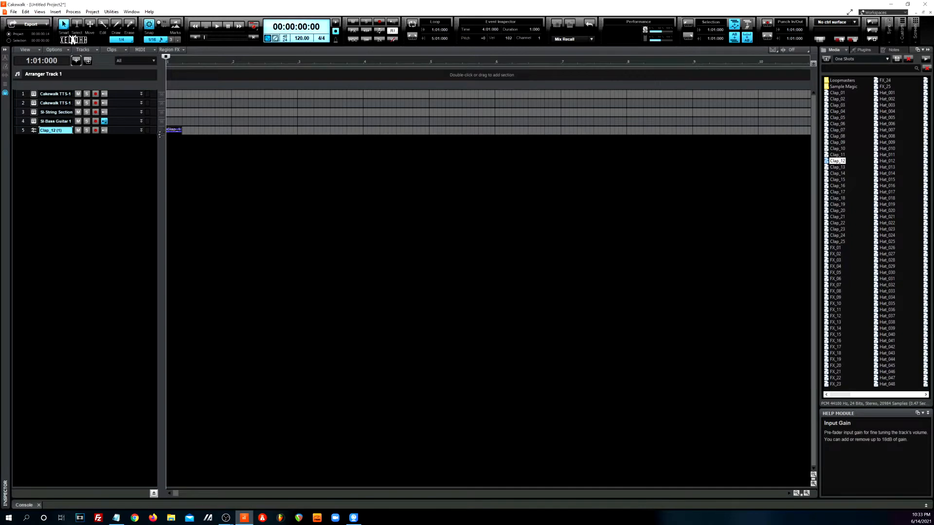
- Expand the Clap_12 track strip and play the clip back briefly
{"action": "left_click", "coordinate": [141, 131]}
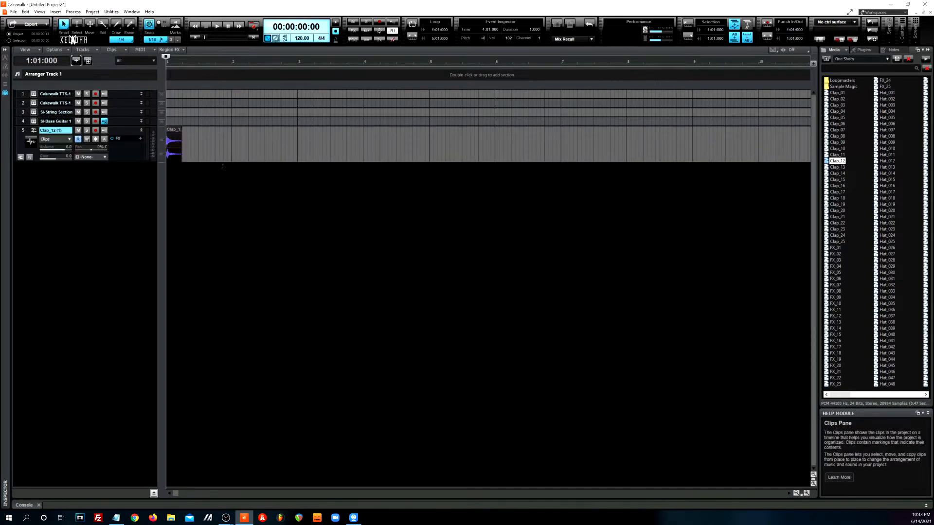
{"action": "key", "text": "space"}
{"action": "key", "text": "space"}
- Place the "02 - A Minor - Intermediate" MIDI file from Project Files at the start of track 1, expand that track, and collapse the Browser
{"action": "left_click", "coordinate": [886, 59]}
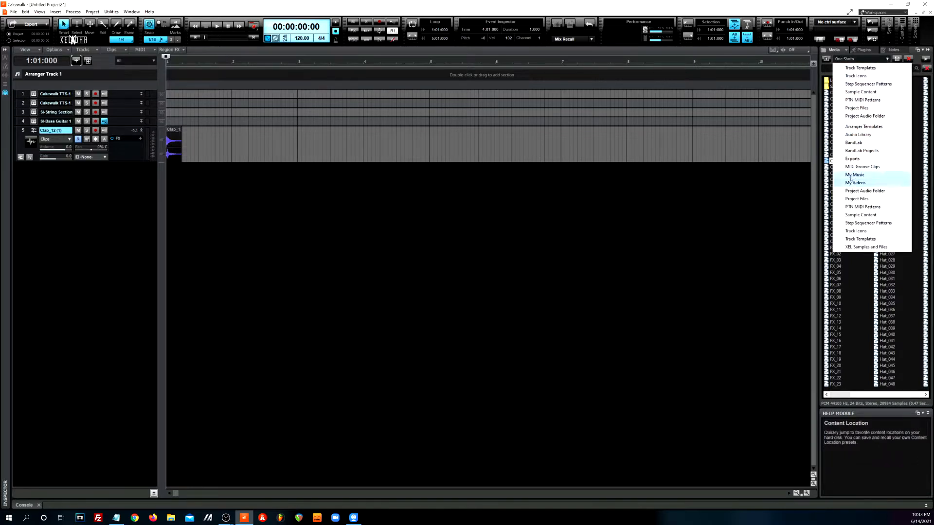
{"action": "left_click", "coordinate": [857, 198]}
{"action": "left_click_drag", "start_coordinate": [864, 86], "coordinate": [169, 94]}
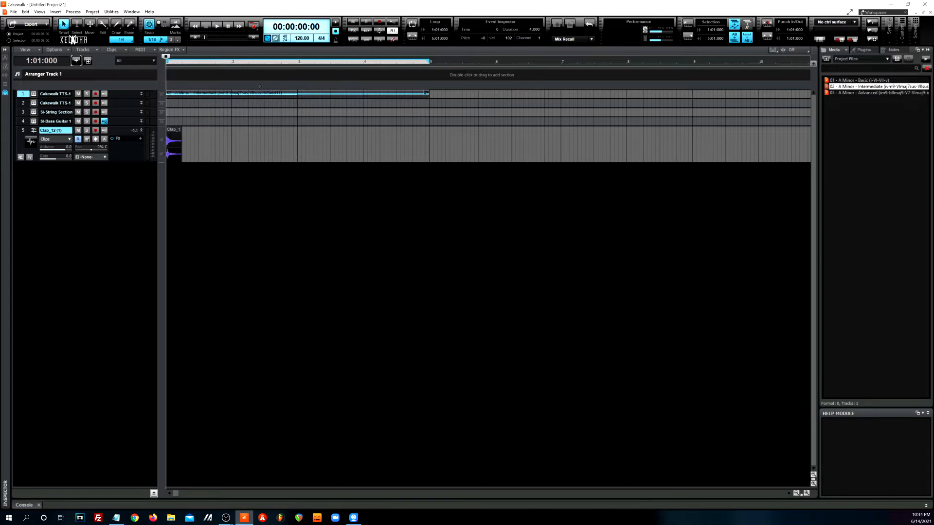
{"action": "left_click", "coordinate": [141, 94]}
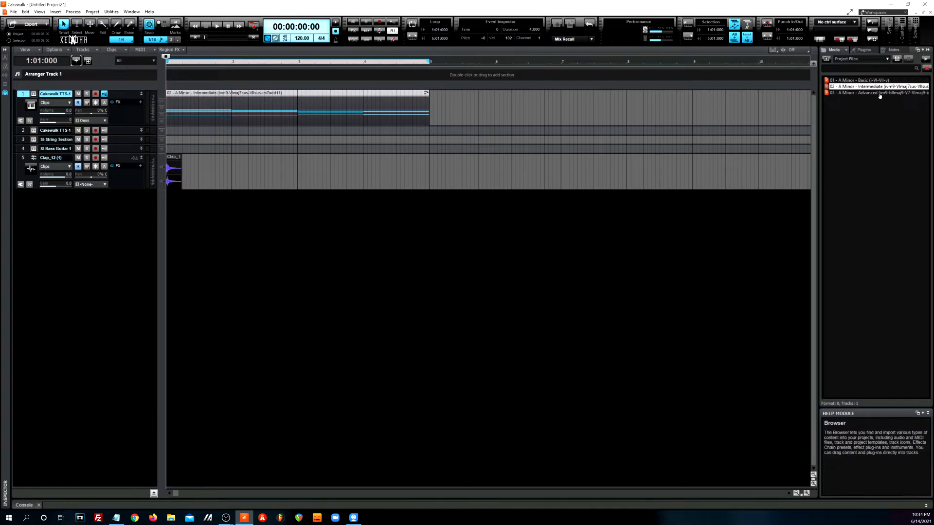
{"action": "left_click", "coordinate": [927, 49]}
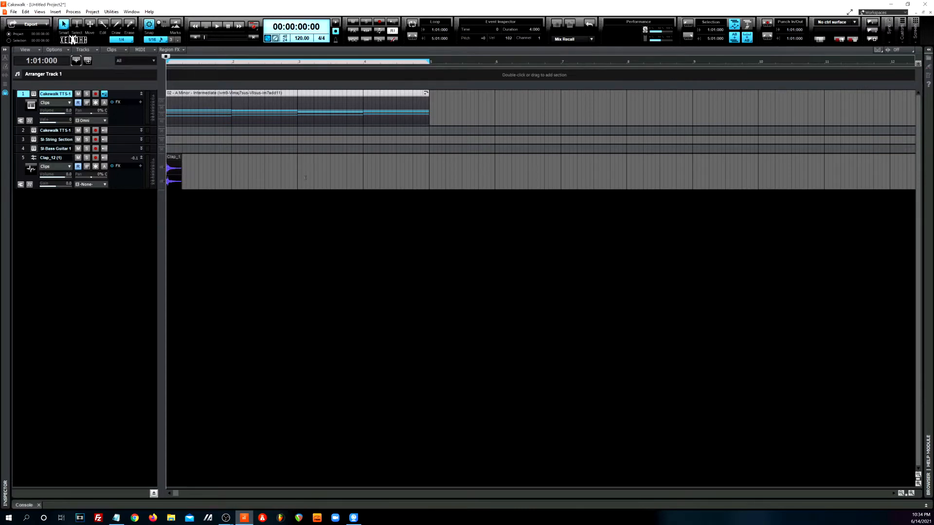
{"action": "left_click", "coordinate": [326, 208]}
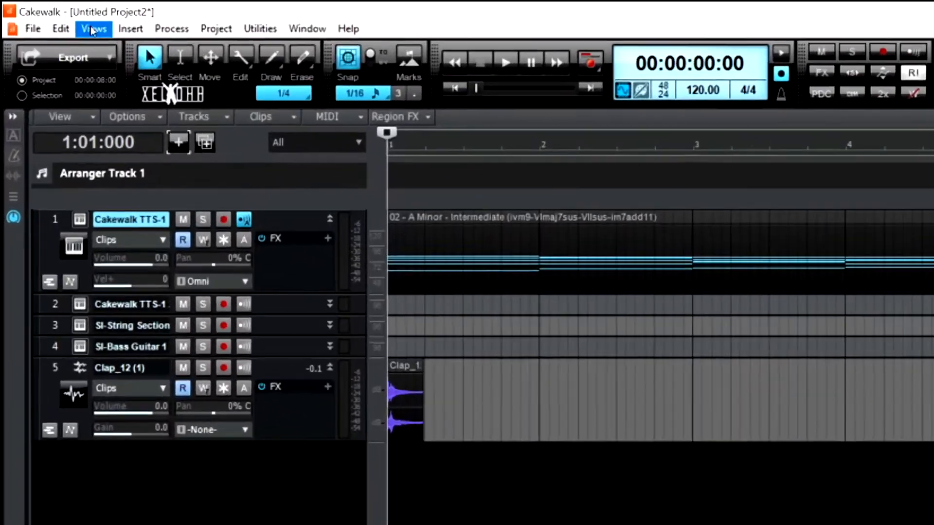
{"action": "left_click", "coordinate": [92, 29]}
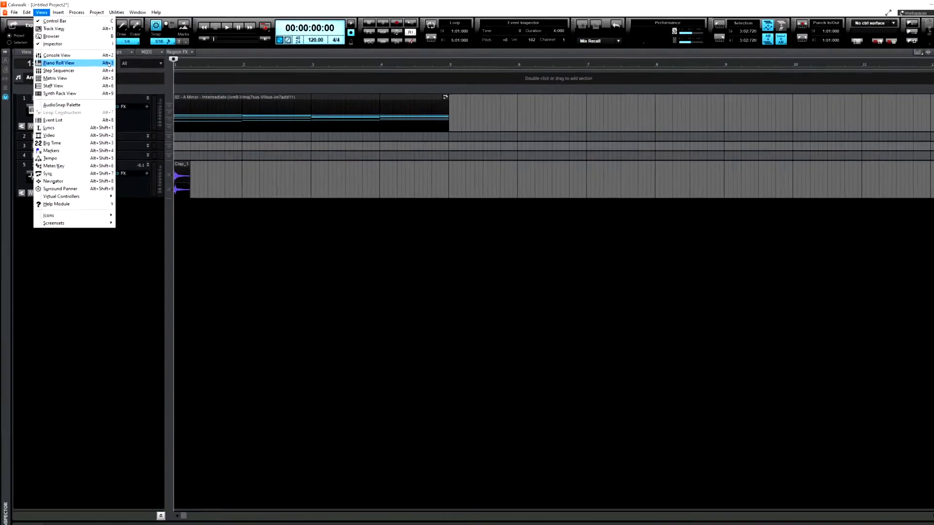
{"action": "left_click", "coordinate": [249, 147]}
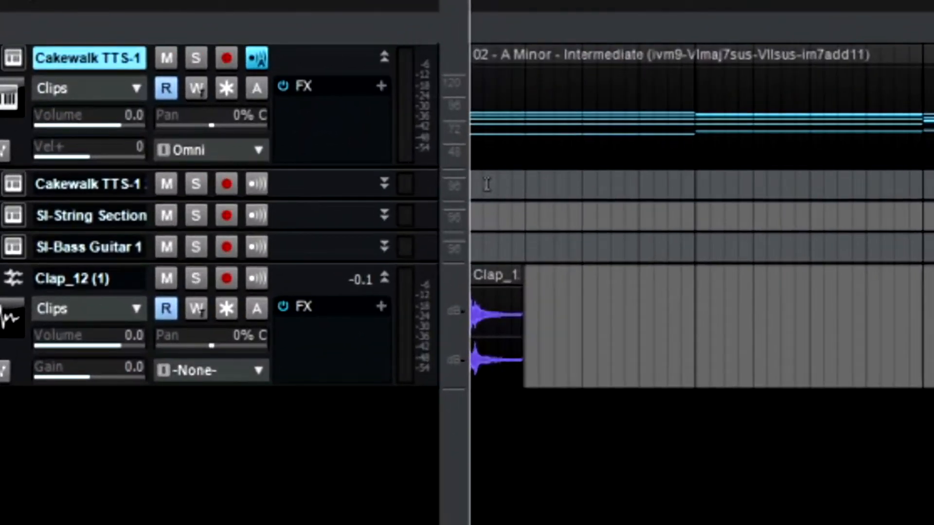
{"action": "right_click", "coordinate": [486, 184]}
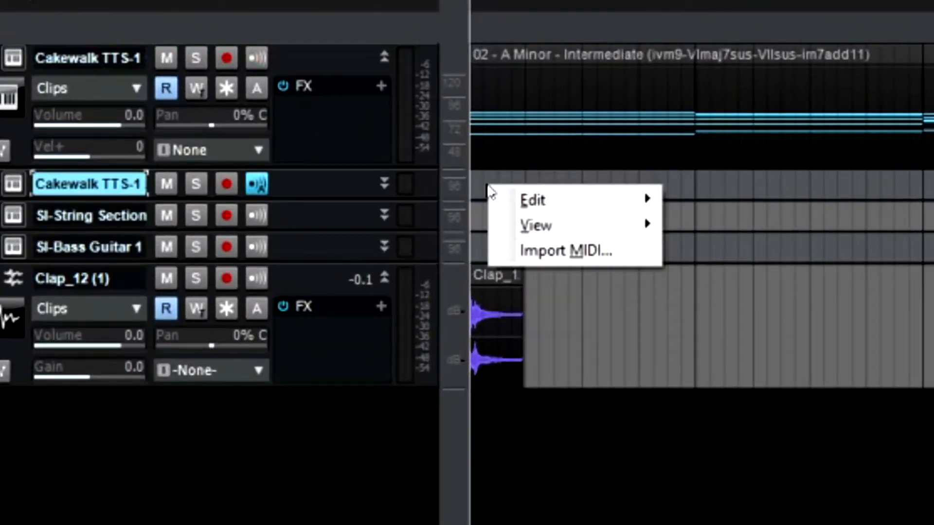
{"action": "mouse_move", "coordinate": [575, 224]}
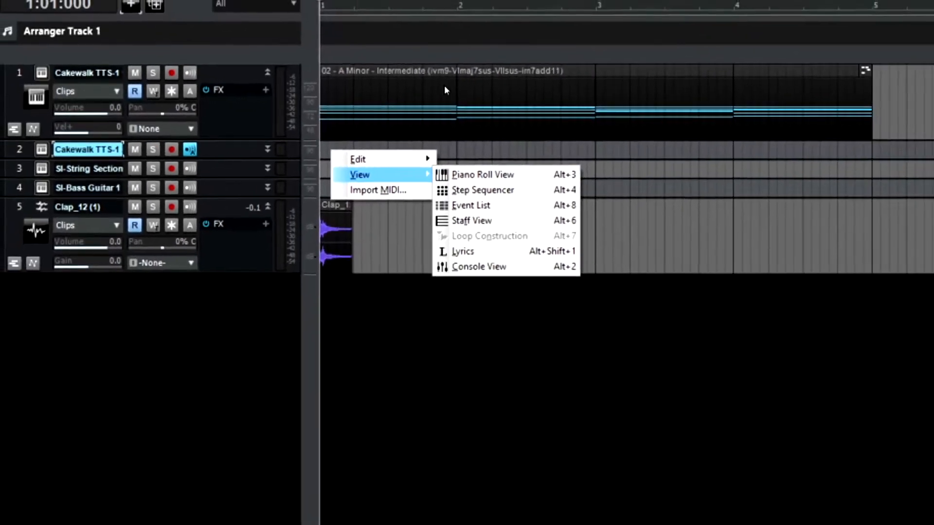
{"action": "right_click", "coordinate": [678, 86]}
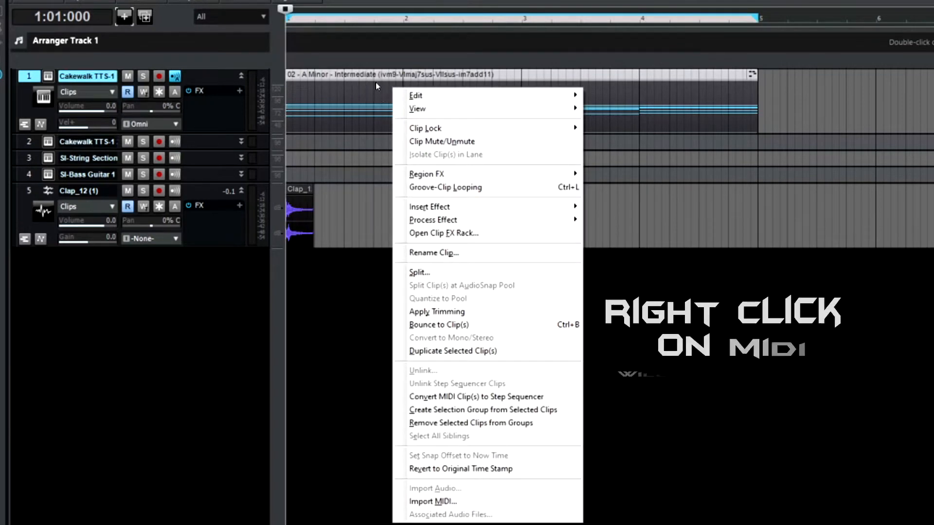
{"action": "mouse_move", "coordinate": [446, 108]}
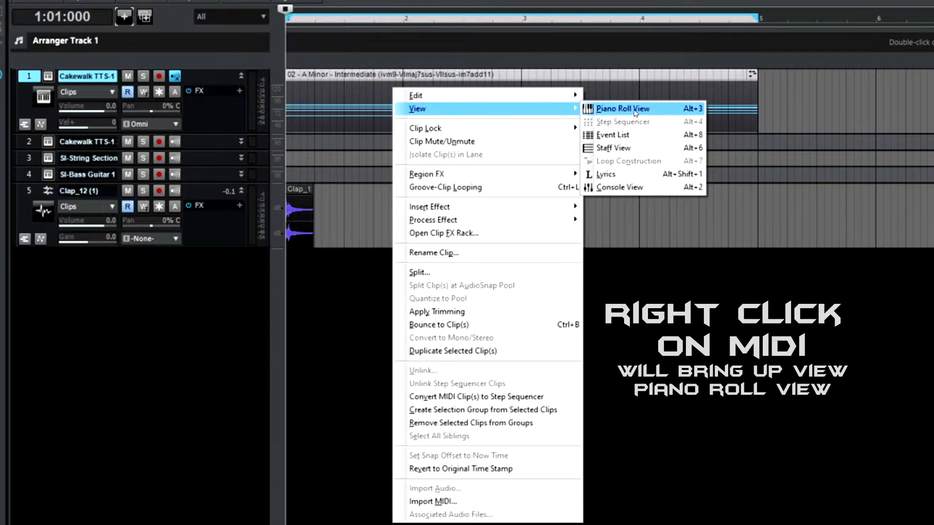
{"action": "left_click", "coordinate": [340, 148]}
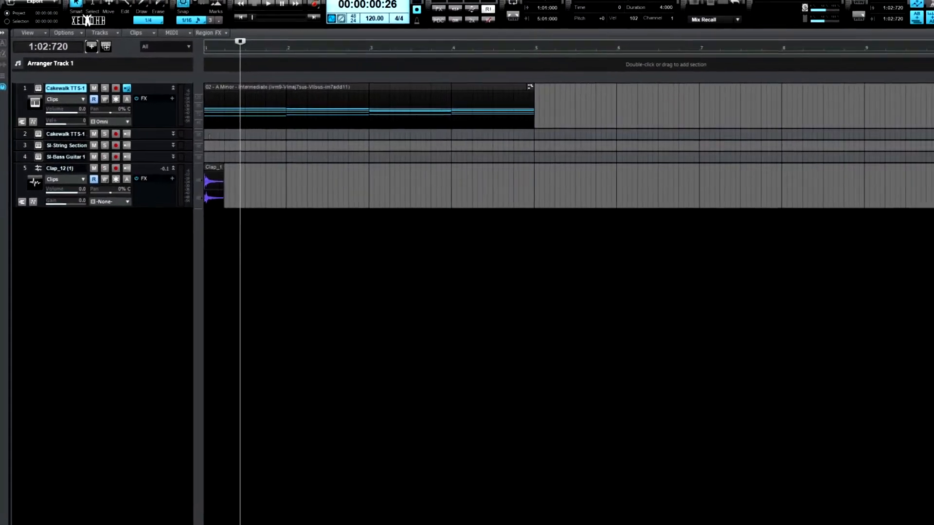
- Open the Piano Roll View from the empty clips area of track 2
{"action": "double_click", "coordinate": [168, 131]}
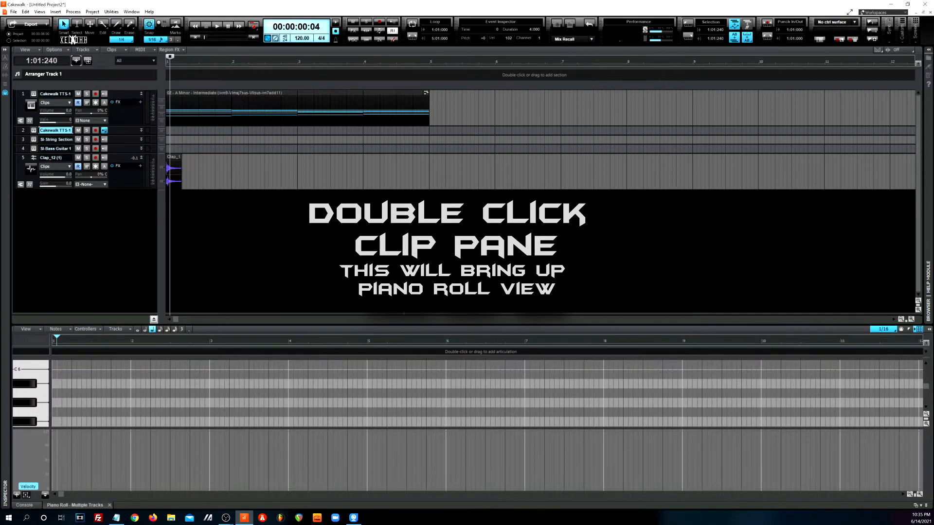
- Enlarge the docked Piano Roll area so it reaches up to just below the track list
{"action": "left_click_drag", "start_coordinate": [405, 325], "coordinate": [388, 238]}
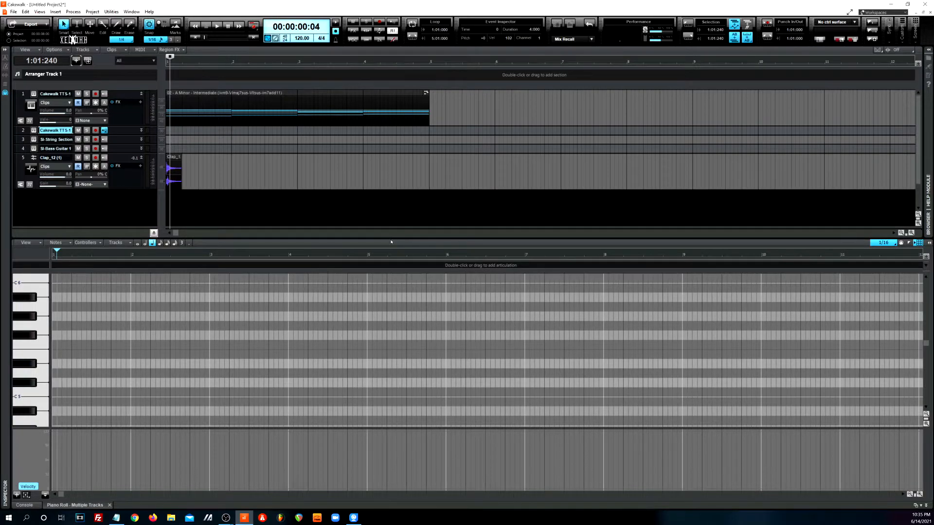
{"action": "left_click_drag", "start_coordinate": [390, 239], "coordinate": [401, 271]}
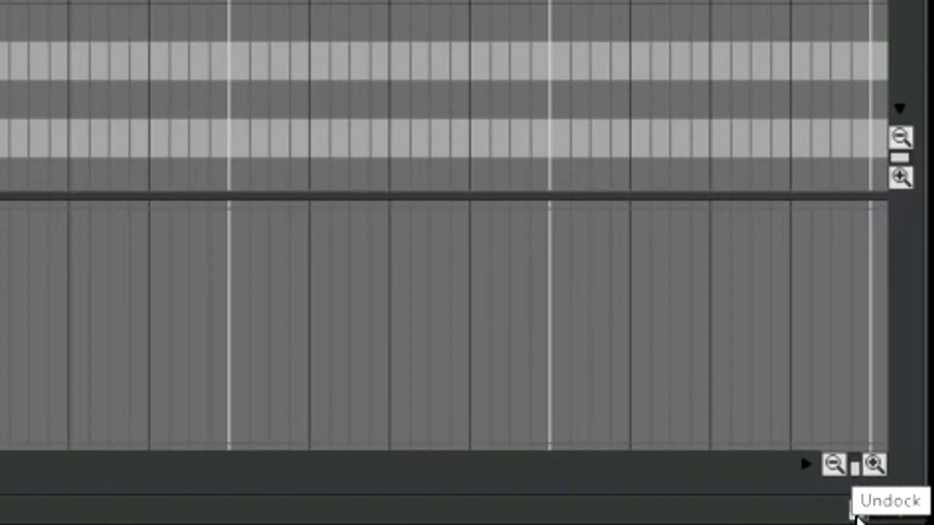
- Undock the MultiDock holding the Piano Roll, then move and enlarge its floating window so the piano keys and note grid show
{"action": "left_click", "coordinate": [856, 518]}
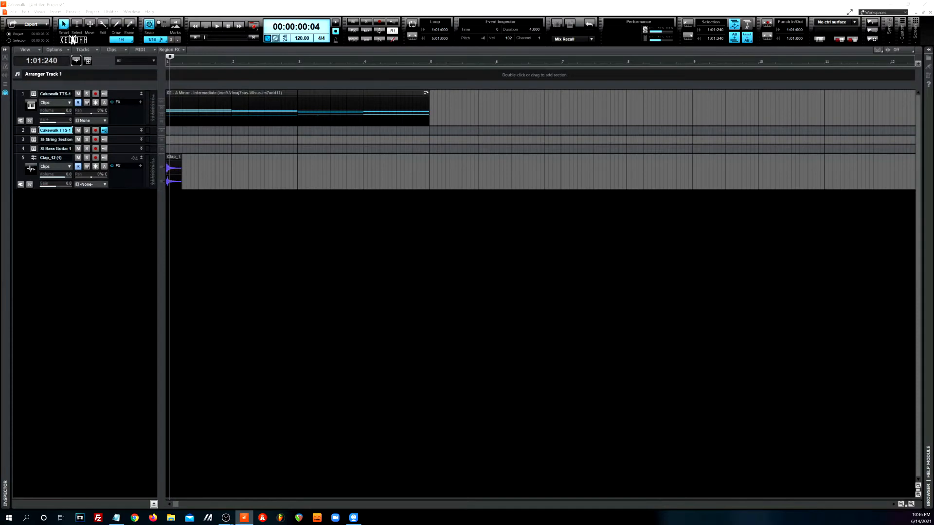
{"action": "left_click_drag", "start_coordinate": [0, 152], "coordinate": [415, 207]}
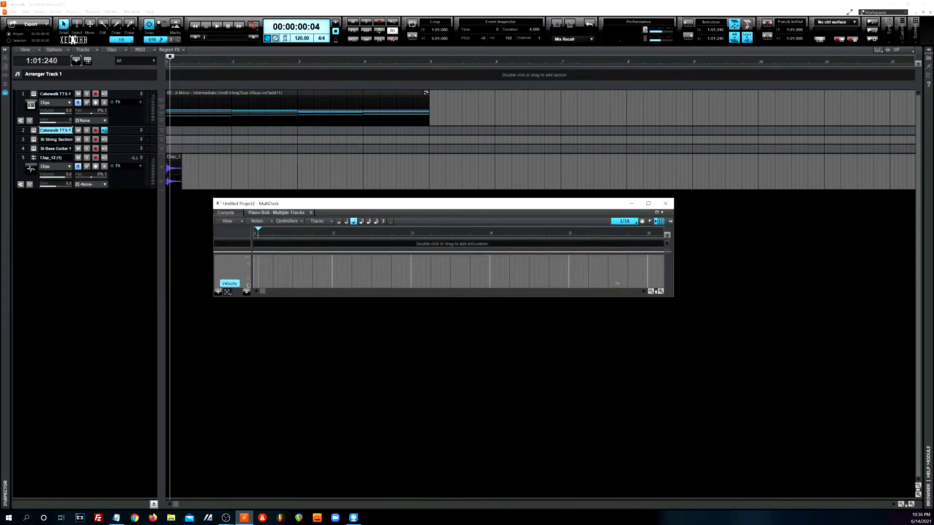
{"action": "left_click_drag", "start_coordinate": [669, 298], "coordinate": [667, 457]}
{"action": "left_click_drag", "start_coordinate": [497, 197], "coordinate": [497, 152]}
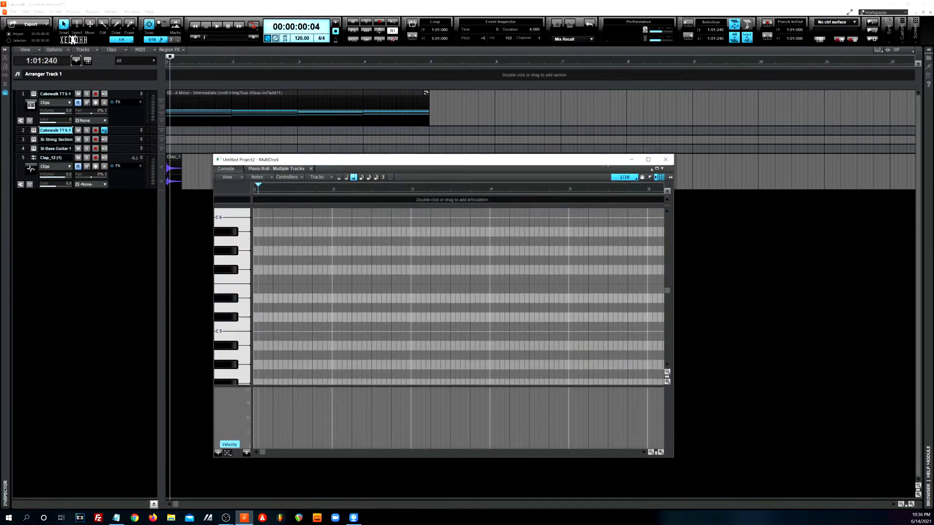
- Maximize and restore the floating MultiDock, and close and reopen the Piano Roll in it
{"action": "left_click", "coordinate": [647, 157]}
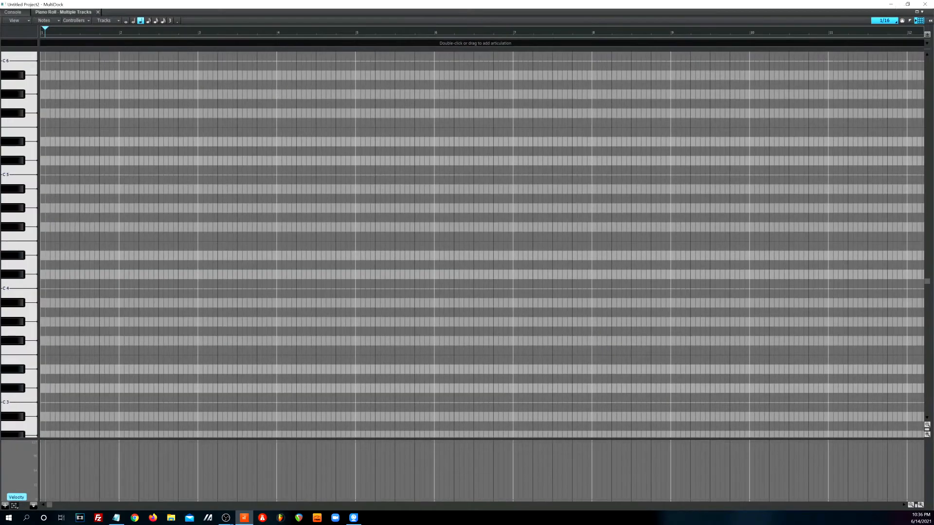
{"action": "left_click", "coordinate": [908, 5]}
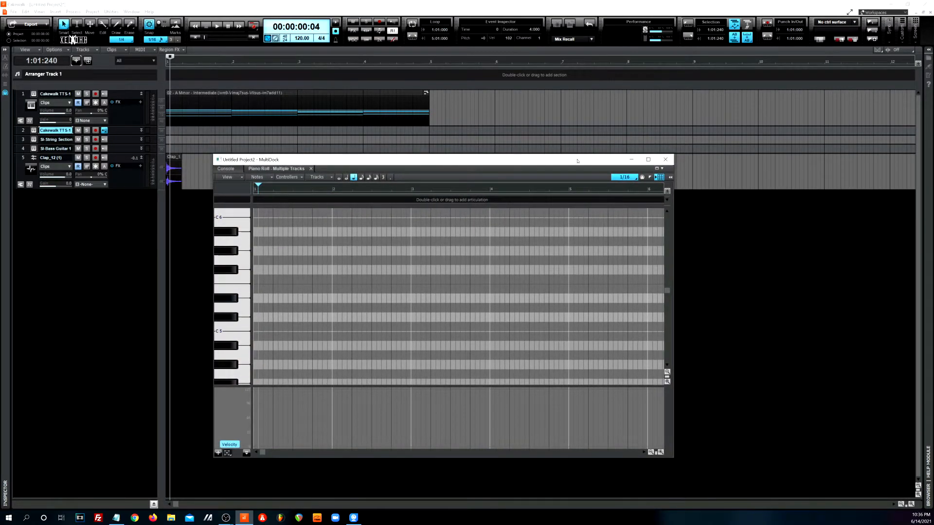
{"action": "left_click", "coordinate": [666, 159]}
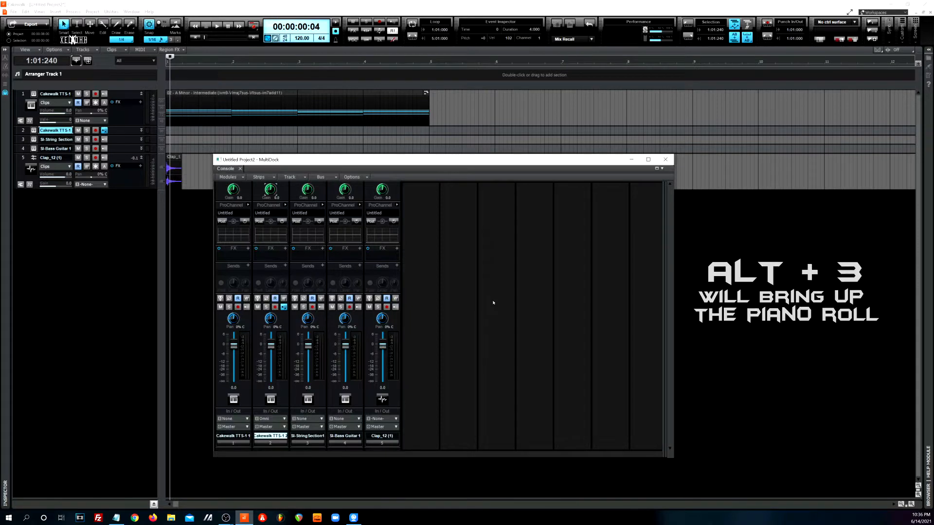
{"action": "key", "text": "alt+3"}
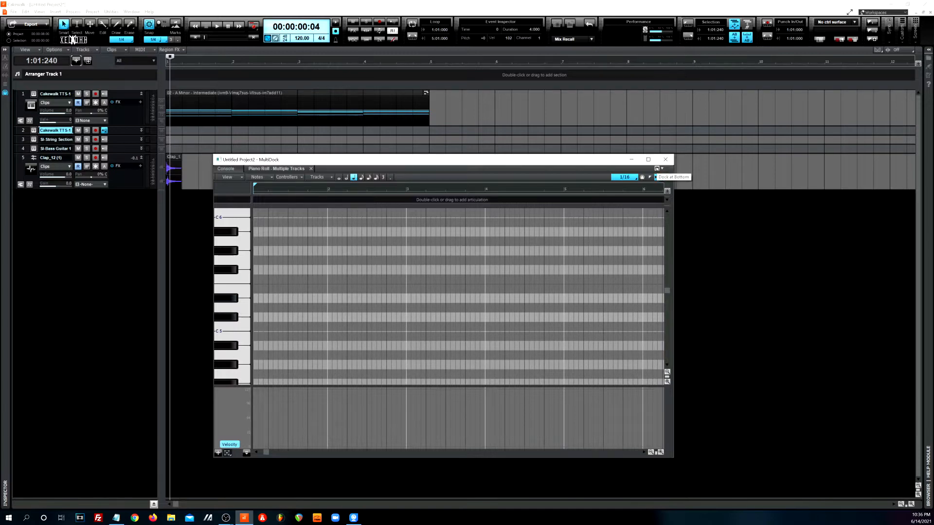
- Dock the MultiDock below the track view again and expand it to full screen
{"action": "left_click", "coordinate": [657, 168]}
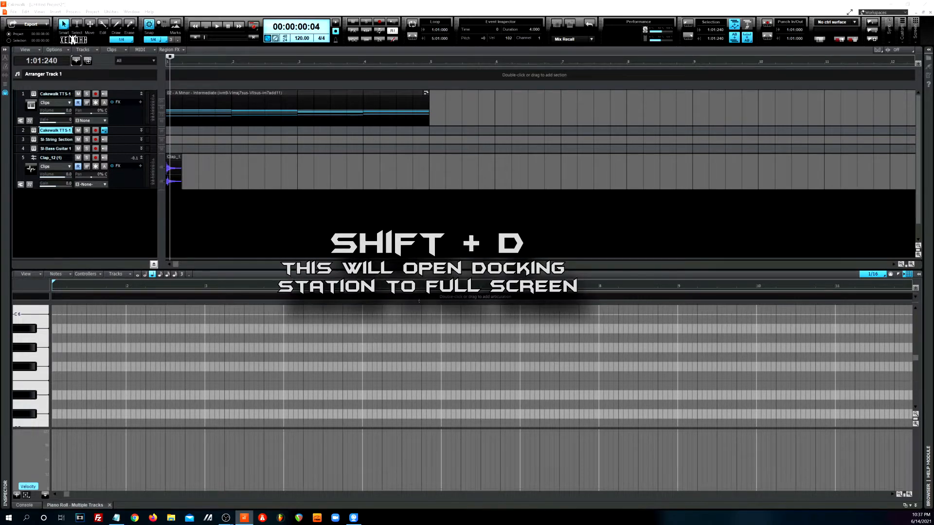
{"action": "key", "text": "shift+d"}
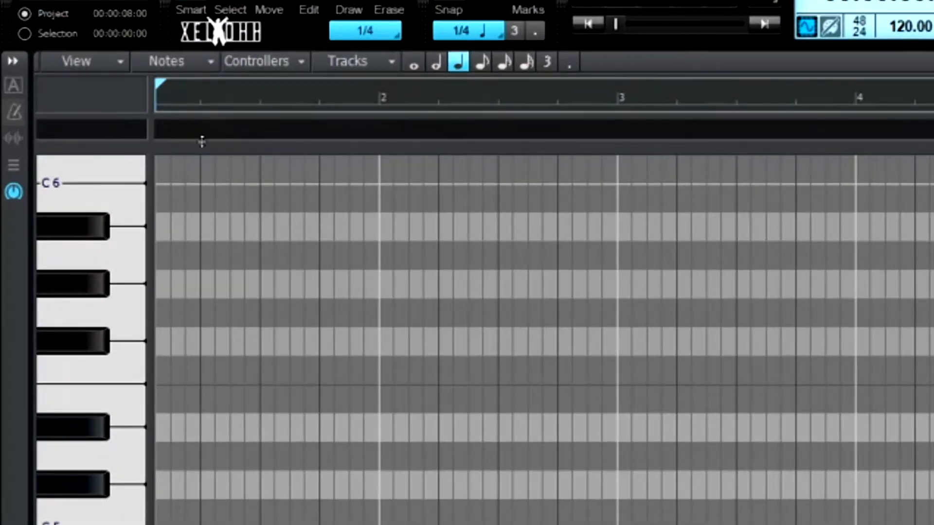
- Show the Piano Roll's track pane and hide it again
{"action": "left_click", "coordinate": [105, 64]}
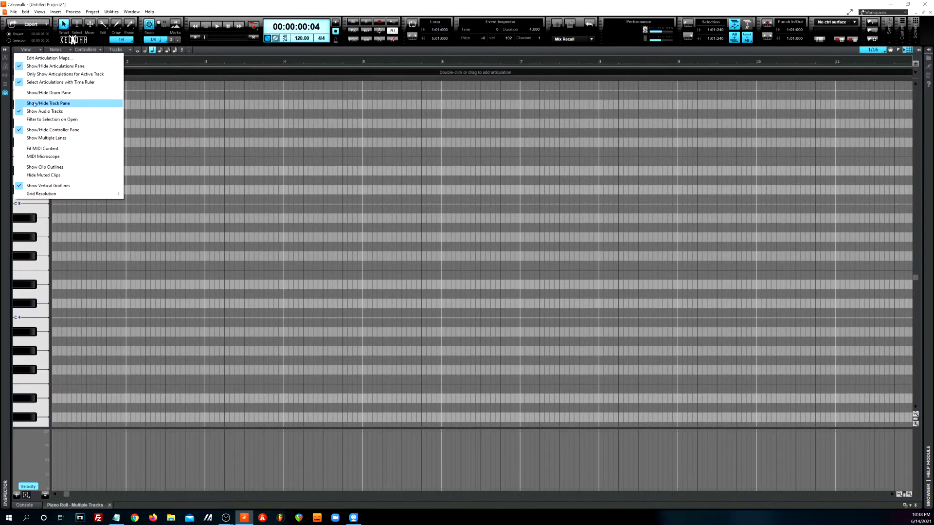
{"action": "left_click", "coordinate": [20, 105]}
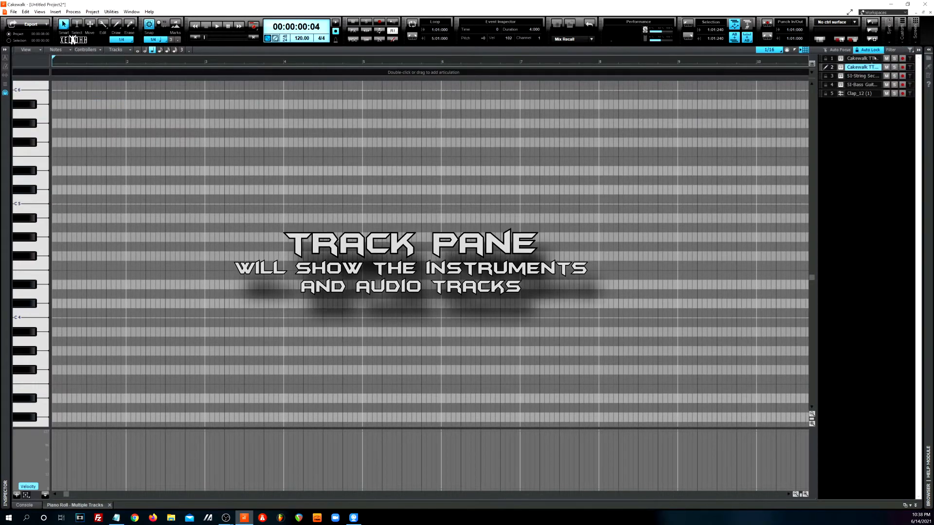
{"action": "left_click", "coordinate": [41, 51]}
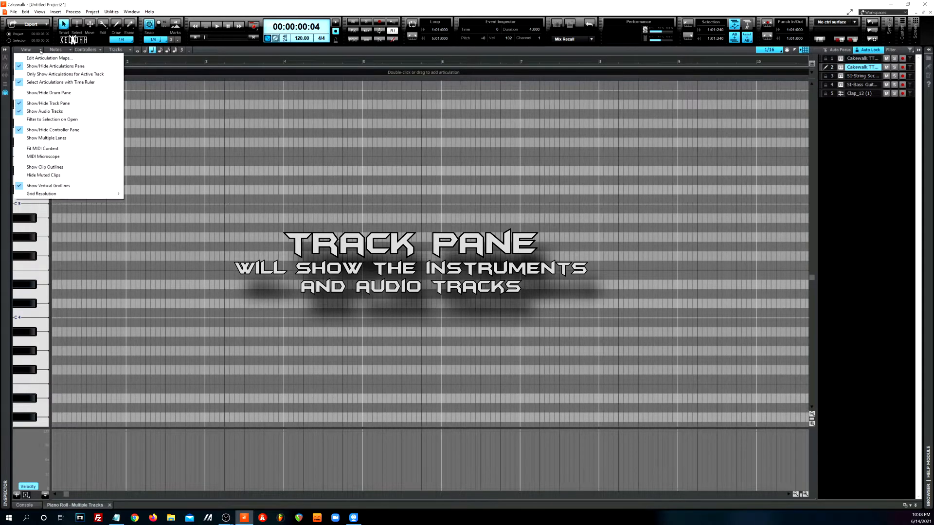
{"action": "left_click", "coordinate": [19, 103]}
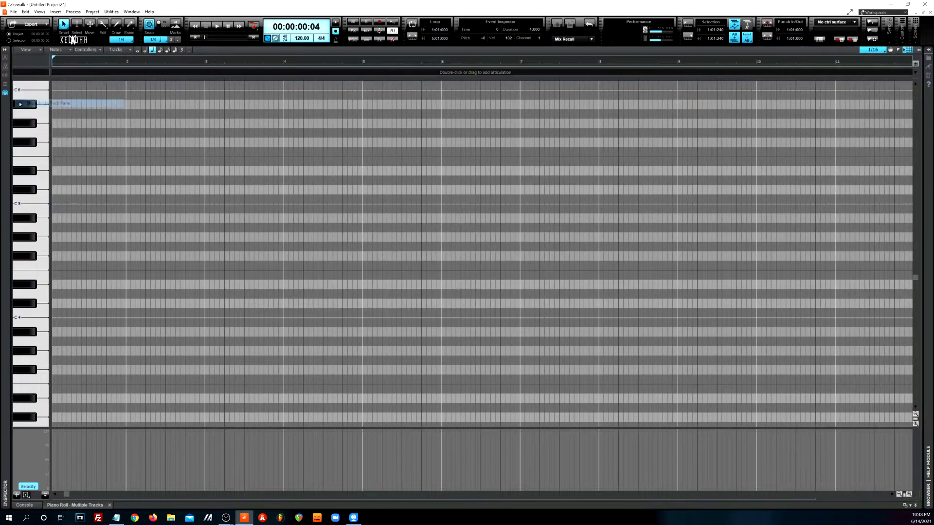
- Show the Piano Roll's track pane and select track 1, Cakewalk TTS-1, to display its notes
{"action": "left_click", "coordinate": [40, 50]}
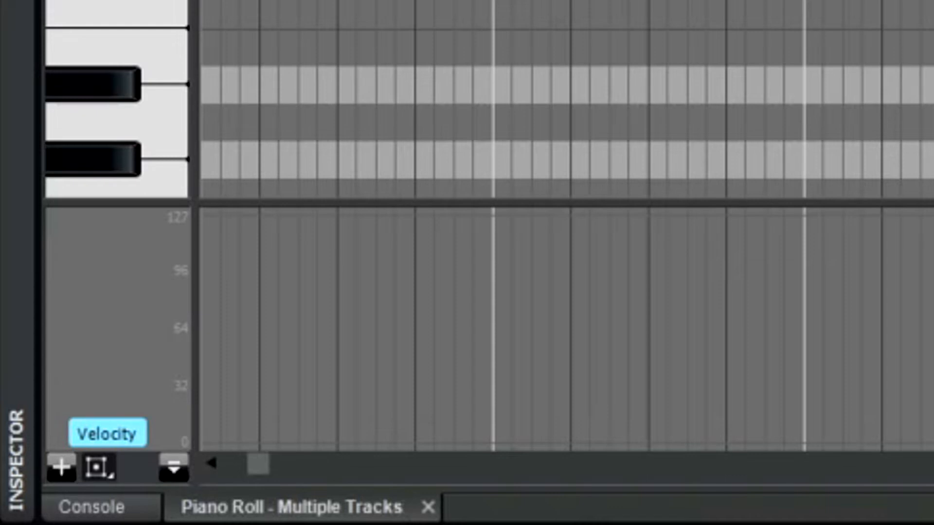
{"action": "left_click", "coordinate": [39, 50]}
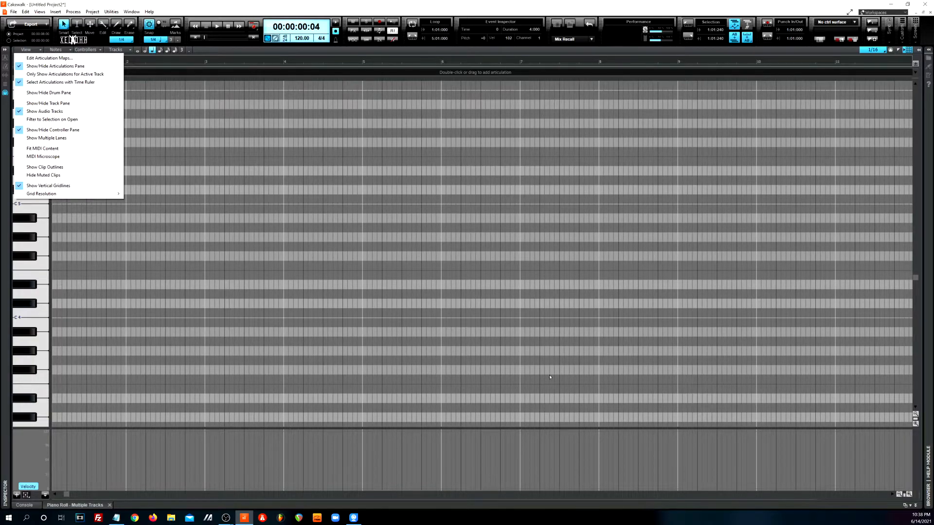
{"action": "left_click", "coordinate": [916, 415]}
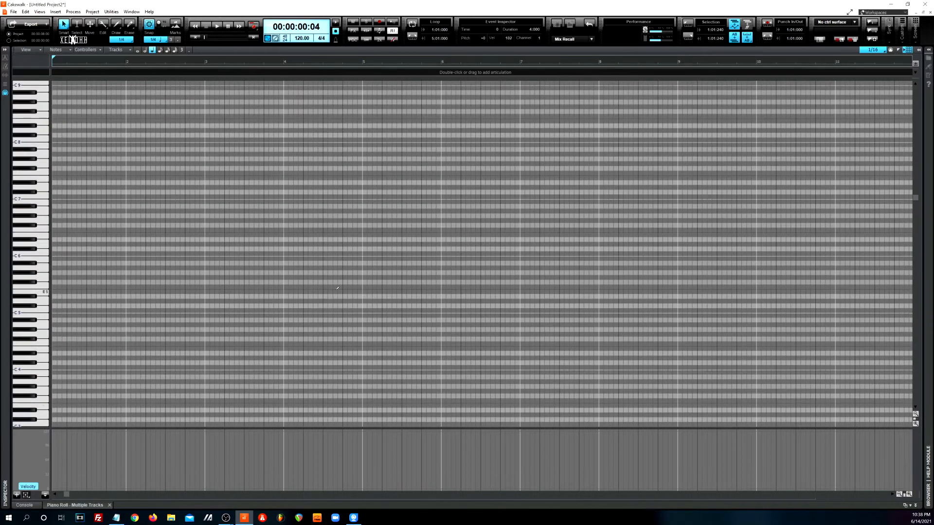
{"action": "left_click", "coordinate": [918, 50]}
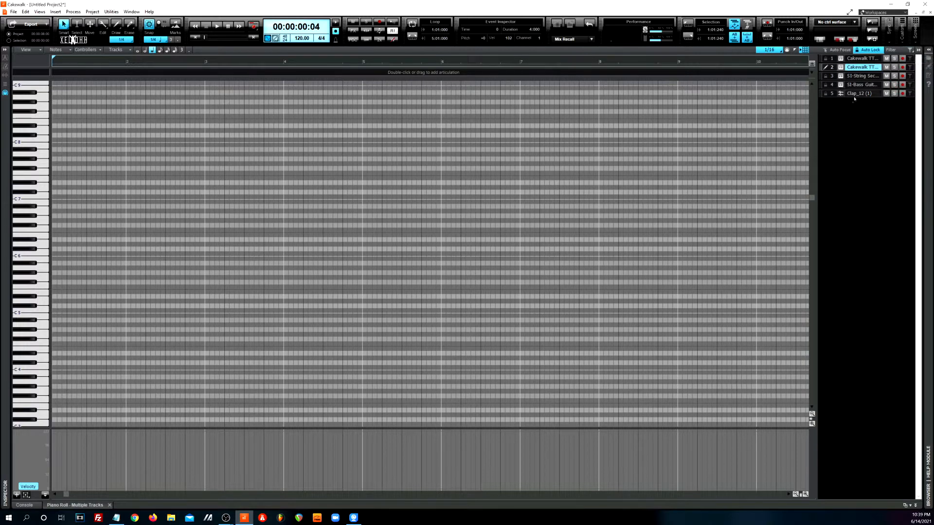
{"action": "left_click", "coordinate": [856, 59]}
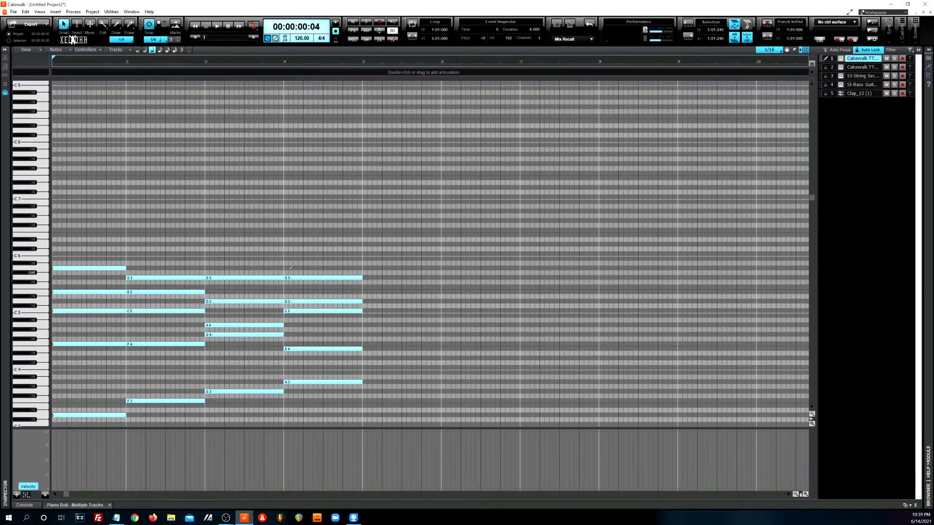
- Fit the MIDI content of track 1 in the Piano Roll
{"action": "left_click", "coordinate": [26, 49]}
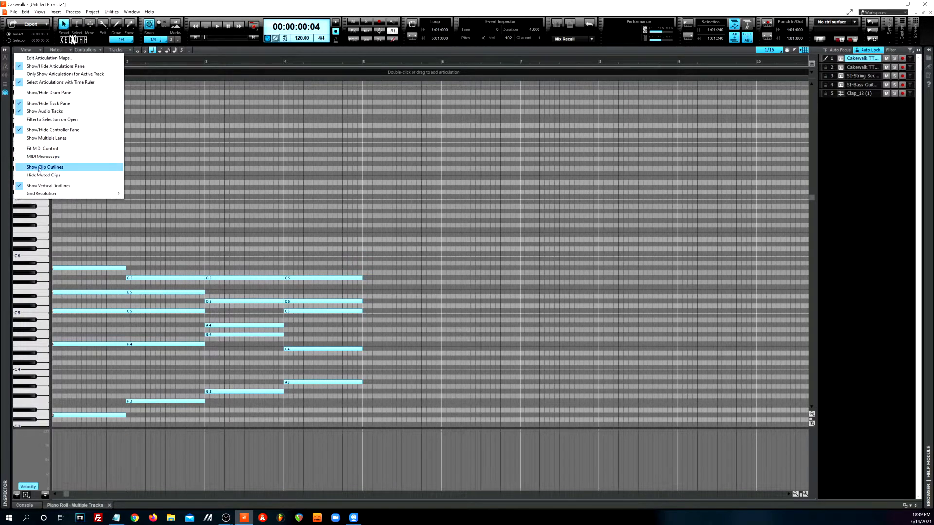
{"action": "left_click", "coordinate": [59, 149]}
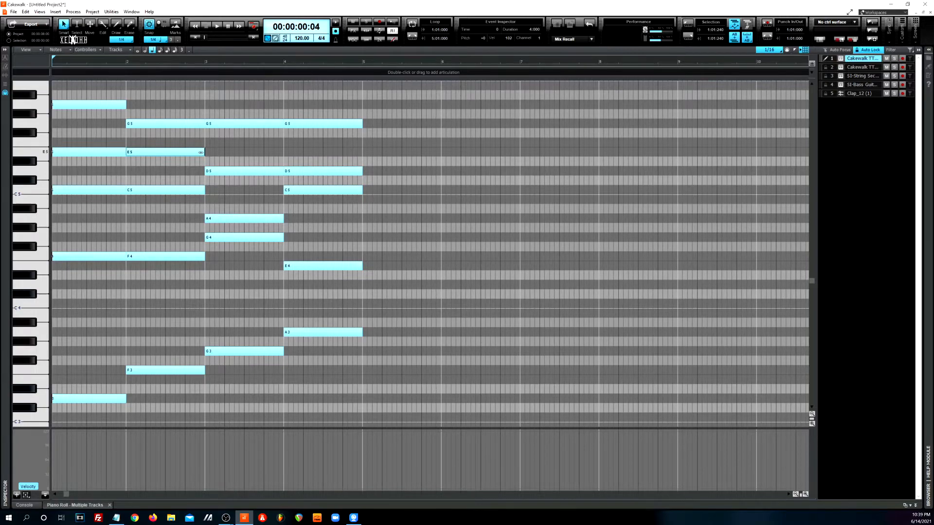
{"action": "left_click", "coordinate": [812, 414]}
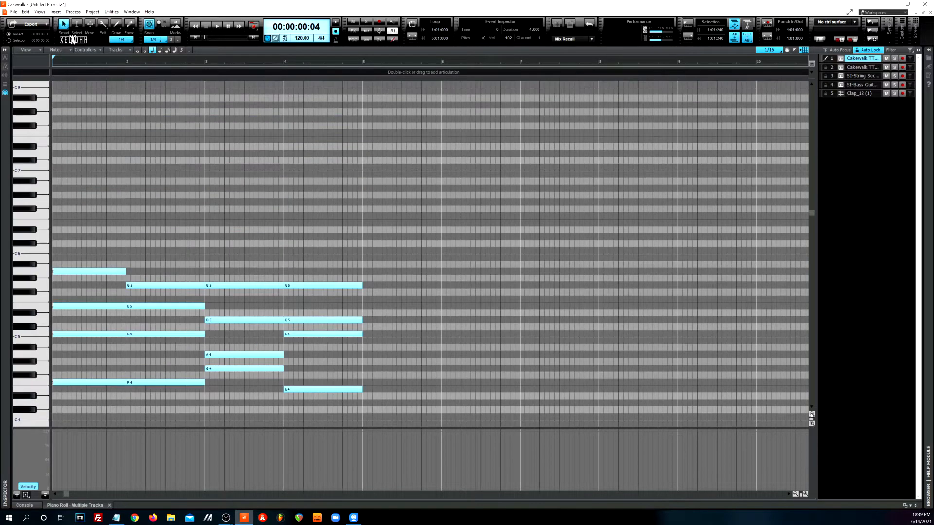
{"action": "left_click", "coordinate": [812, 414]}
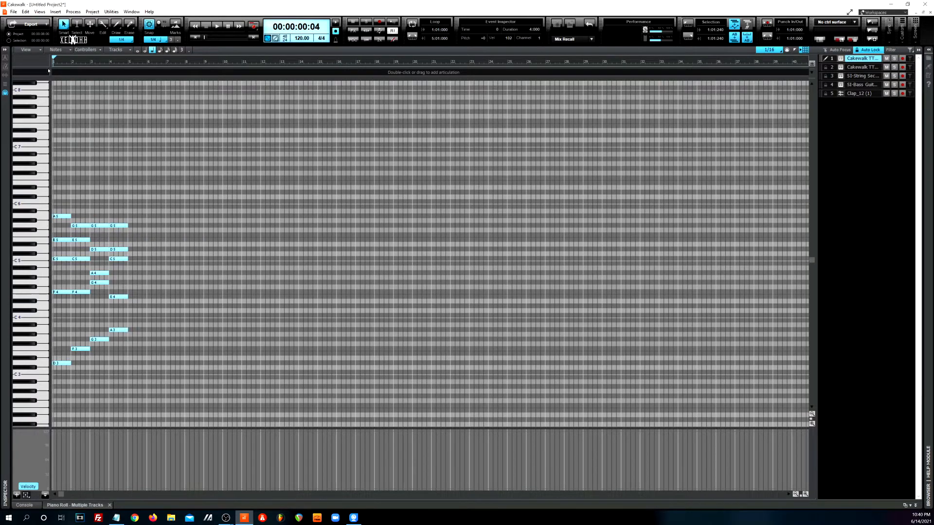
- Turn off the MIDI Microscope in the Piano Roll
{"action": "left_click", "coordinate": [29, 51]}
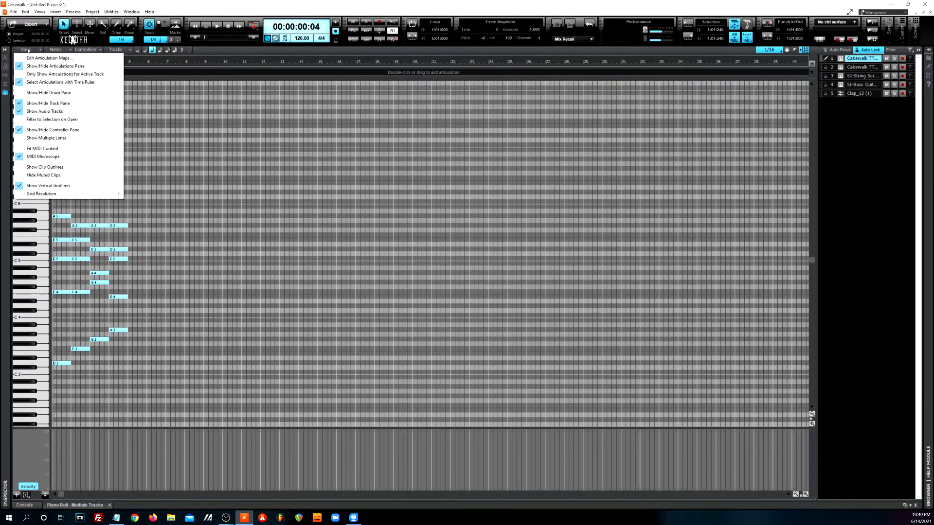
{"action": "left_click", "coordinate": [23, 157]}
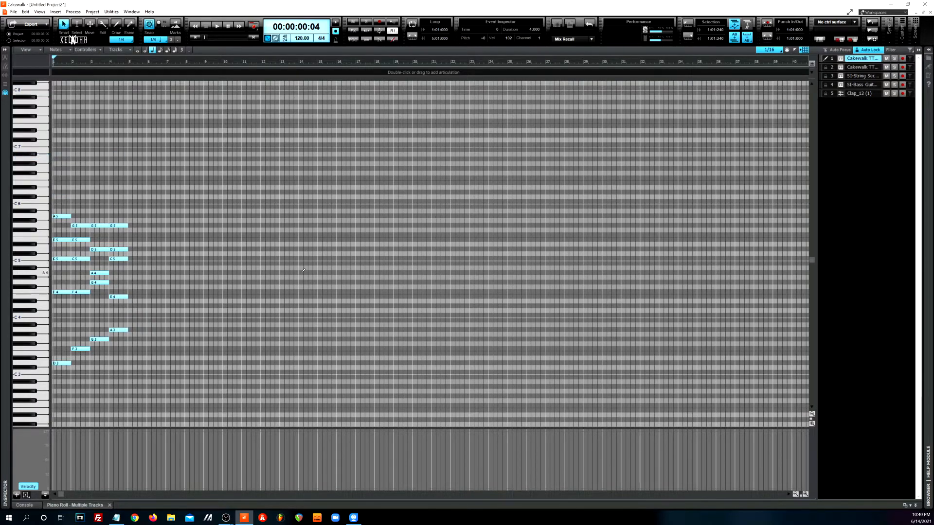
- Zoom the Piano Roll in and out horizontally to examine the note lengths of the track 1 clip
{"action": "scroll", "coordinate": [254, 282], "scroll_direction": "up", "scroll_amount": 8}
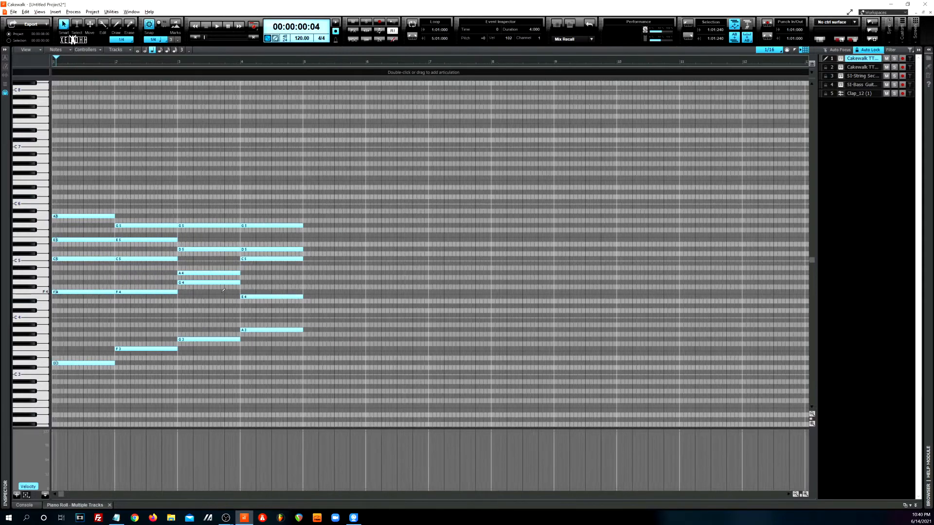
{"action": "scroll", "coordinate": [223, 291], "scroll_direction": "up", "scroll_amount": 1}
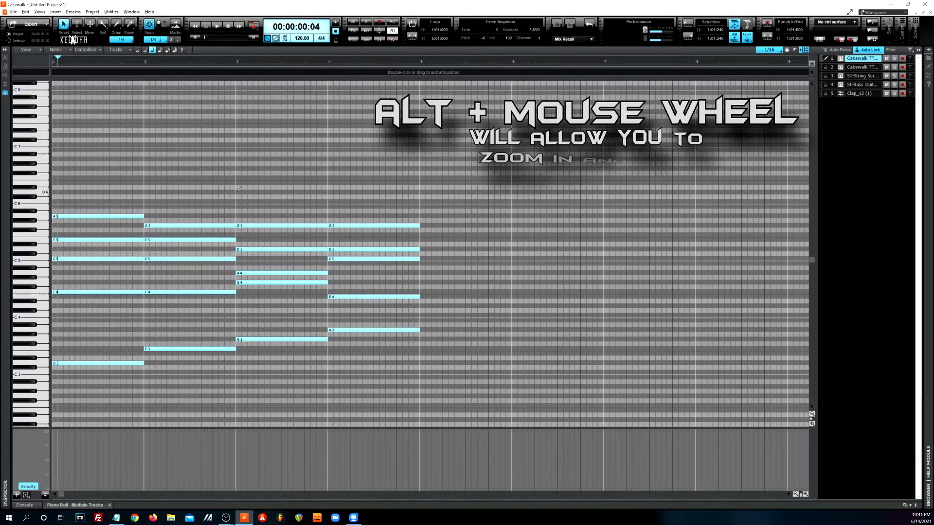
{"action": "scroll", "coordinate": [239, 189], "scroll_direction": "down", "scroll_amount": 2}
{"action": "scroll", "coordinate": [238, 189], "scroll_direction": "down", "scroll_amount": 3}
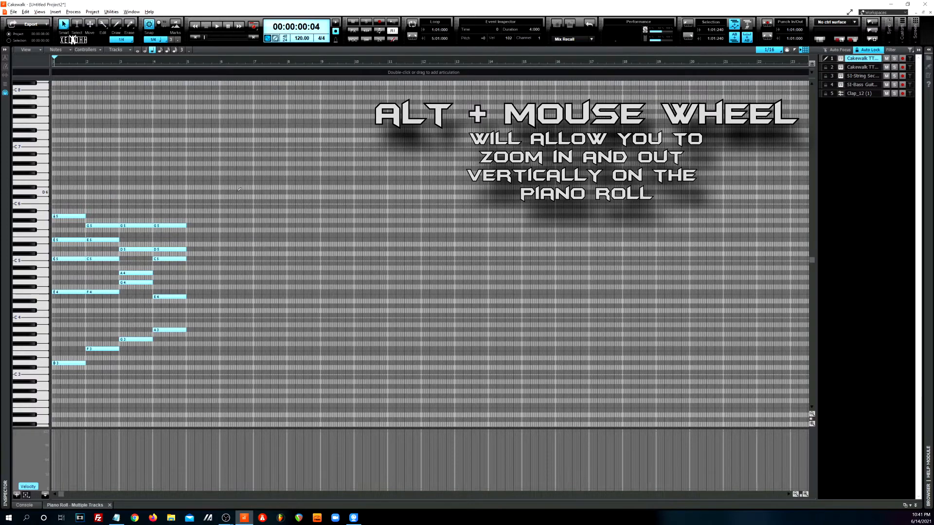
{"action": "scroll", "coordinate": [238, 190], "scroll_direction": "up", "scroll_amount": 5}
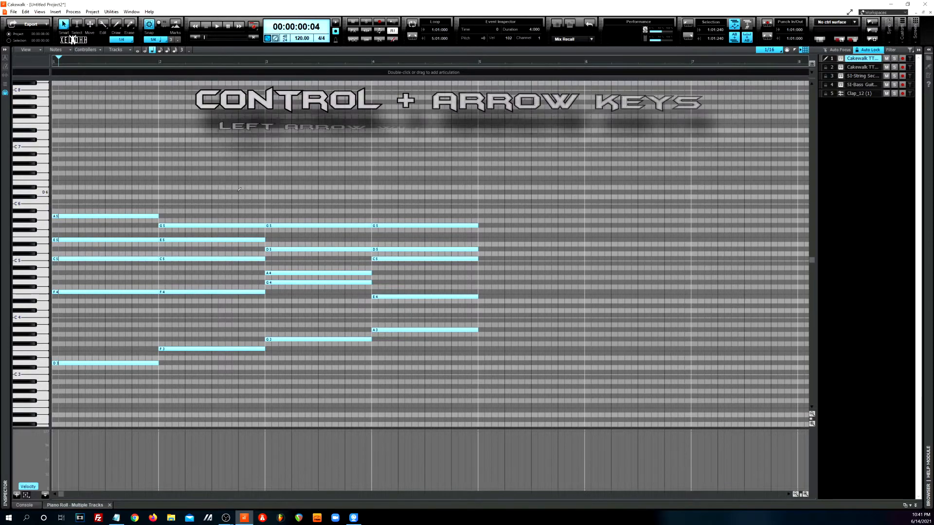
{"action": "key", "text": "ctrl+Right"}
{"action": "key", "text": "ctrl+Left"}
{"action": "key", "text": "ctrl+Right"}
{"action": "key", "text": "ctrl+Left"}
{"action": "key", "text": "ctrl+Right"}
{"action": "key", "text": "ctrl+Right"}
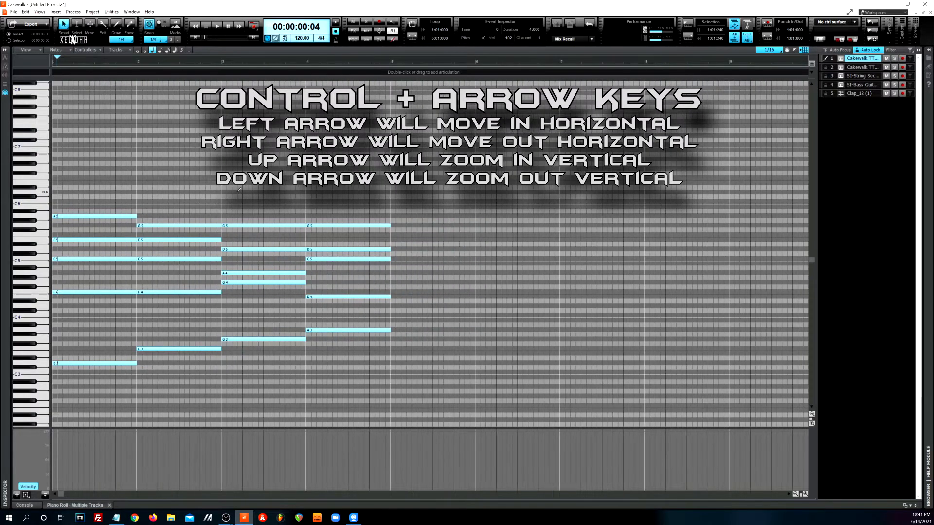
{"action": "key", "text": "ctrl+Left"}
{"action": "key", "text": "ctrl+Left"}
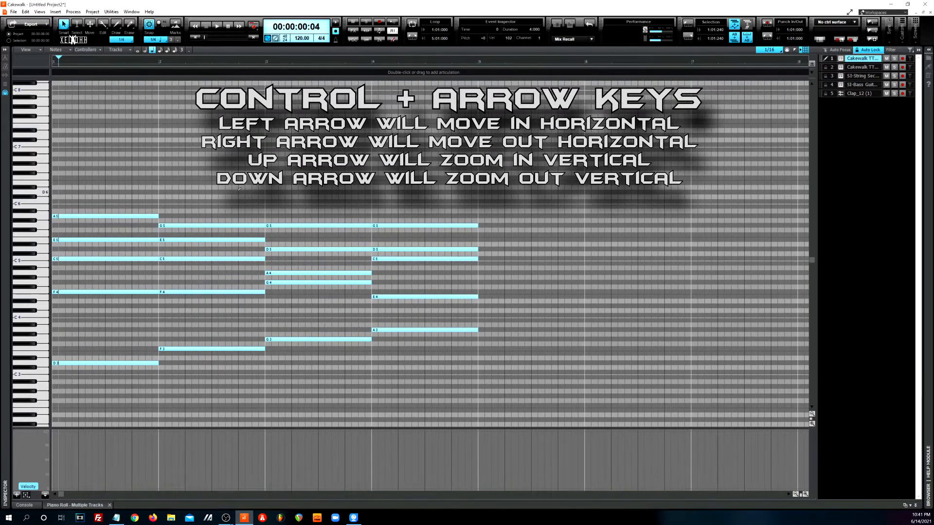
- Zoom the Piano Roll out and in vertically to examine the clip's notes with taller key rows
{"action": "key", "text": "ctrl+Down"}
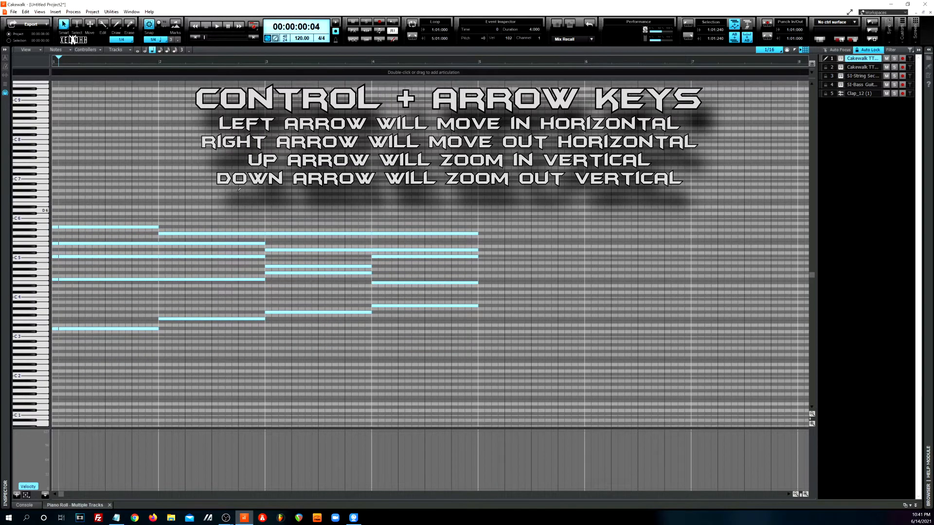
{"action": "key", "text": "ctrl+Up"}
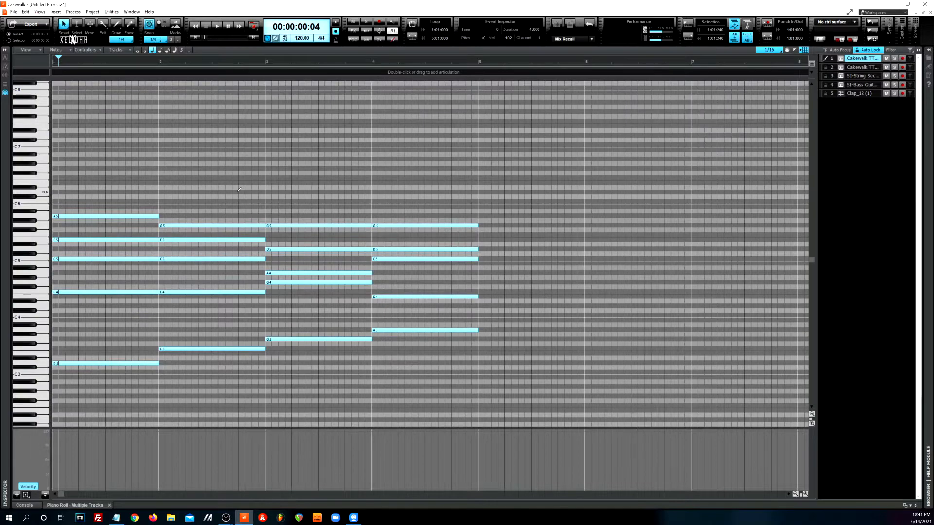
{"action": "key", "text": "ctrl+Up"}
{"action": "key", "text": "ctrl+Up"}
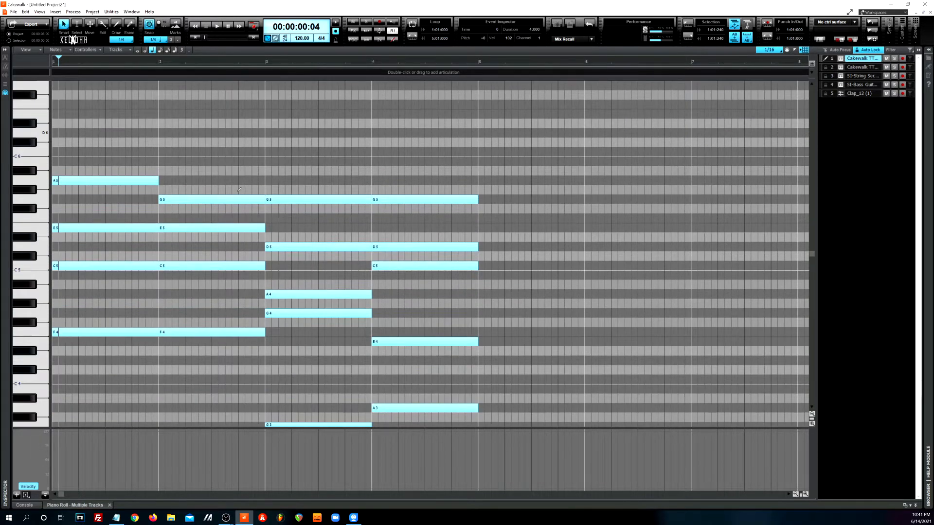
- Zoom the Piano Roll out vertically to the wide key range, then back in to view all of the clip's labelled notes
{"action": "key", "text": "ctrl+Down"}
{"action": "key", "text": "ctrl+Down"}
{"action": "key", "text": "ctrl+Down"}
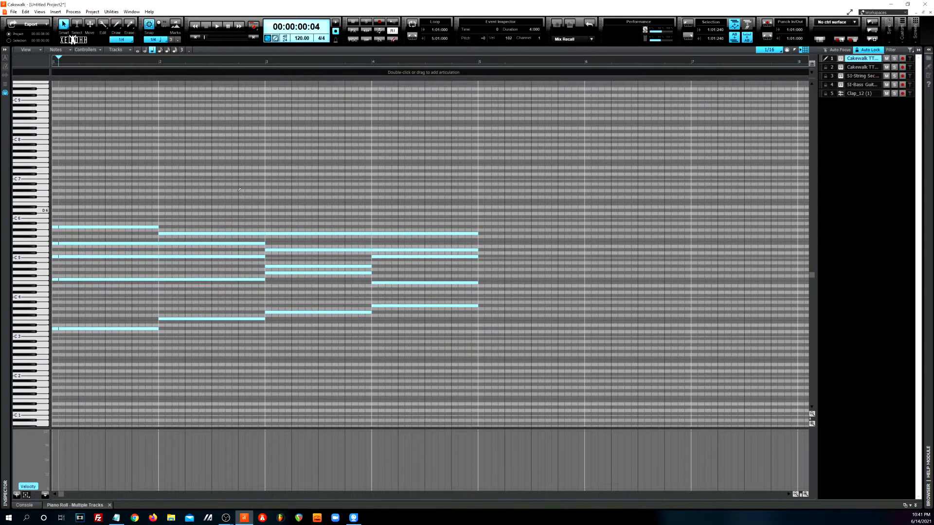
{"action": "key", "text": "ctrl+Up"}
{"action": "key", "text": "ctrl+Up"}
{"action": "key", "text": "ctrl+Up"}
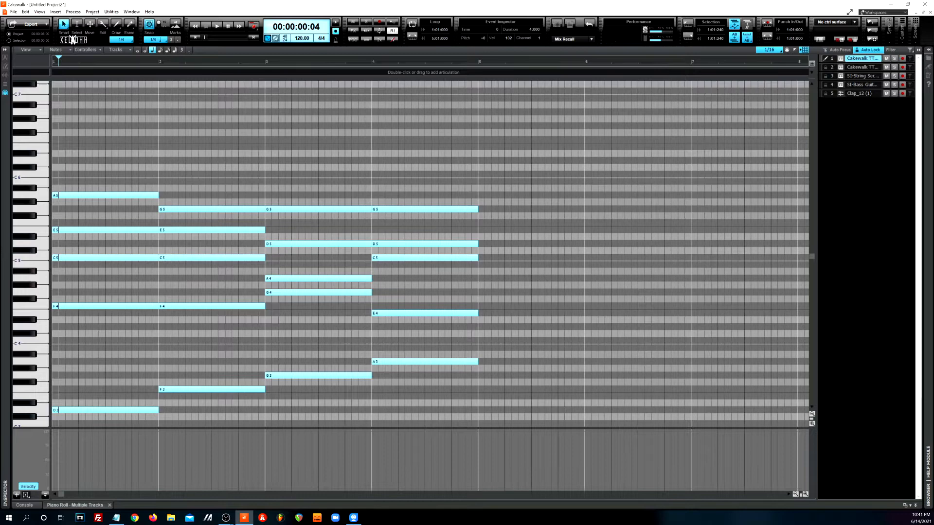
- Turn on clip outlines in the Piano Roll, then turn them off again
{"action": "left_click", "coordinate": [41, 50]}
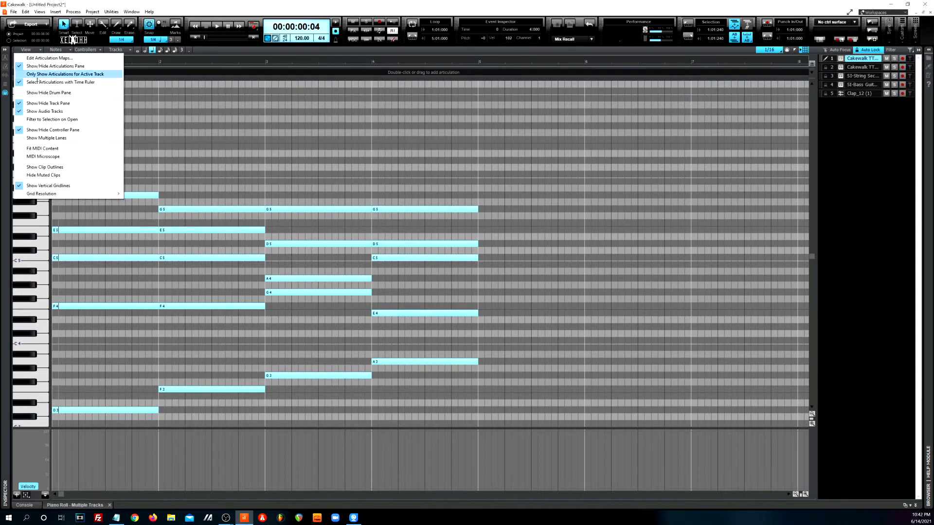
{"action": "left_click", "coordinate": [62, 168]}
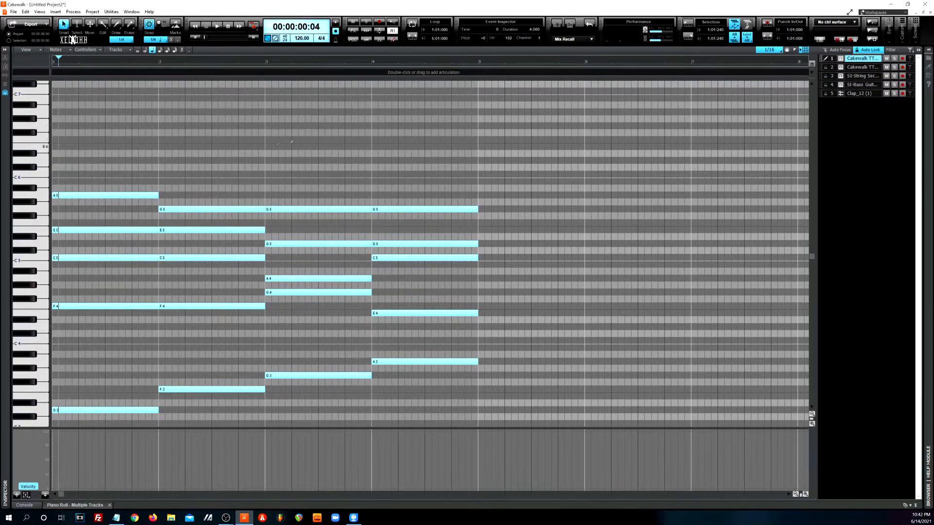
{"action": "left_click", "coordinate": [41, 51]}
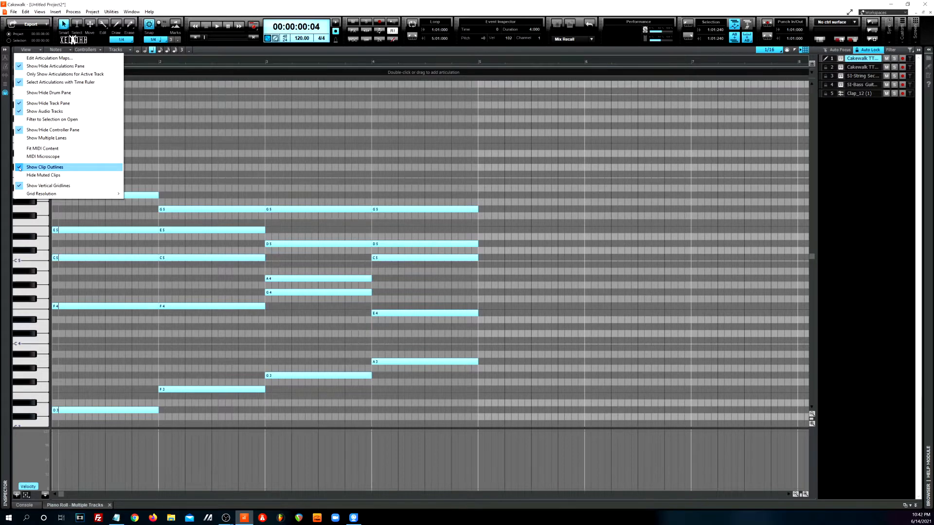
{"action": "left_click", "coordinate": [20, 169]}
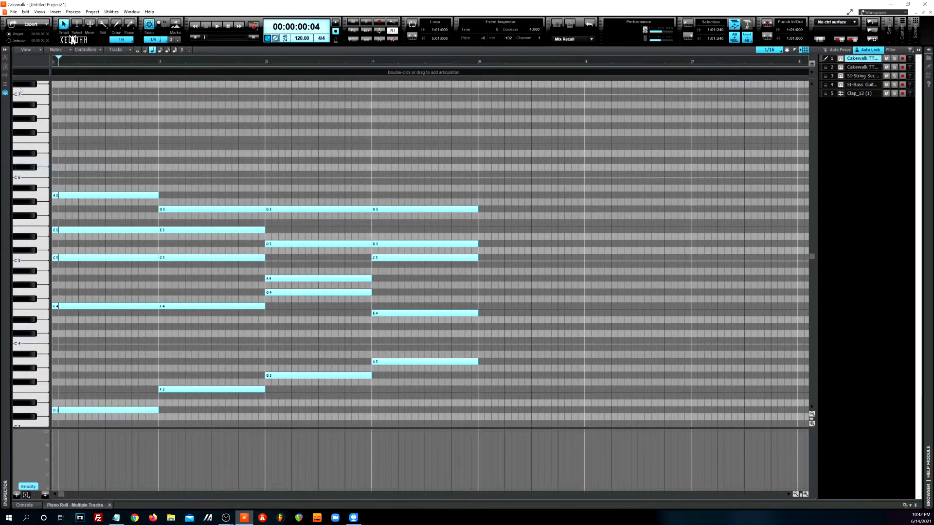
- Hide the vertical gridlines in the Piano Roll, then show them again
{"action": "left_click", "coordinate": [40, 50]}
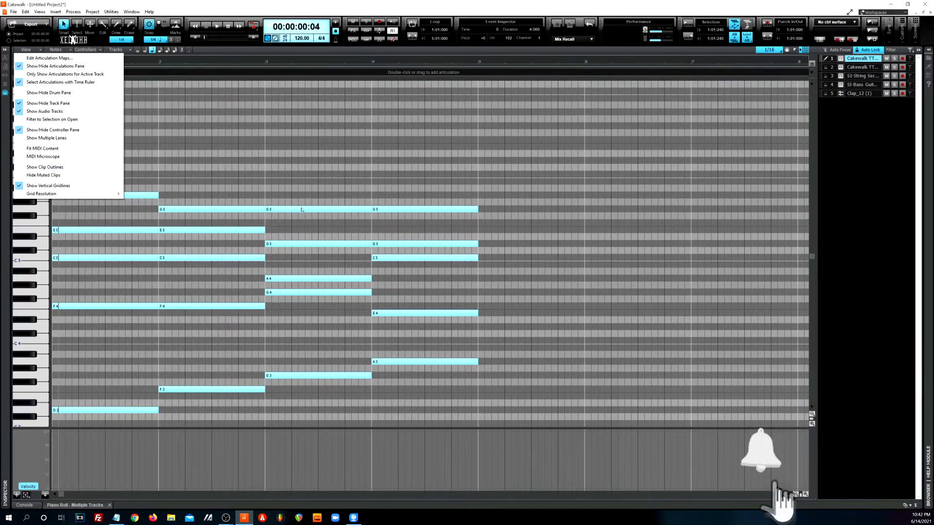
{"action": "left_click", "coordinate": [18, 187]}
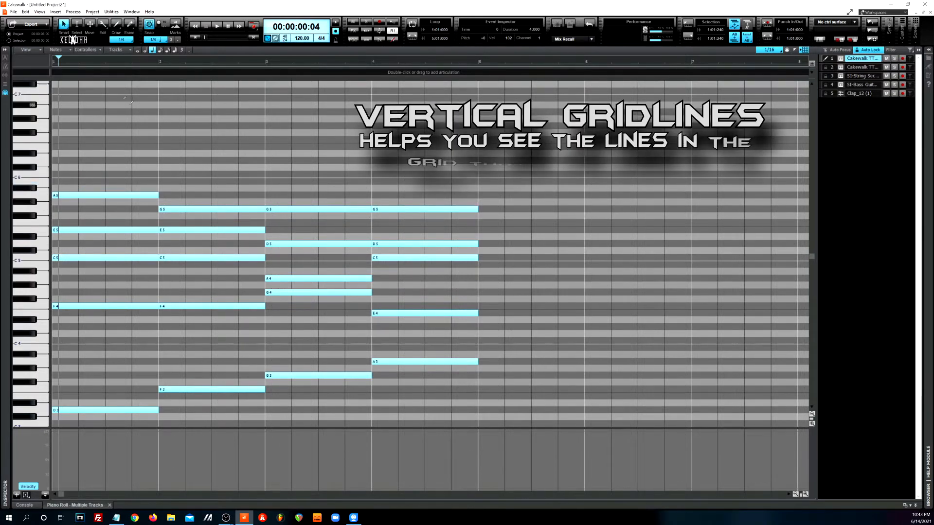
{"action": "left_click", "coordinate": [26, 49]}
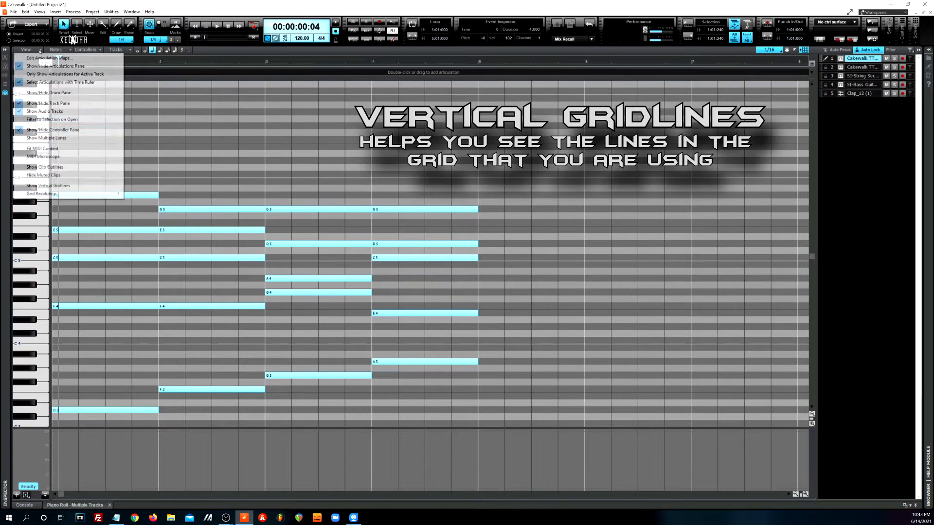
{"action": "left_click", "coordinate": [23, 187]}
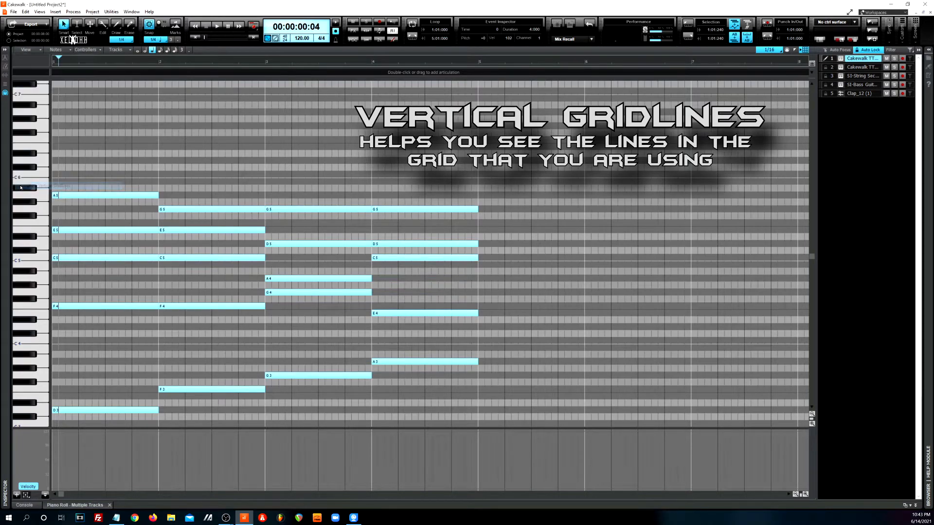
- Examine the Piano Roll's Grid Resolution choices and close them without changing the setting
{"action": "left_click", "coordinate": [42, 51]}
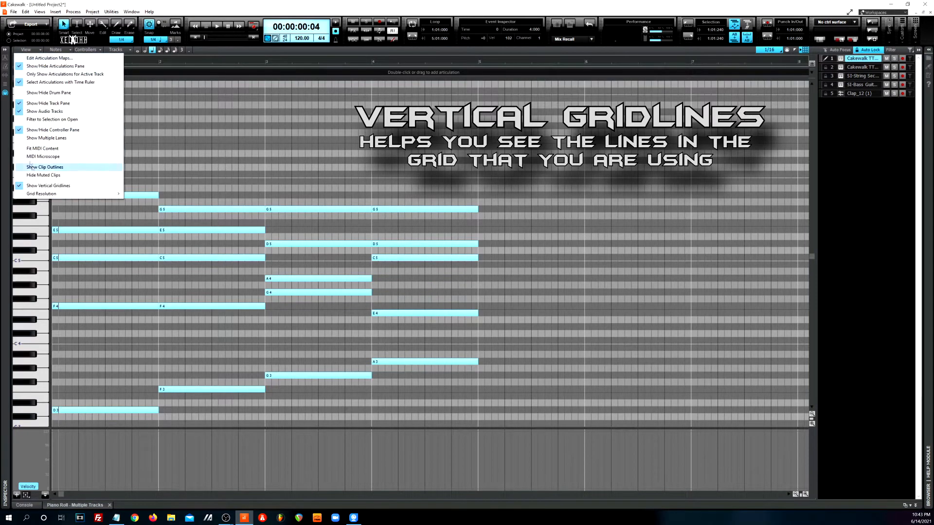
{"action": "mouse_move", "coordinate": [39, 195]}
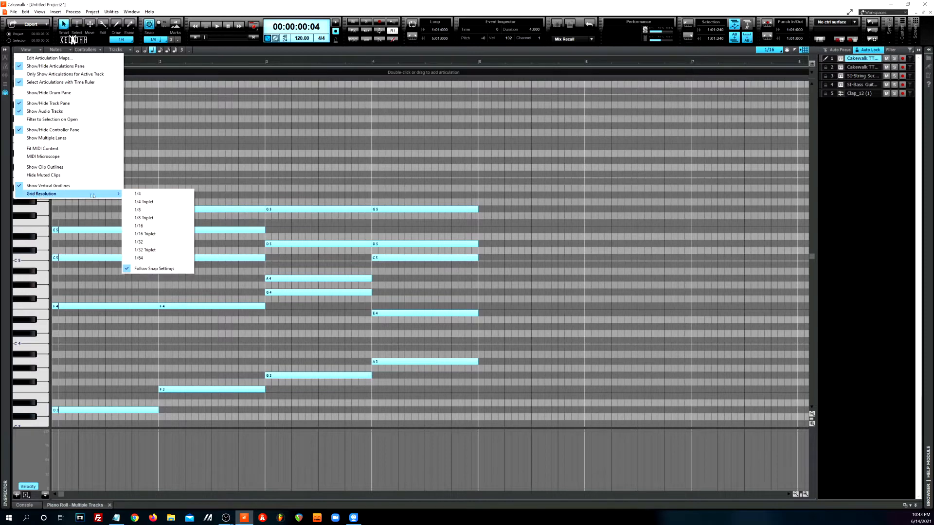
{"action": "left_click", "coordinate": [117, 193]}
{"action": "left_click", "coordinate": [117, 194]}
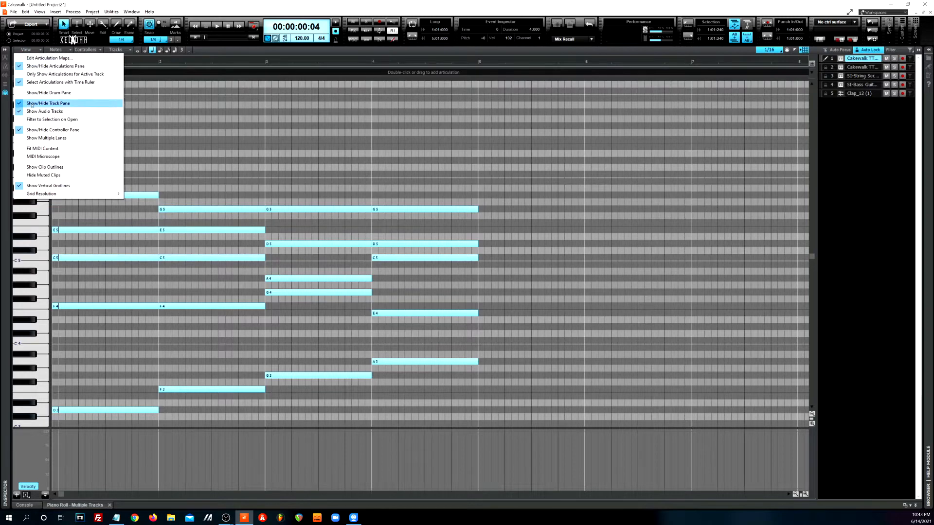
{"action": "mouse_move", "coordinate": [42, 194]}
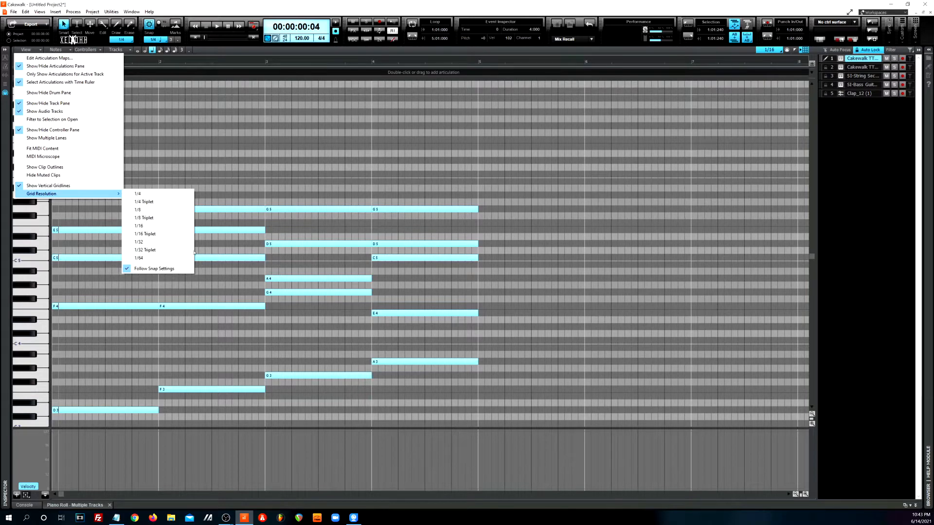
{"action": "left_click", "coordinate": [372, 160]}
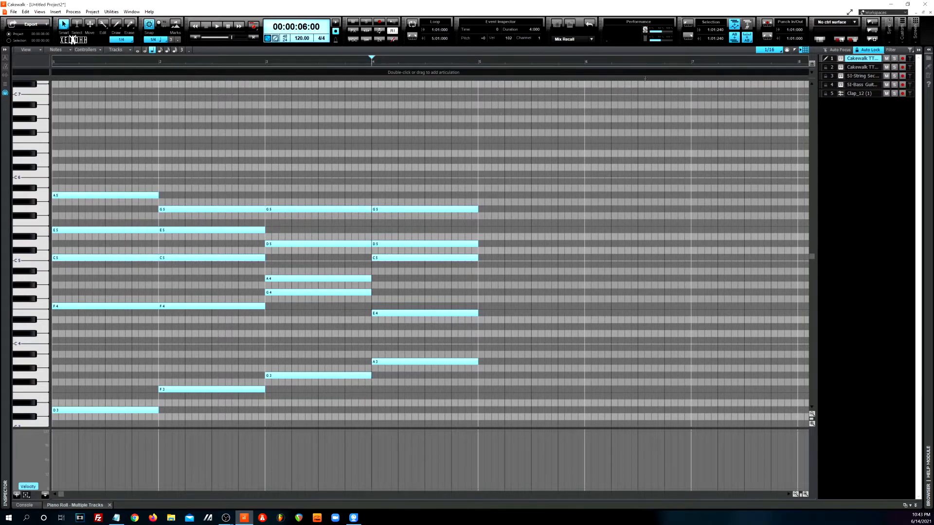
- Turn off the Piano Roll's own 1/16 snap, then turn it back on
{"action": "left_click", "coordinate": [767, 51]}
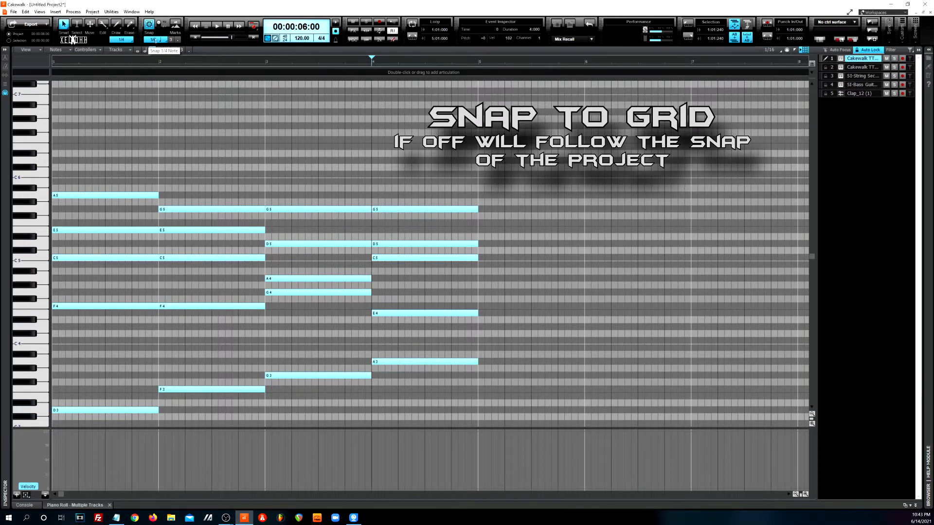
{"action": "left_click", "coordinate": [769, 50]}
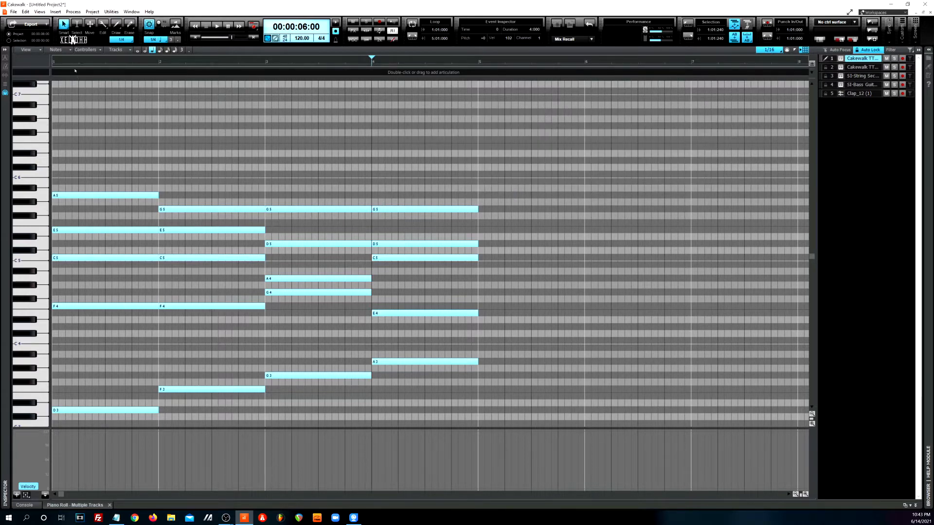
- Review the note display options, then select the A5 note in measure 1 and the C5 note in measure 2 to view their velocities
{"action": "left_click", "coordinate": [69, 51]}
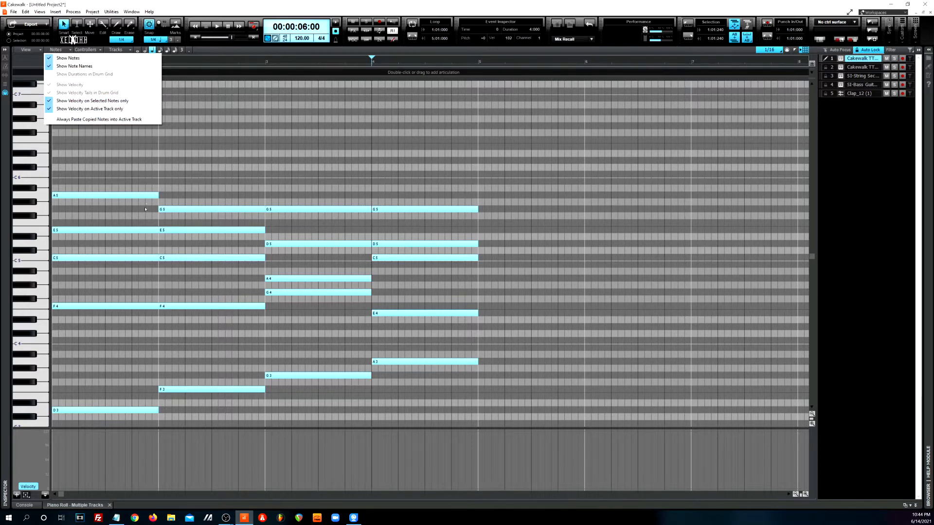
{"action": "left_click", "coordinate": [135, 197]}
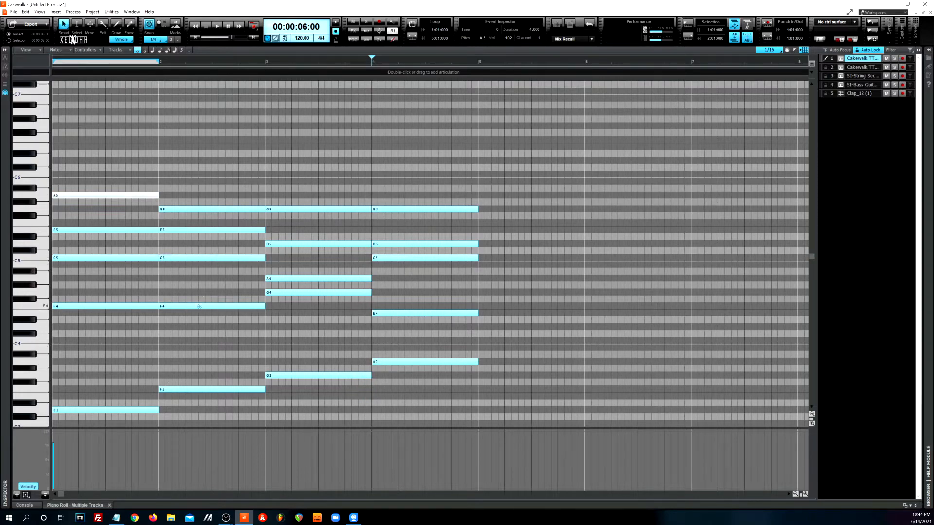
{"action": "left_click", "coordinate": [203, 259]}
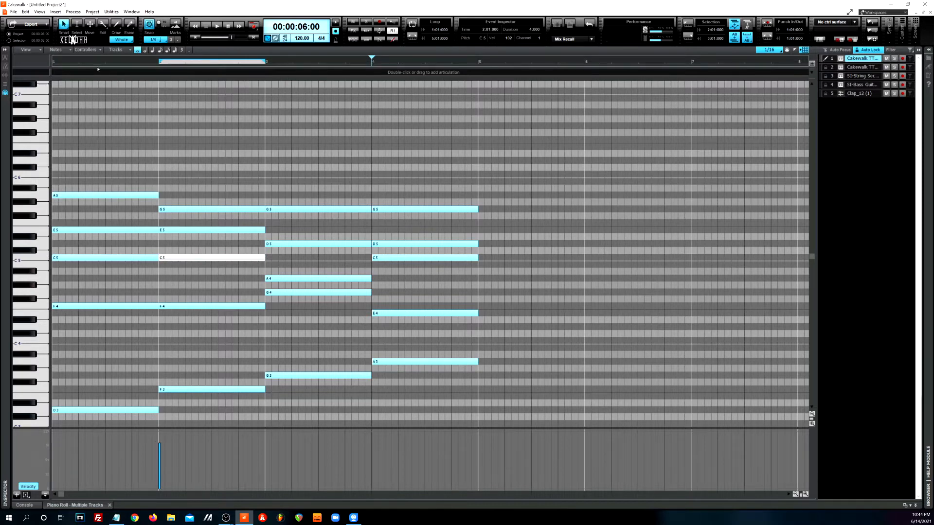
- Turn off showing velocity on selected notes only, then turn it back on
{"action": "left_click", "coordinate": [64, 50]}
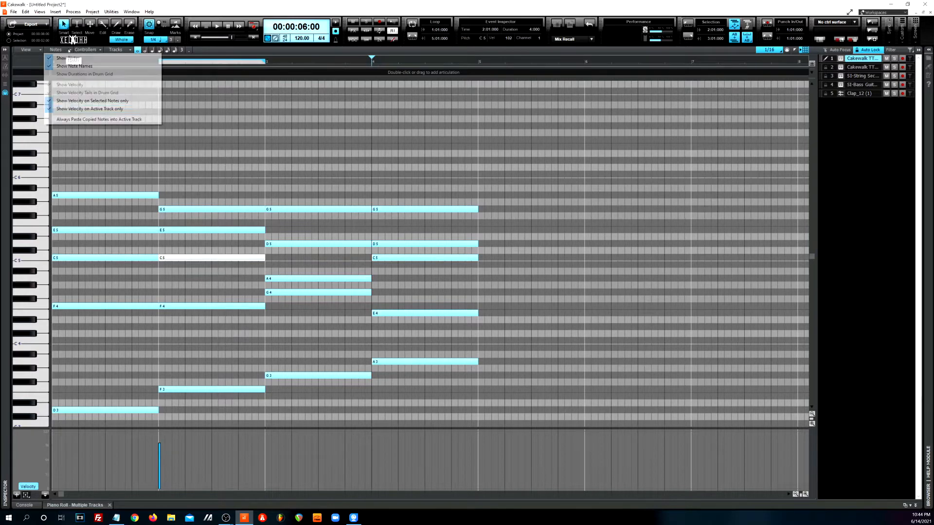
{"action": "left_click", "coordinate": [60, 100]}
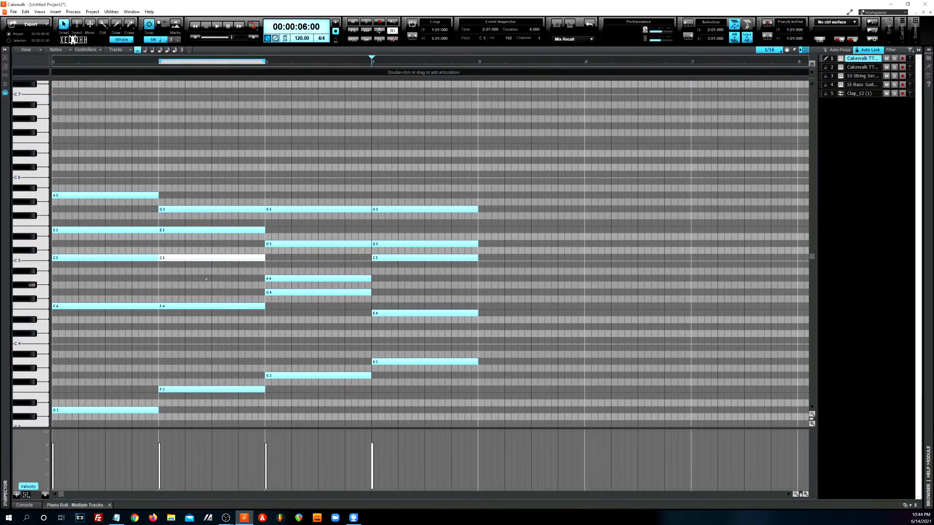
{"action": "left_click", "coordinate": [71, 51]}
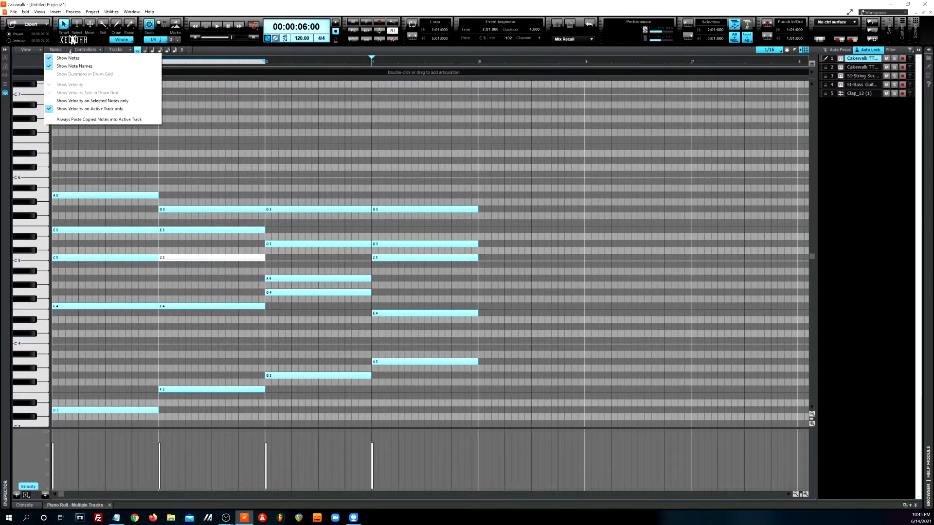
{"action": "left_click", "coordinate": [77, 100]}
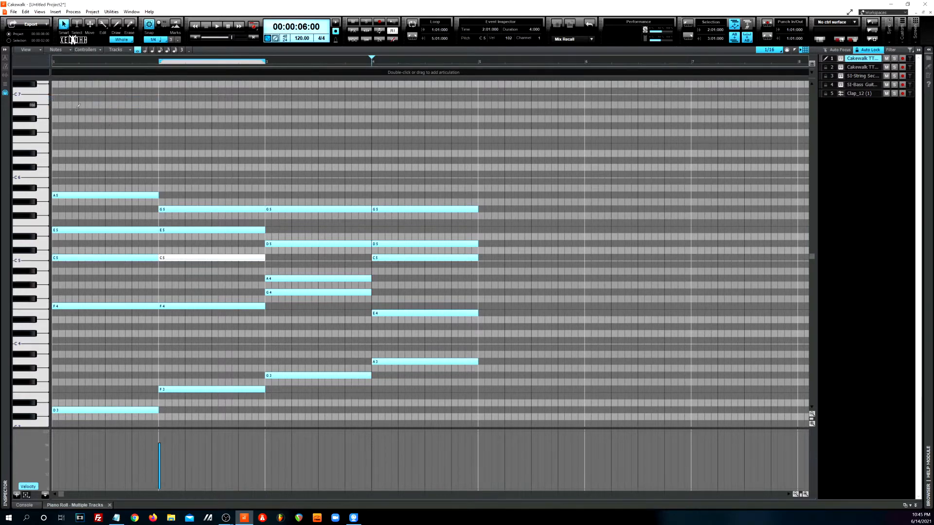
- Examine the Piano Roll's controller and track options, including the selection commands available for track 1 in the track list
{"action": "left_click", "coordinate": [100, 51]}
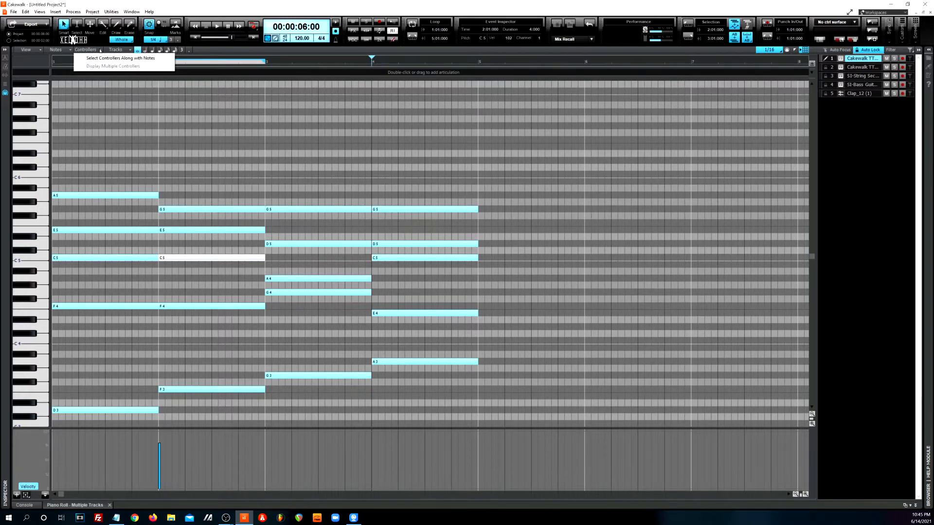
{"action": "left_click", "coordinate": [129, 51]}
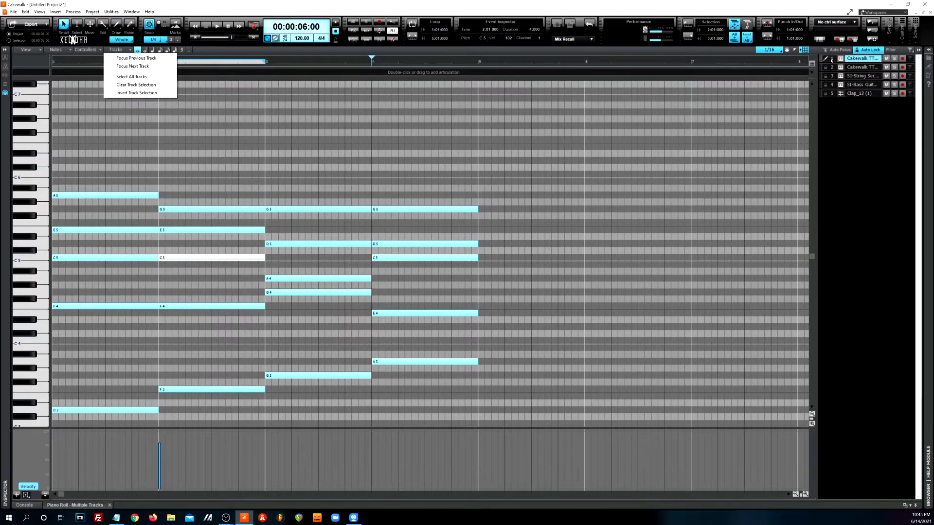
{"action": "right_click", "coordinate": [831, 60]}
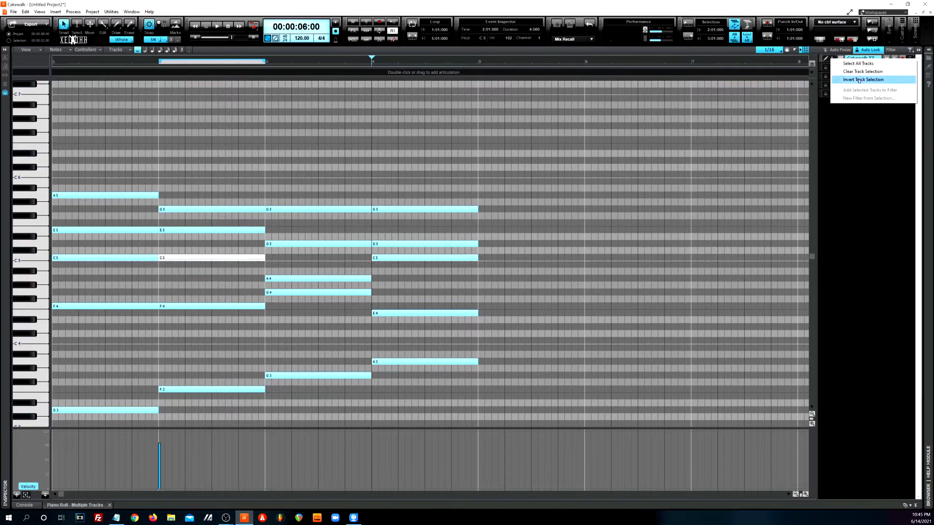
{"action": "left_click", "coordinate": [848, 145]}
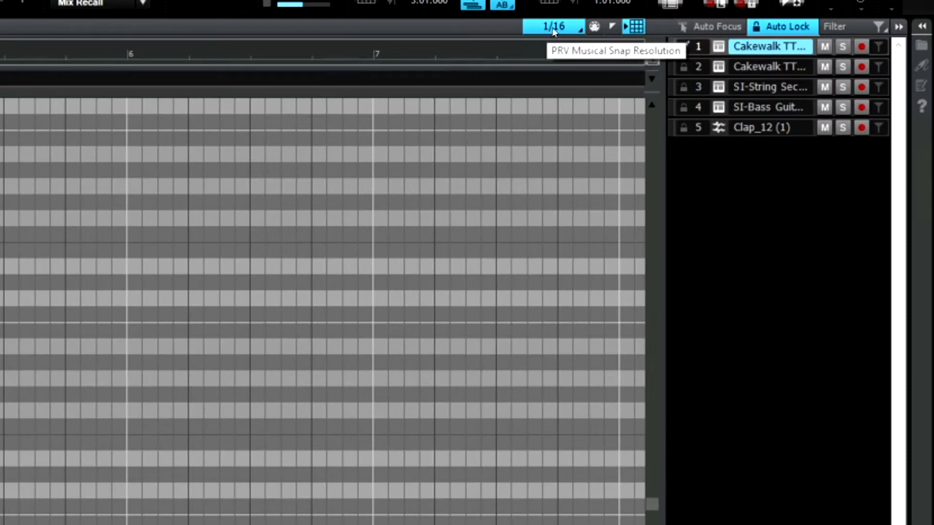
- Try Piano Roll snap resolutions of 1/8 and 1/32, then set the resolution back to 1/16
{"action": "left_click", "coordinate": [548, 31]}
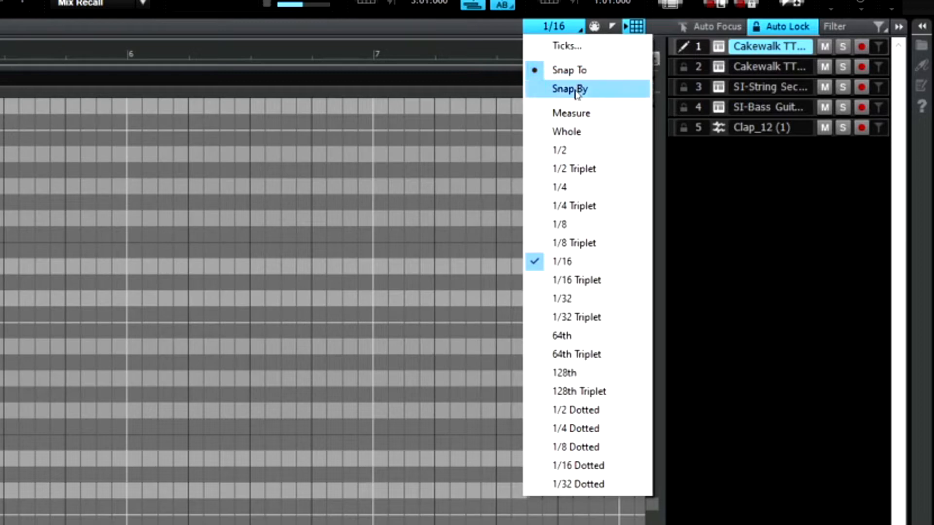
{"action": "left_click", "coordinate": [566, 224]}
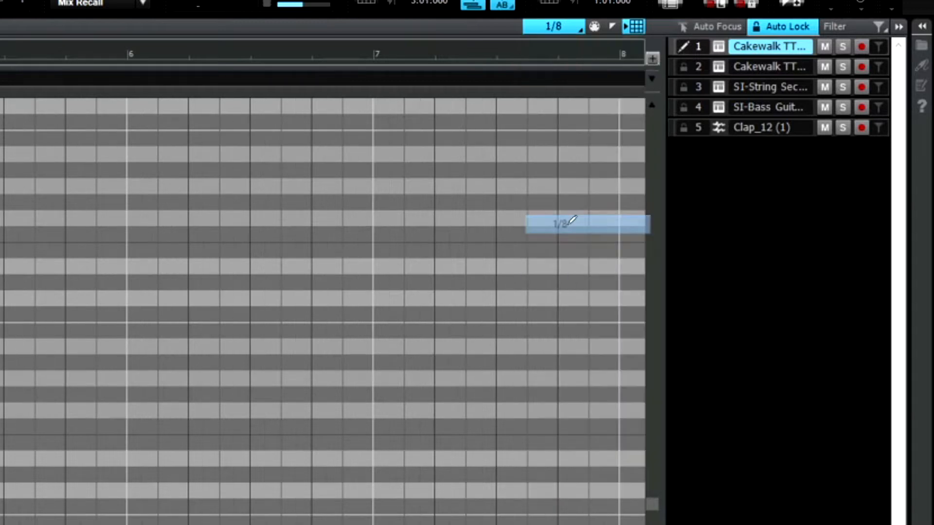
{"action": "left_click", "coordinate": [558, 28]}
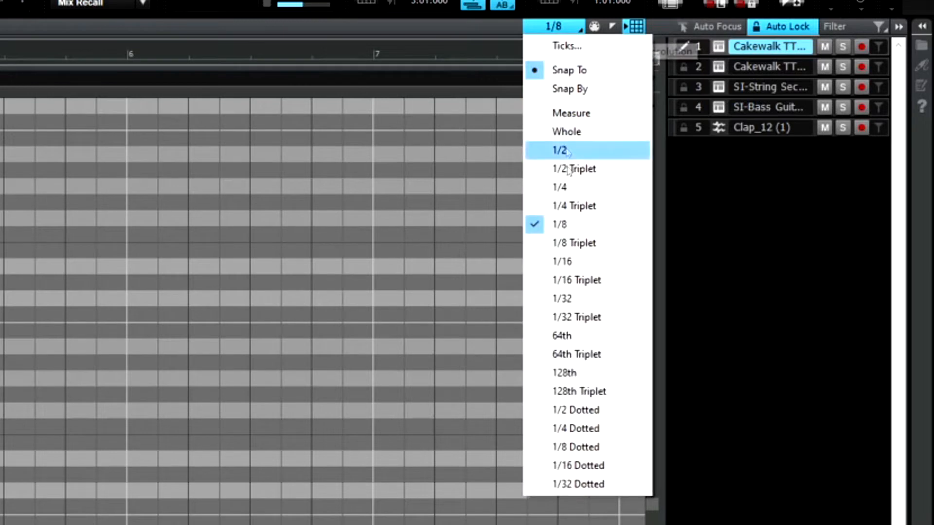
{"action": "left_click", "coordinate": [577, 296]}
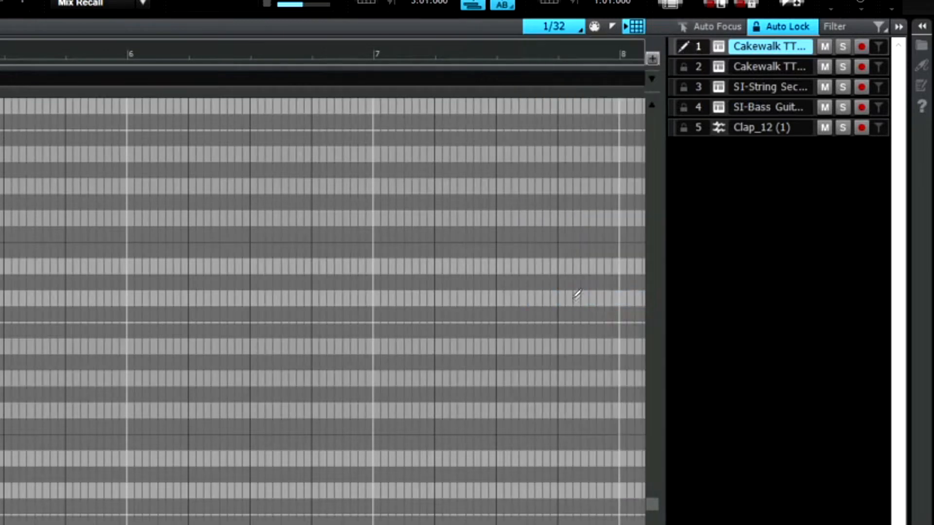
{"action": "left_click", "coordinate": [554, 28]}
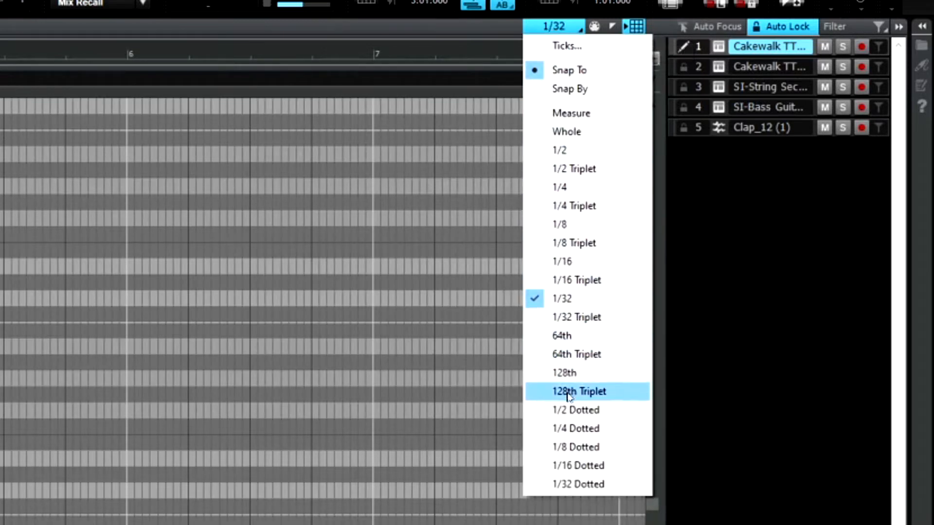
{"action": "left_click", "coordinate": [560, 263]}
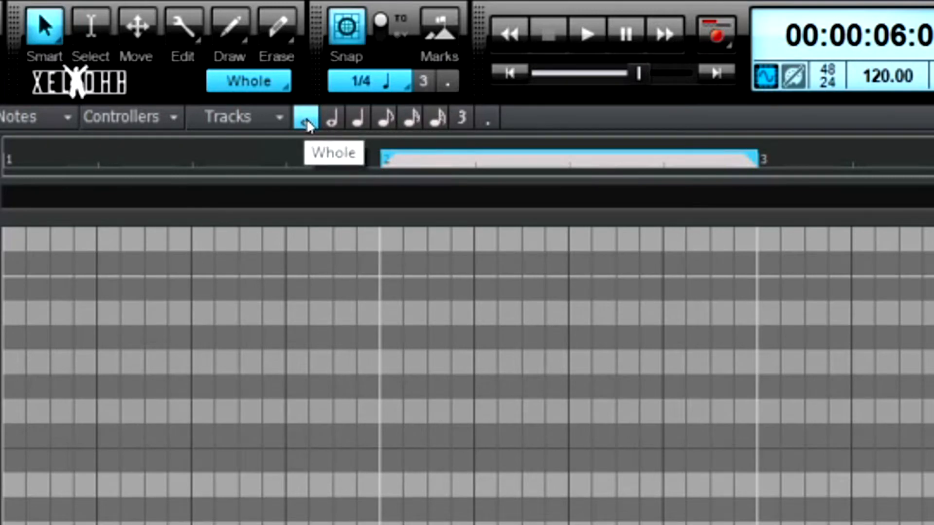
- Try the 1/2, Whole, 1/16, 1/4 and 1/8 note durations, then set the duration to 1/32
{"action": "left_click", "coordinate": [333, 119]}
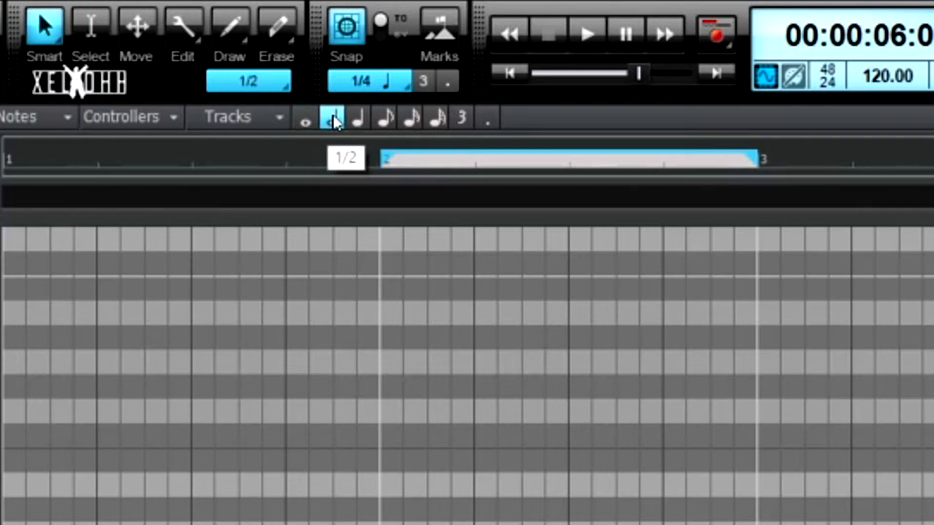
{"action": "left_click", "coordinate": [307, 119]}
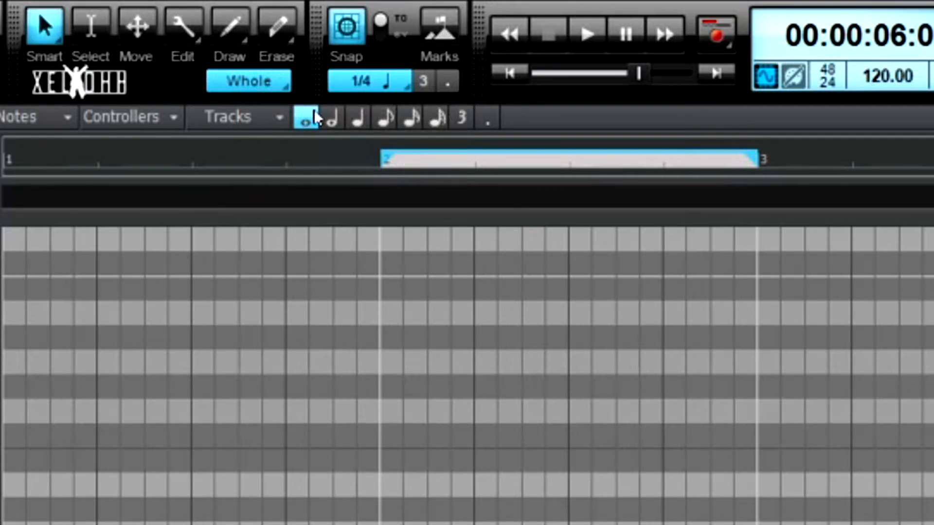
{"action": "left_click", "coordinate": [440, 117]}
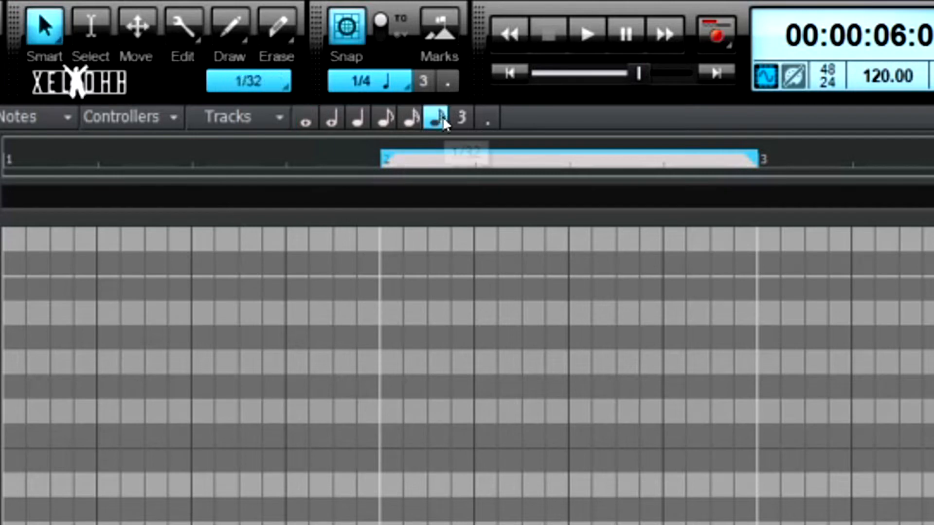
{"action": "left_click", "coordinate": [411, 119]}
{"action": "left_click", "coordinate": [359, 117]}
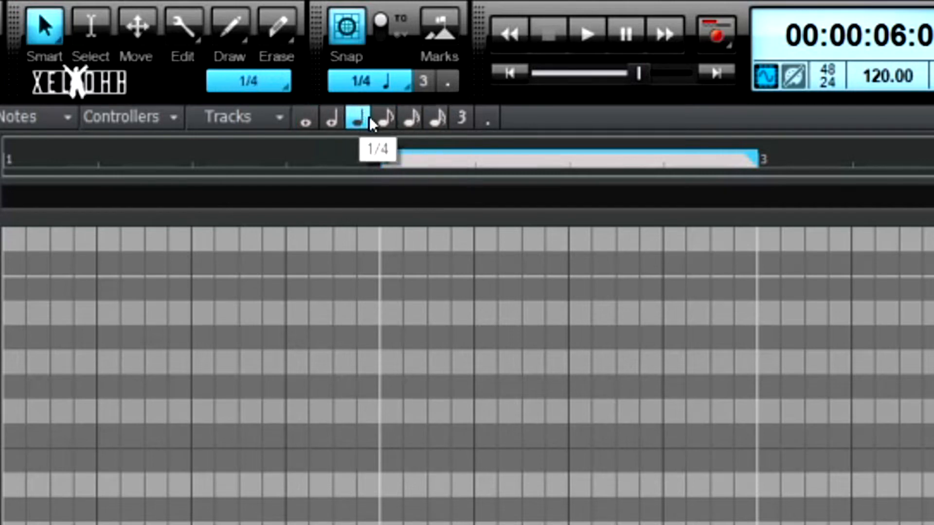
{"action": "left_click", "coordinate": [384, 118]}
{"action": "left_click", "coordinate": [433, 117]}
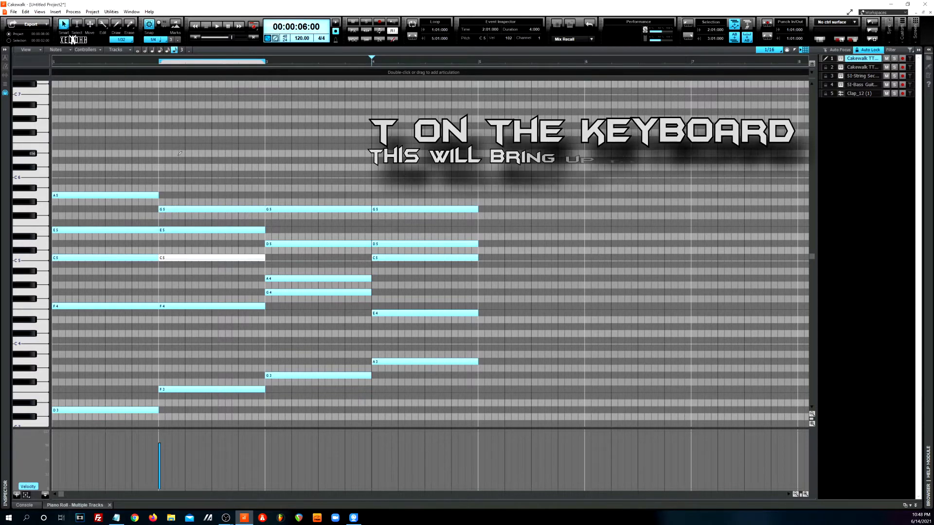
- Draw a continuous run of 1/32 notes on D6 across measure 2 with the Draw tool
{"action": "key", "text": "t"}
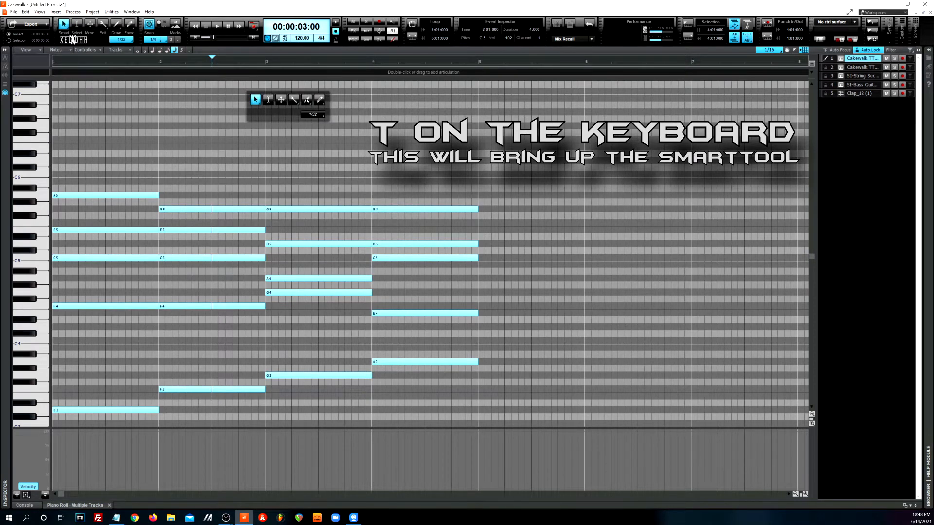
{"action": "left_click", "coordinate": [307, 99]}
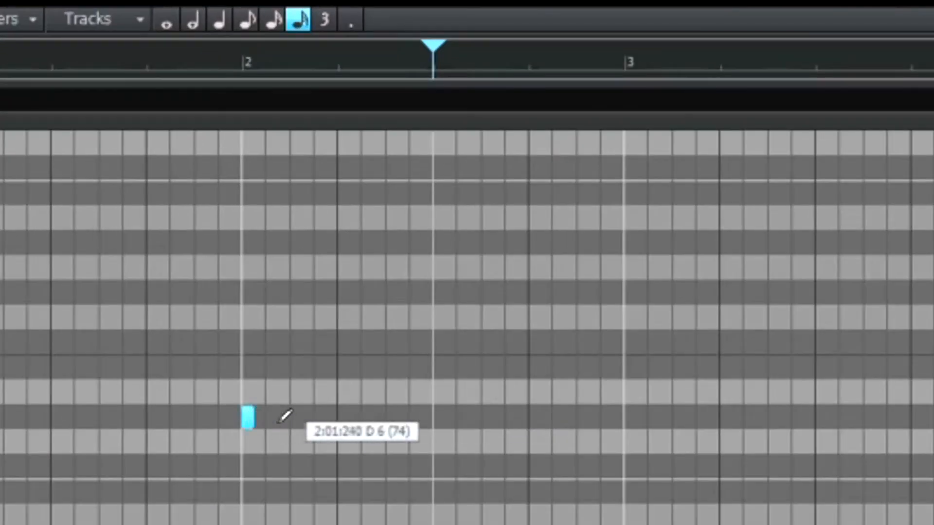
{"action": "left_click_drag", "start_coordinate": [278, 422], "coordinate": [617, 438]}
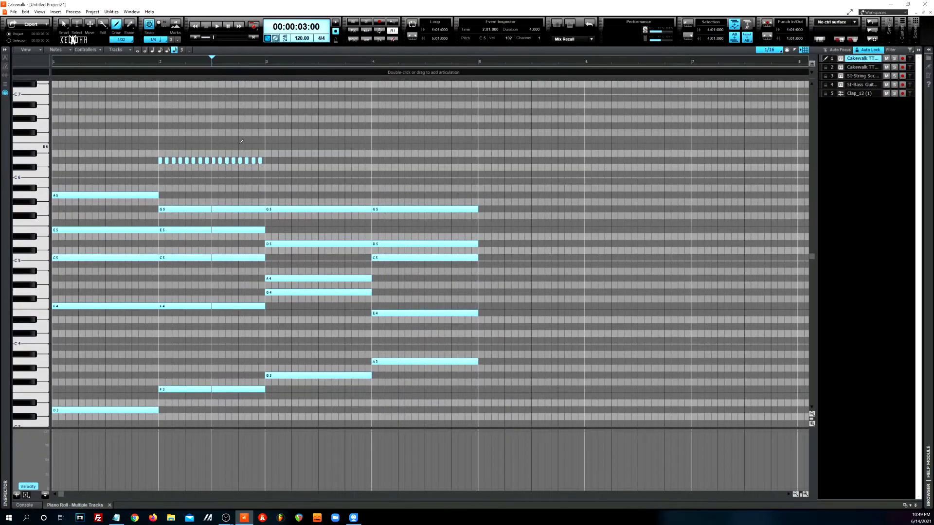
- Set the note duration to 1/2, then add F6 and G6 at measure 1 beat 3, F6 at measure 2, and G6 at measure 2 beat 3
{"action": "key", "text": "t"}
{"action": "left_click", "coordinate": [206, 137]}
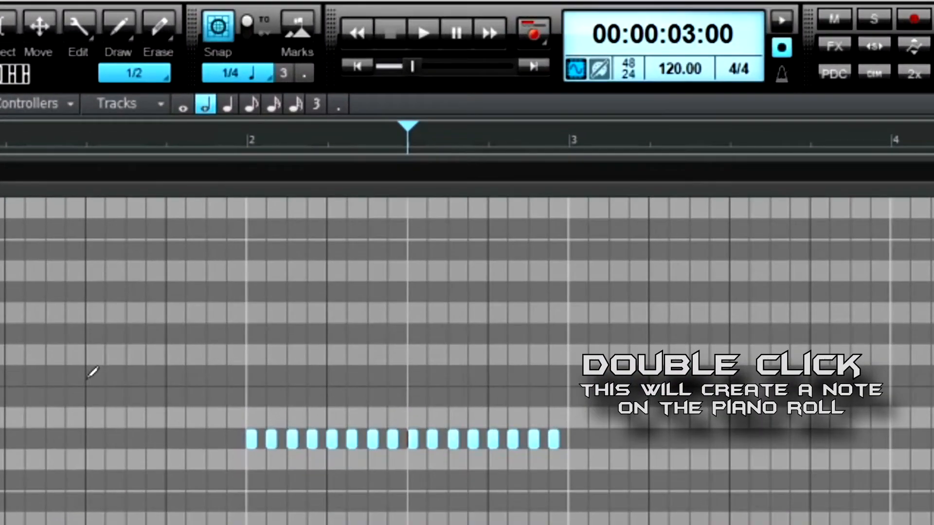
{"action": "double_click", "coordinate": [87, 377]}
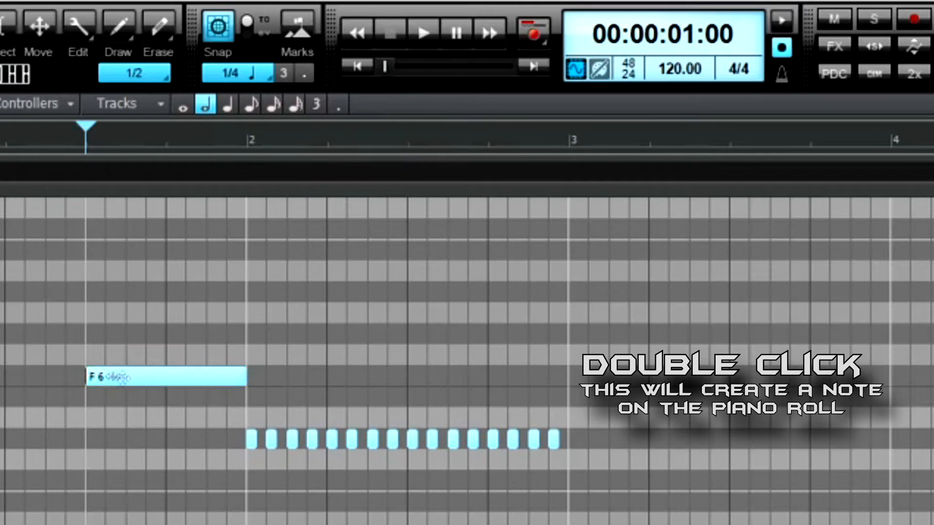
{"action": "double_click", "coordinate": [82, 334]}
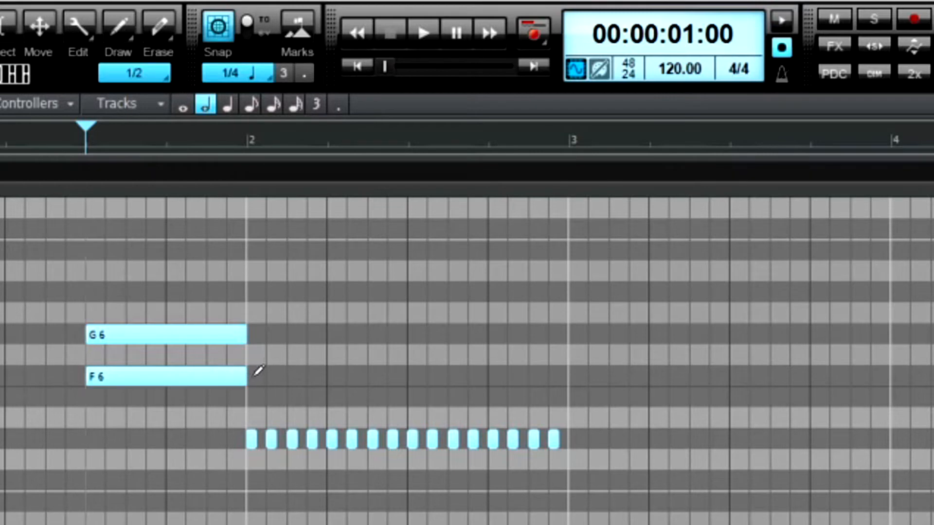
{"action": "double_click", "coordinate": [251, 376]}
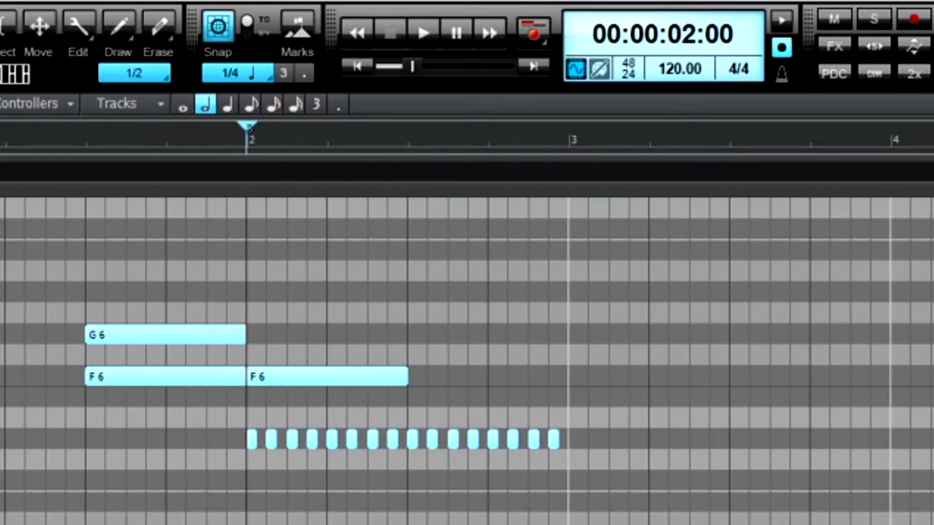
{"action": "left_click", "coordinate": [410, 334]}
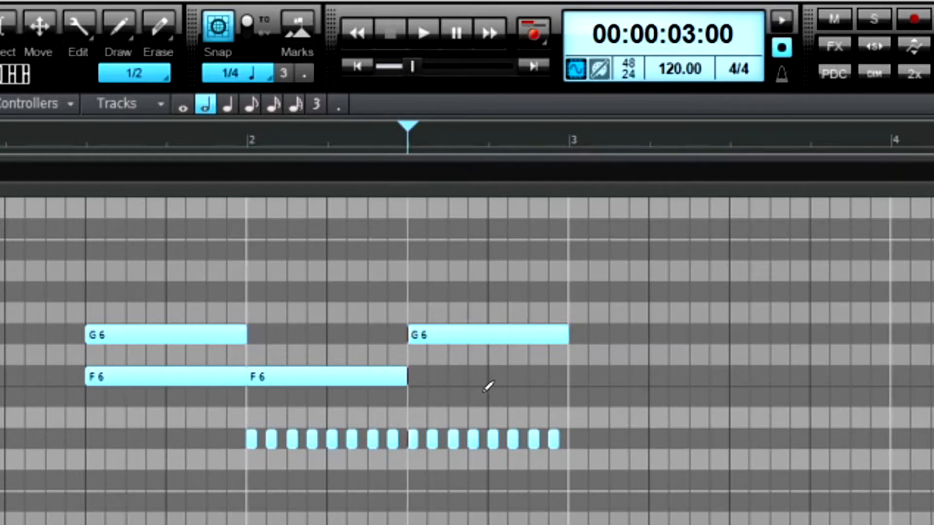
- Add four consecutive half notes on A6 starting at measure 1 beat 3, without moving the playhead
{"action": "left_click", "coordinate": [92, 292], "text": "alt"}
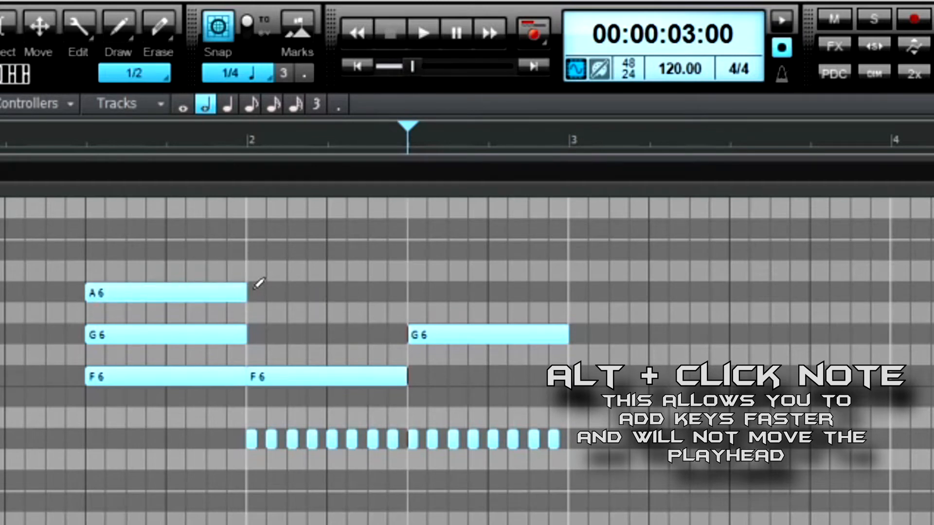
{"action": "left_click", "coordinate": [255, 291], "text": "alt"}
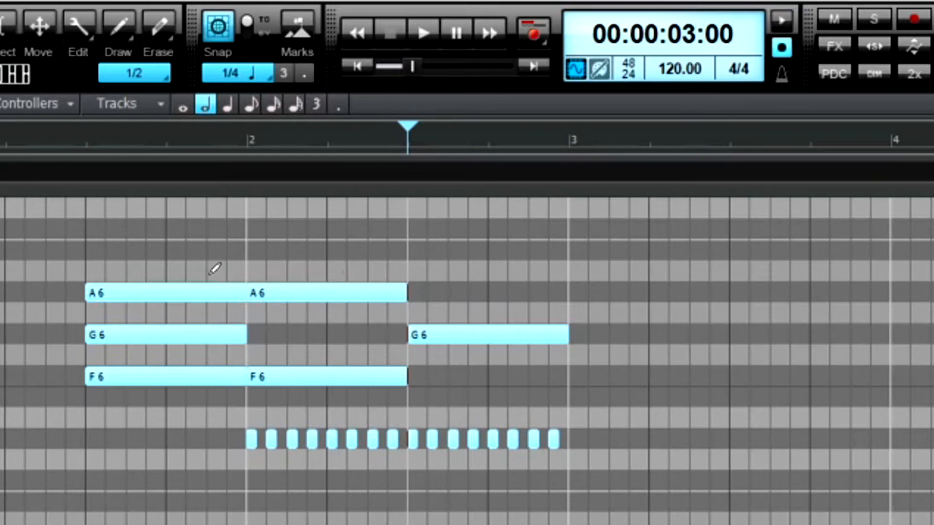
{"action": "left_click", "coordinate": [414, 292], "text": "alt"}
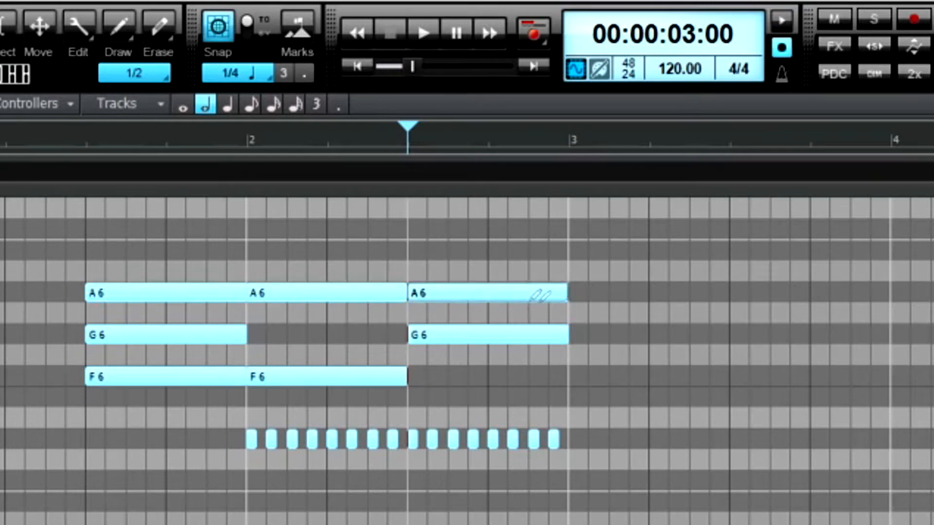
{"action": "left_click", "coordinate": [581, 293], "text": "alt"}
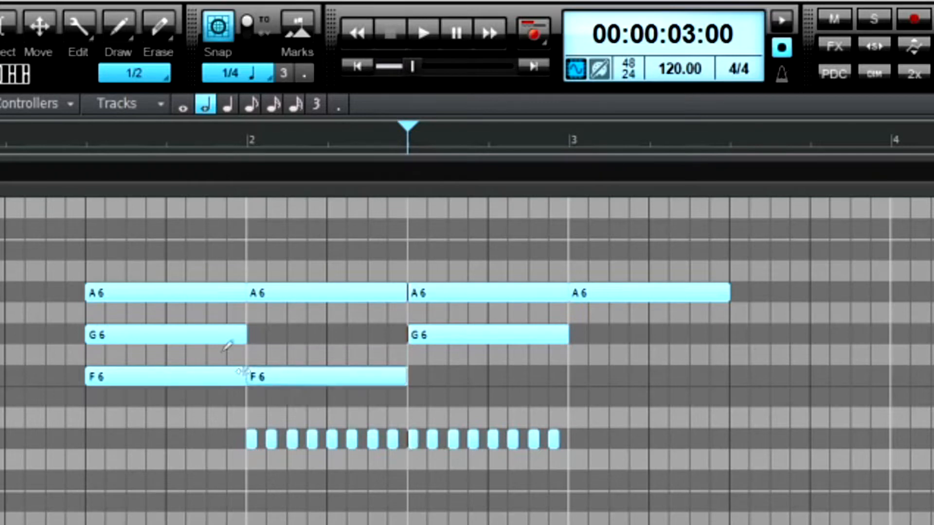
- Add five consecutive half notes on B6 from measure 1 beat 3 up to measure 4
{"action": "left_click", "coordinate": [96, 243]}
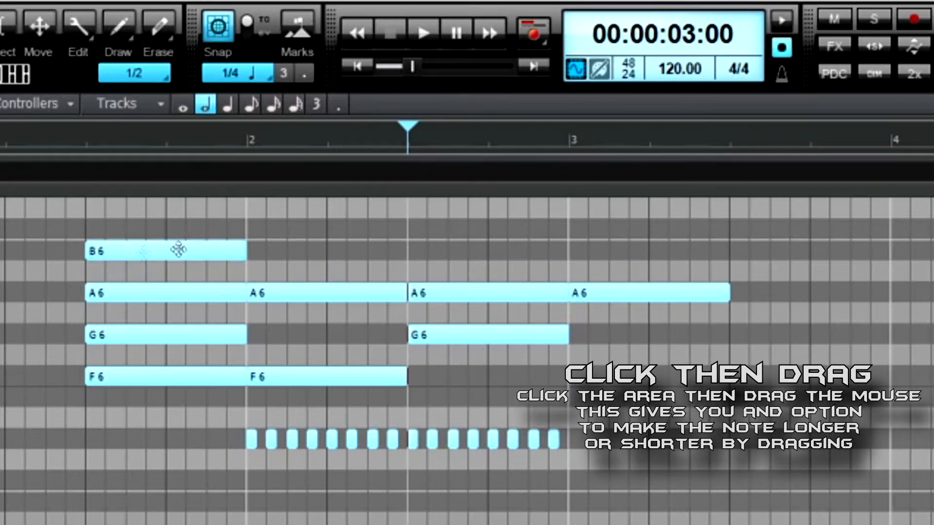
{"action": "left_click", "coordinate": [256, 244]}
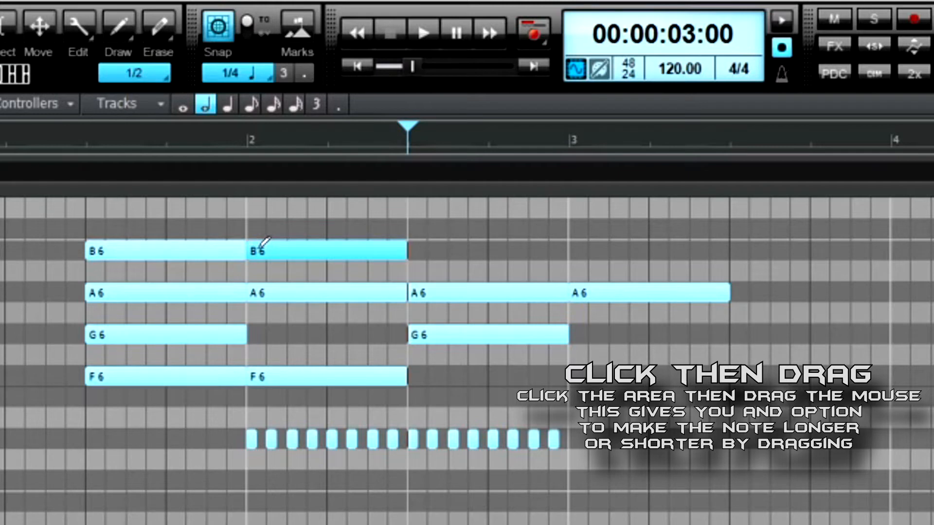
{"action": "left_click", "coordinate": [417, 251]}
{"action": "left_click_drag", "start_coordinate": [431, 254], "coordinate": [453, 251]}
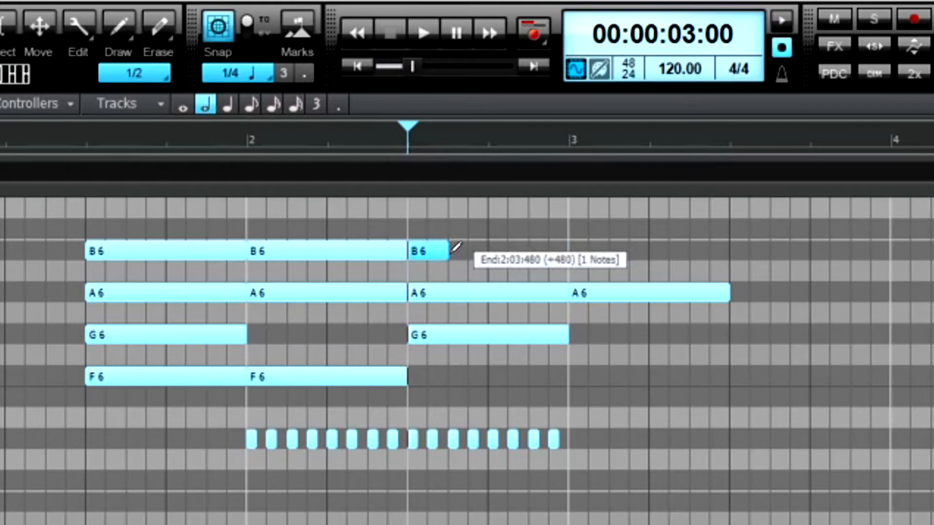
{"action": "left_click_drag", "start_coordinate": [455, 247], "coordinate": [563, 251]}
{"action": "left_click", "coordinate": [582, 243]}
{"action": "left_click", "coordinate": [741, 248]}
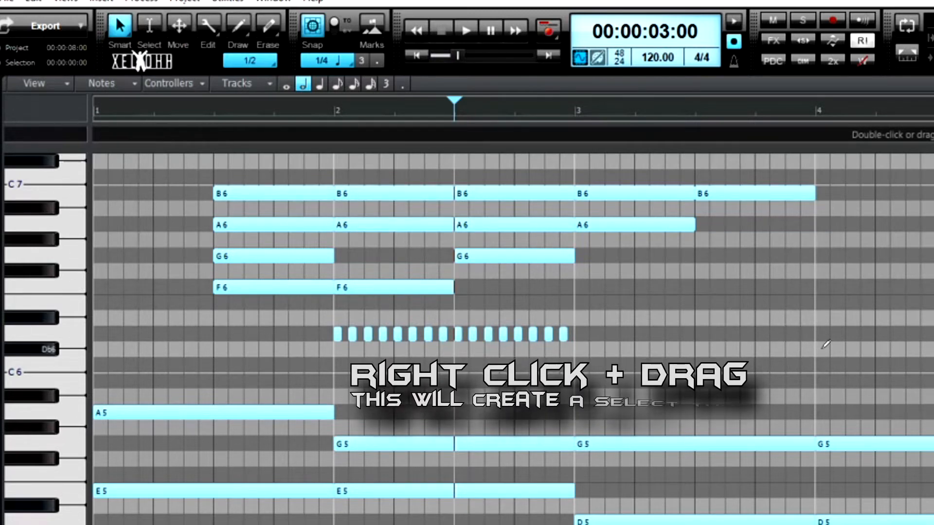
- Lasso all notes from D6 to B6 in the note grid, delete them, and undo the deletion
{"action": "left_click_drag", "start_coordinate": [822, 348], "coordinate": [200, 168]}
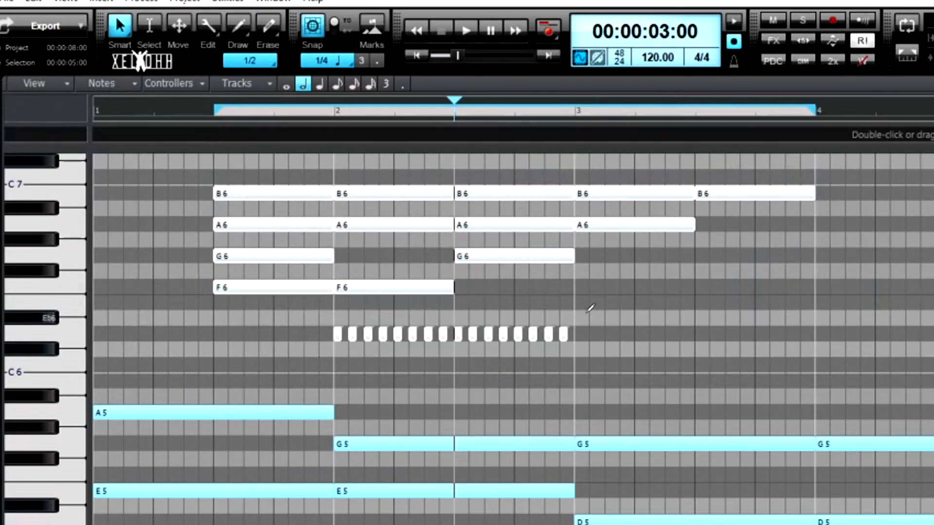
{"action": "key", "text": "Delete"}
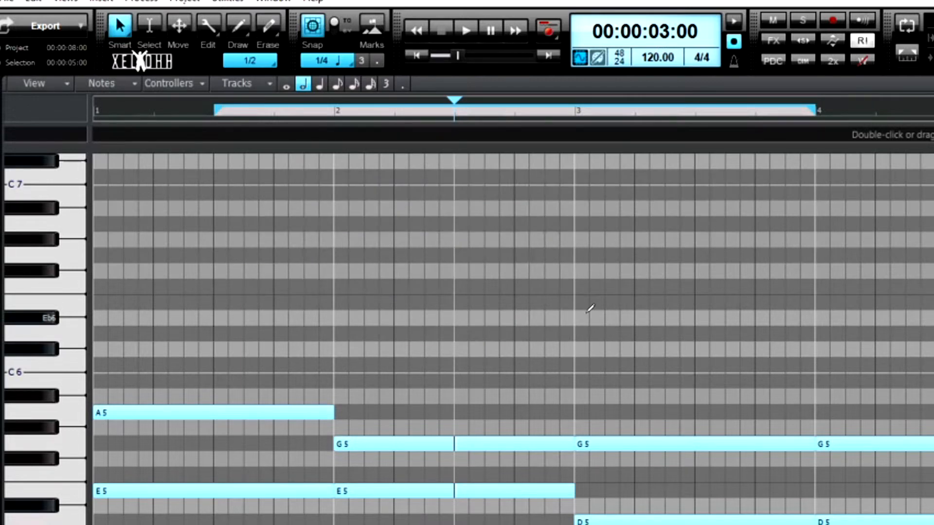
{"action": "key", "text": "ctrl+z"}
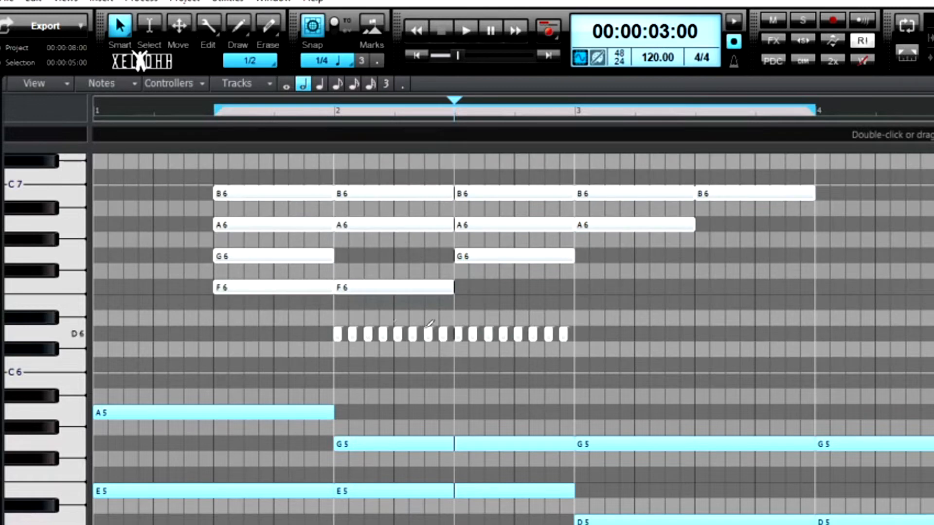
- Clear the selection, reselect every note from D6 to B6 using the piano keys, delete them, and undo the deletion
{"action": "left_click", "coordinate": [228, 358]}
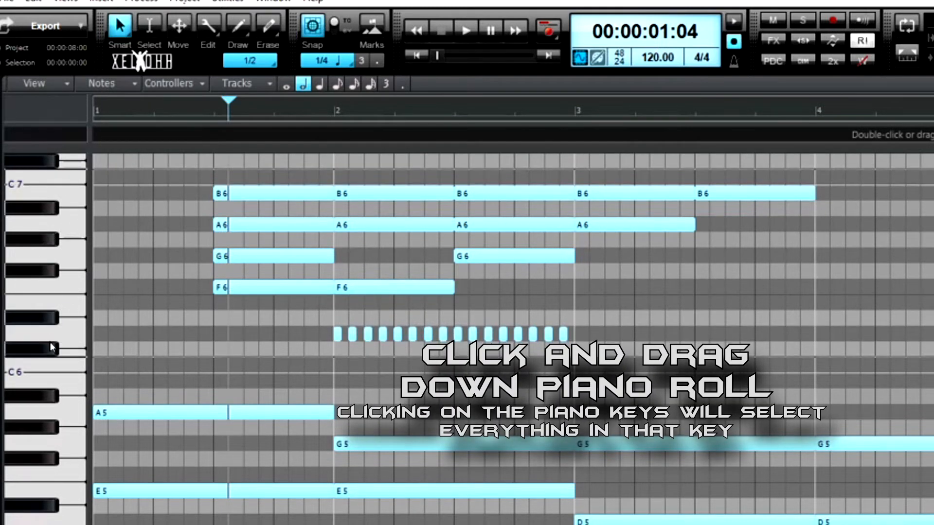
{"action": "left_click_drag", "start_coordinate": [51, 348], "coordinate": [51, 348]}
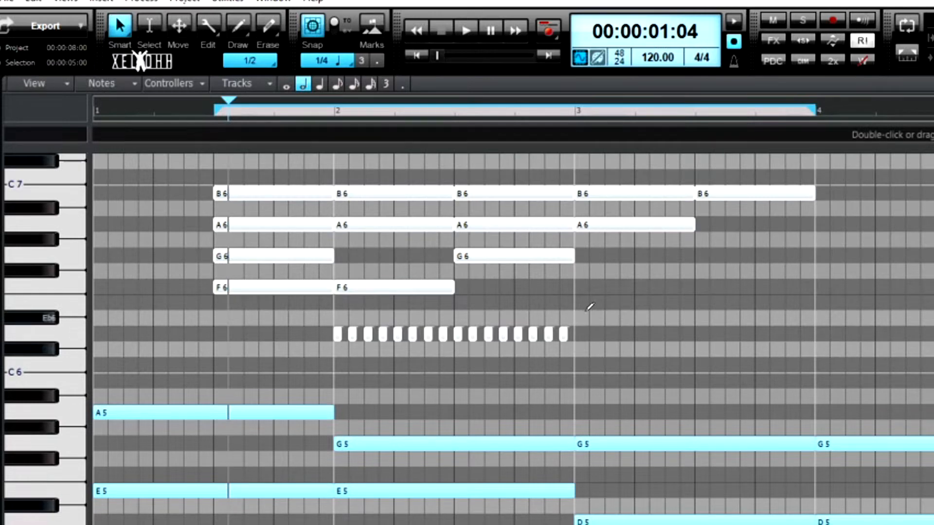
{"action": "key", "text": "Delete"}
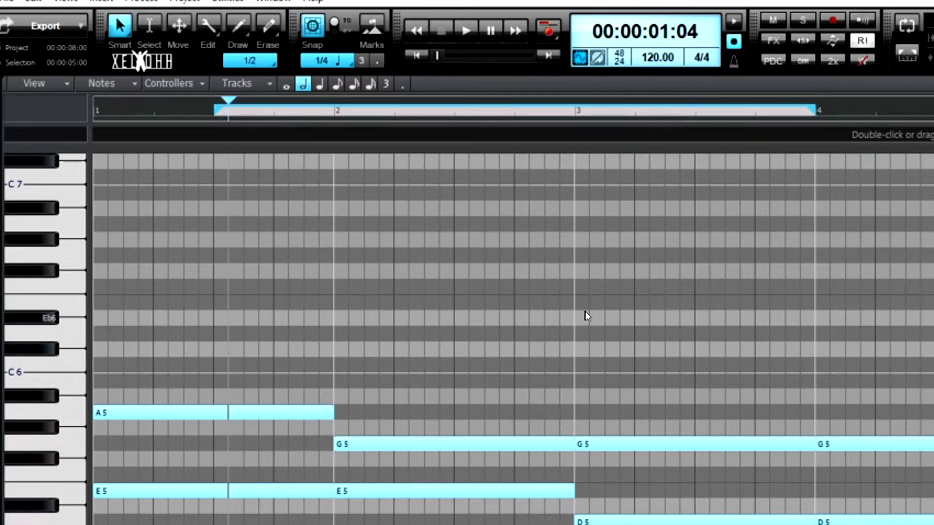
{"action": "key", "text": "ctrl+z"}
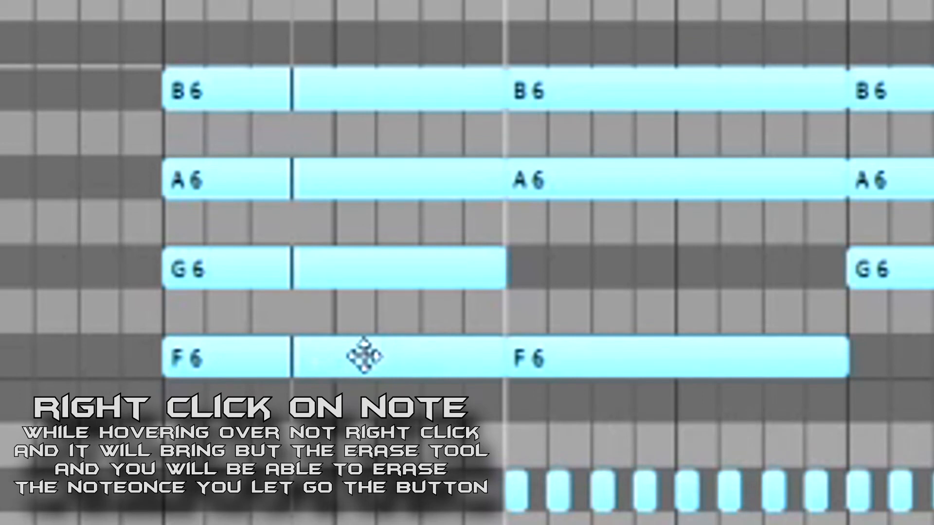
- Erase the F6 and G6 notes that start at measure 1 beat 3
{"action": "right_click", "coordinate": [364, 356]}
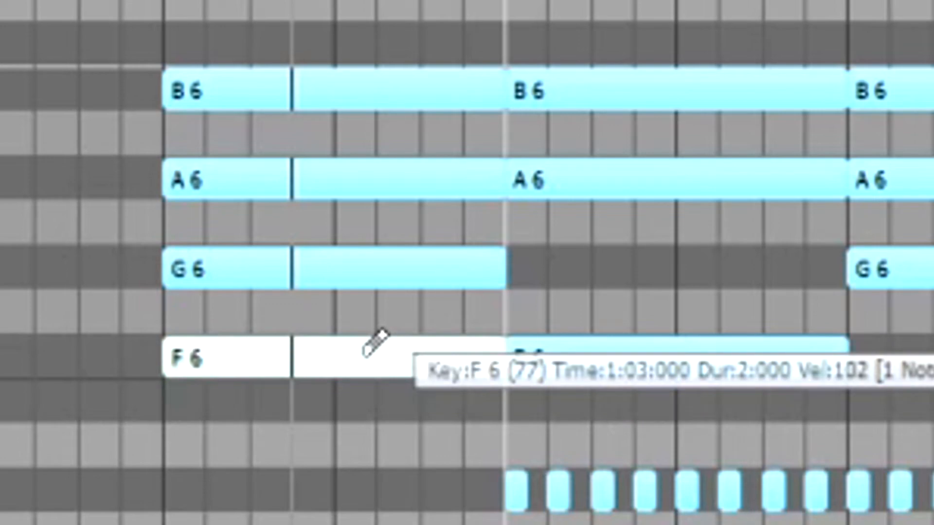
{"action": "right_click", "coordinate": [364, 356]}
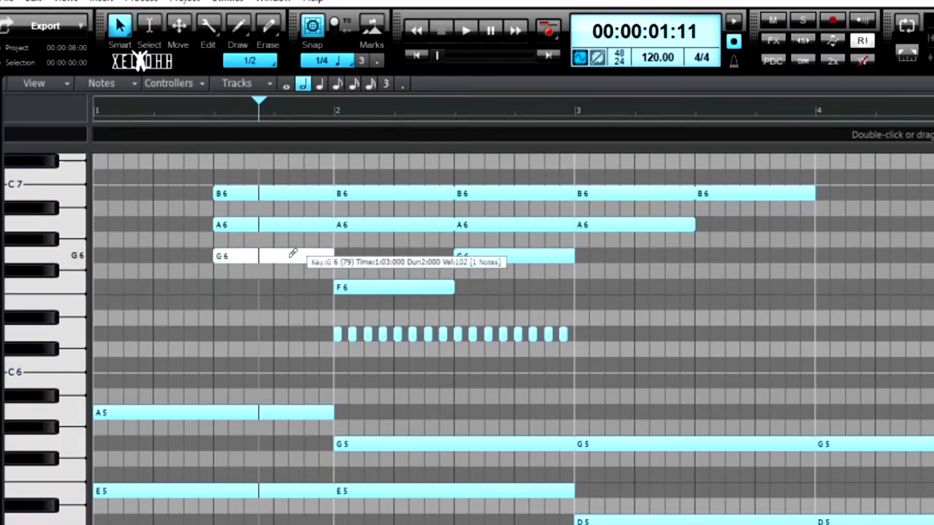
{"action": "right_click", "coordinate": [293, 253]}
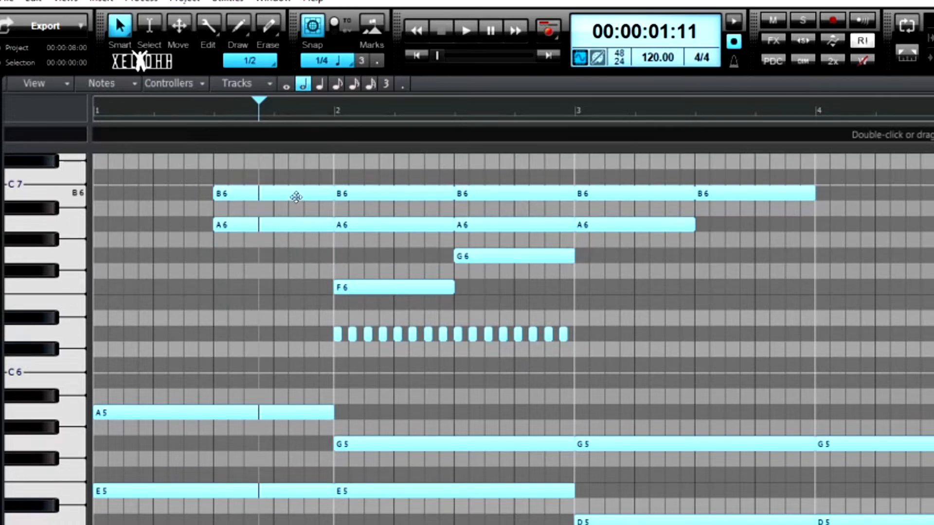
- Delete all the B6 and A6 notes, then delete the remaining F6, G6 and D6 notes in measure 2
{"action": "mouse_move", "coordinate": [303, 189]}
{"action": "left_mouse_down"}
{"action": "mouse_move", "coordinate": [380, 196]}
{"action": "mouse_move", "coordinate": [596, 178]}
{"action": "mouse_move", "coordinate": [734, 191]}
{"action": "mouse_move", "coordinate": [640, 220]}
{"action": "mouse_move", "coordinate": [263, 224]}
{"action": "mouse_move", "coordinate": [287, 225]}
{"action": "left_mouse_up"}
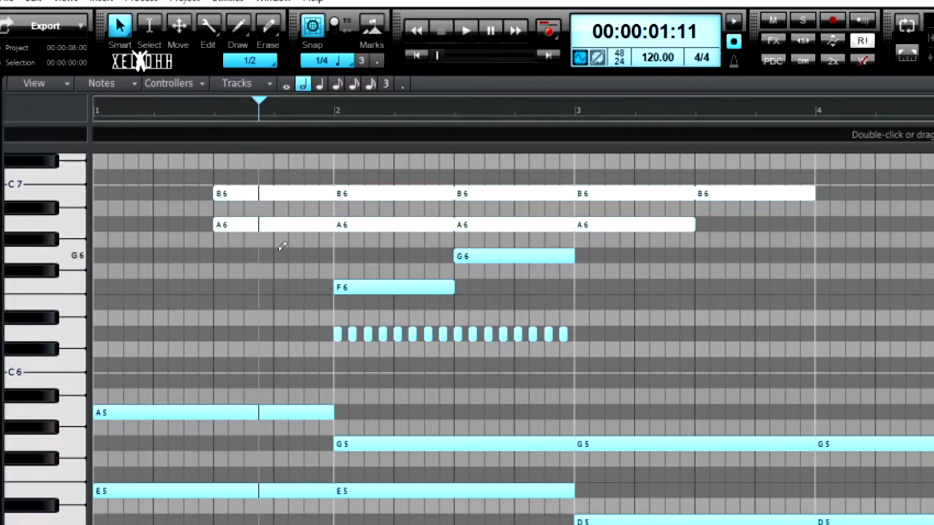
{"action": "key", "text": "Delete"}
{"action": "left_click_drag", "start_coordinate": [312, 230], "coordinate": [614, 356]}
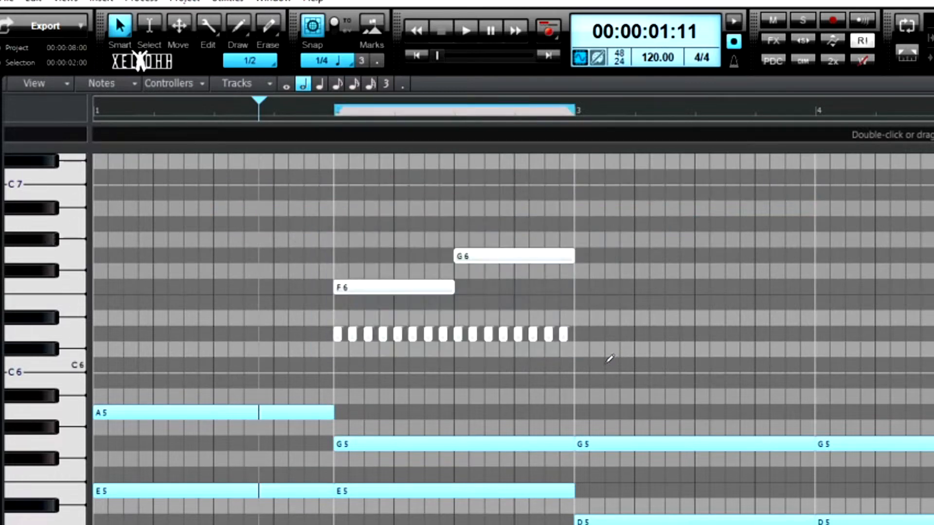
{"action": "key", "text": "Delete"}
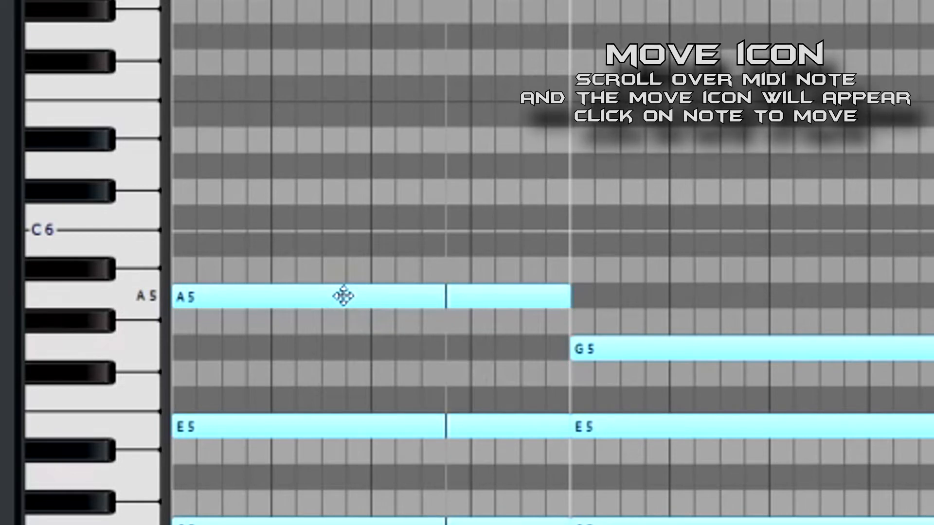
- Try moving the A5 note in measure 1 and return it to its original position
{"action": "mouse_move", "coordinate": [344, 295]}
{"action": "left_mouse_down"}
{"action": "mouse_move", "coordinate": [356, 245]}
{"action": "mouse_move", "coordinate": [340, 295]}
{"action": "left_mouse_up"}
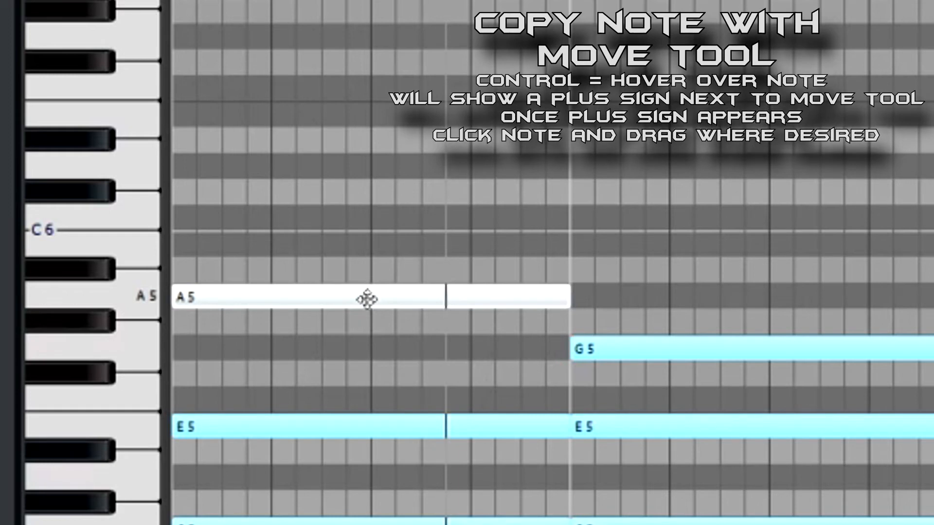
- Copy the measure 1 A5 note up to B5 and copy that one to A5 in measure 2, then erase both copies
{"action": "key", "text": "ctrl"}
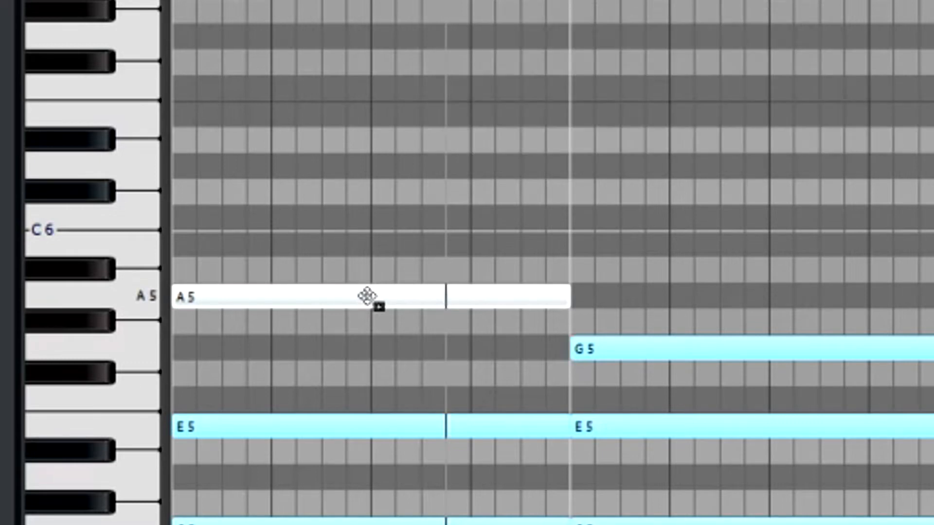
{"action": "left_click_drag", "start_coordinate": [367, 295], "coordinate": [361, 244]}
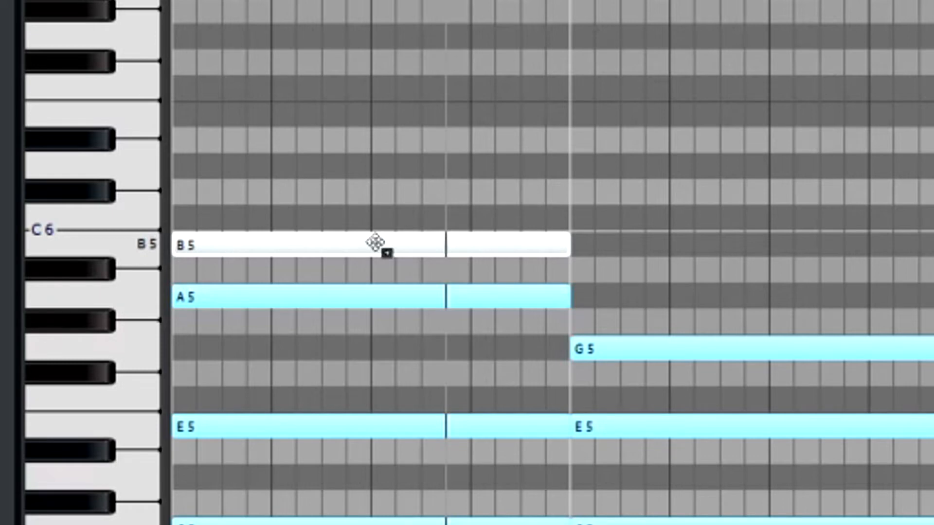
{"action": "mouse_move", "coordinate": [375, 242]}
{"action": "left_click_drag", "start_coordinate": [375, 242], "coordinate": [776, 294]}
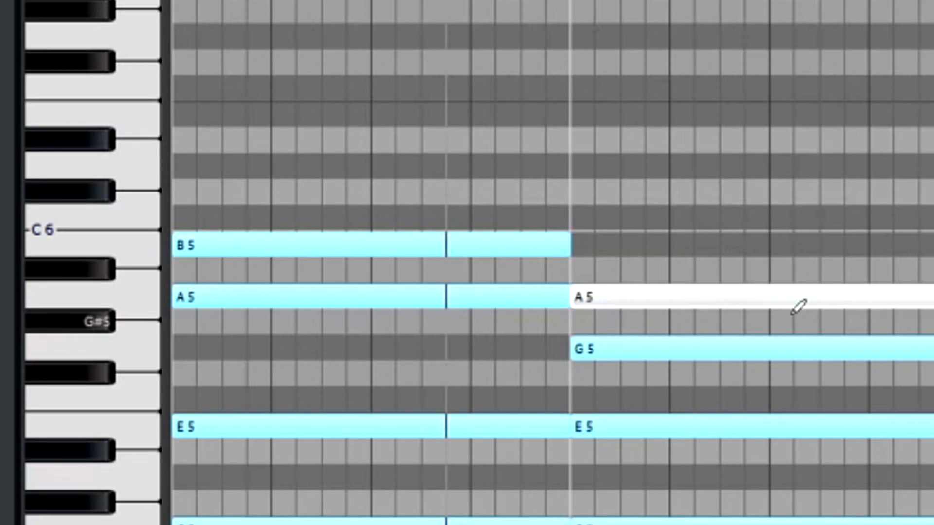
{"action": "right_click", "coordinate": [768, 293]}
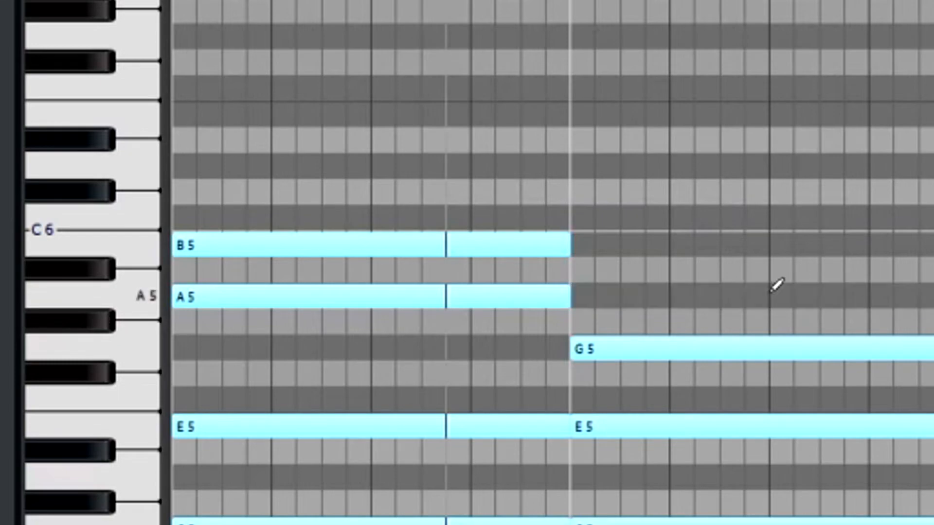
{"action": "right_click", "coordinate": [375, 245]}
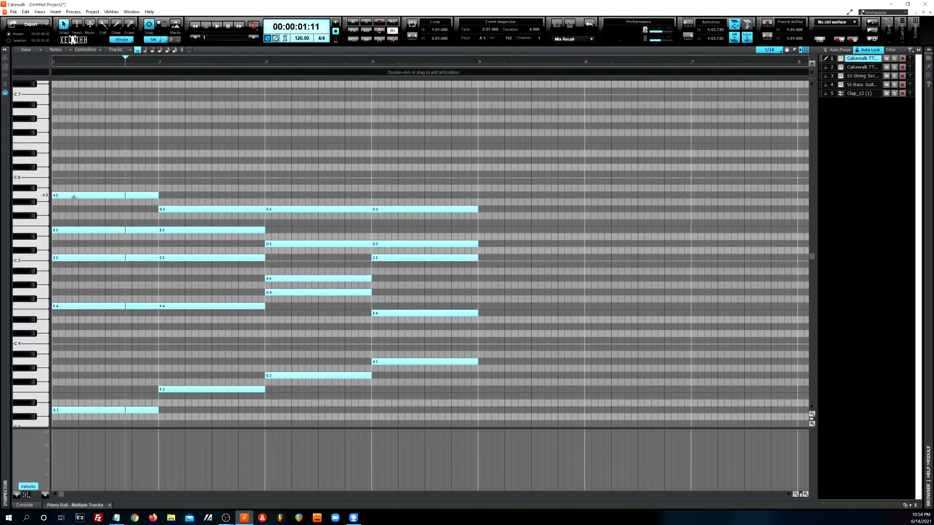
- Shorten the A5 note in measure 1 to three beats from its end, then stretch it back to the full measure
{"action": "left_click", "coordinate": [97, 195]}
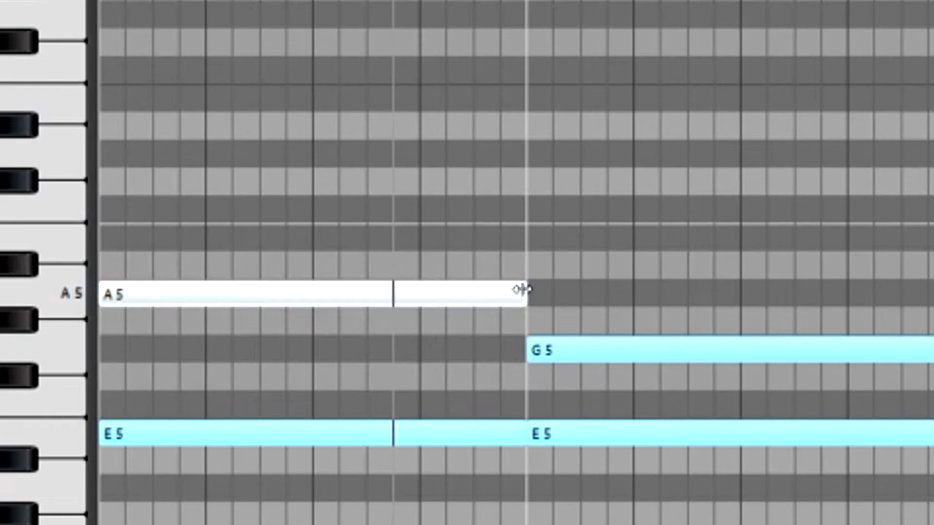
{"action": "left_click_drag", "start_coordinate": [522, 290], "coordinate": [421, 313]}
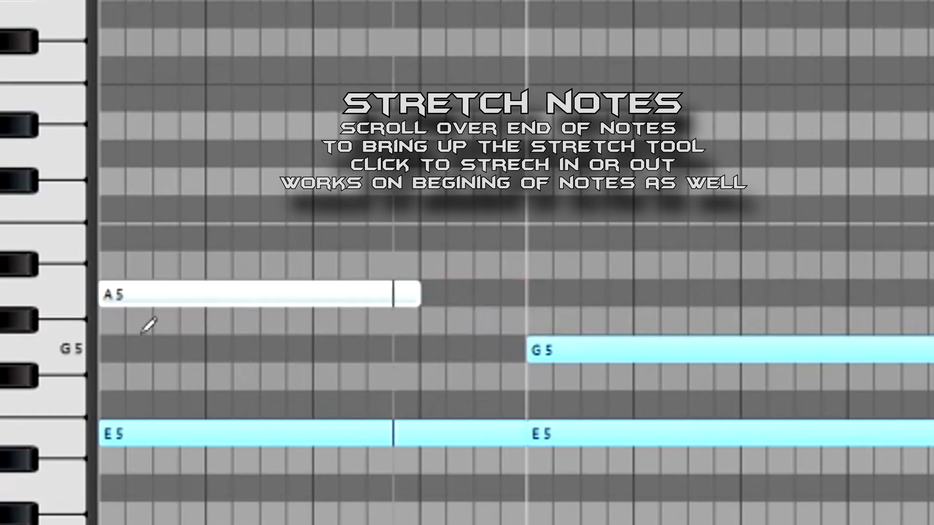
{"action": "mouse_move", "coordinate": [106, 295]}
{"action": "left_mouse_down"}
{"action": "mouse_move", "coordinate": [205, 297]}
{"action": "mouse_move", "coordinate": [111, 296]}
{"action": "left_mouse_up"}
{"action": "left_click_drag", "start_coordinate": [416, 294], "coordinate": [525, 302]}
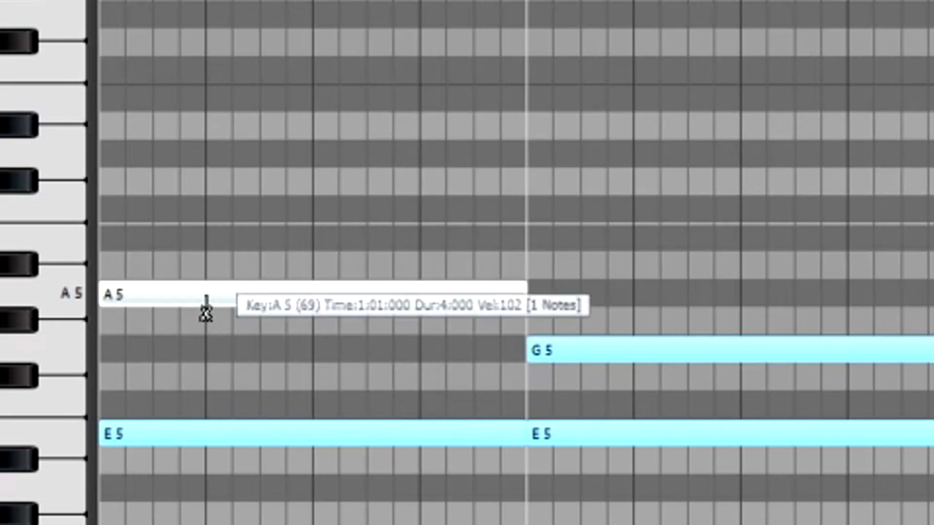
- Split the A5 note at measure 1 beat 2, and slice the selected notes at measure 2 beat 3
{"action": "left_click", "coordinate": [206, 304]}
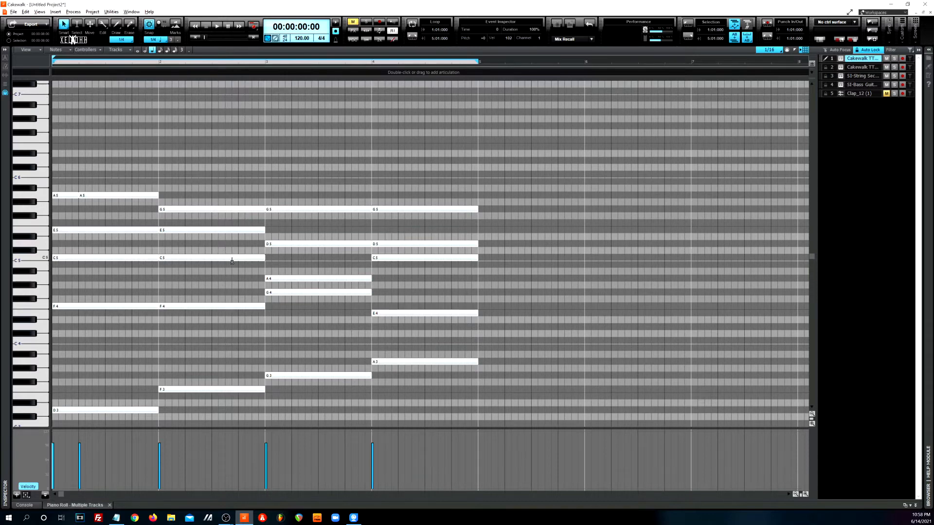
{"action": "left_click", "coordinate": [211, 66]}
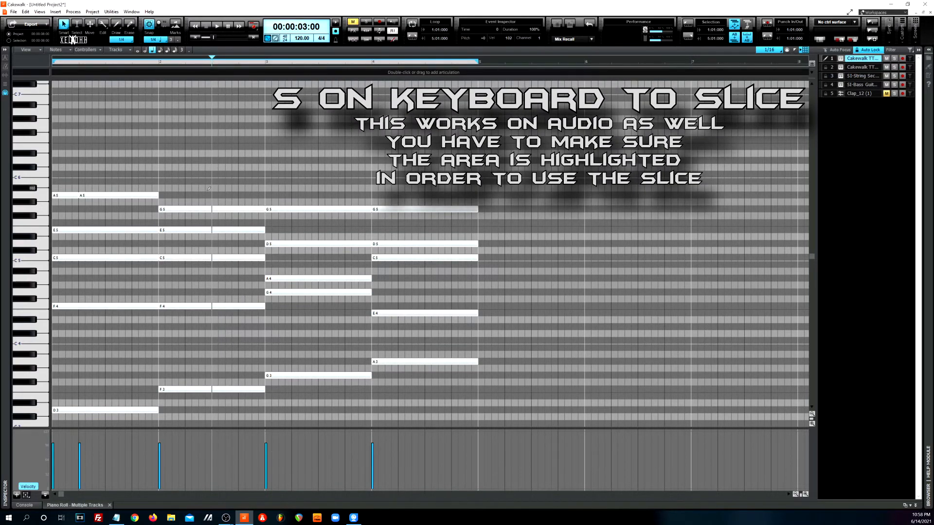
{"action": "key", "text": "s"}
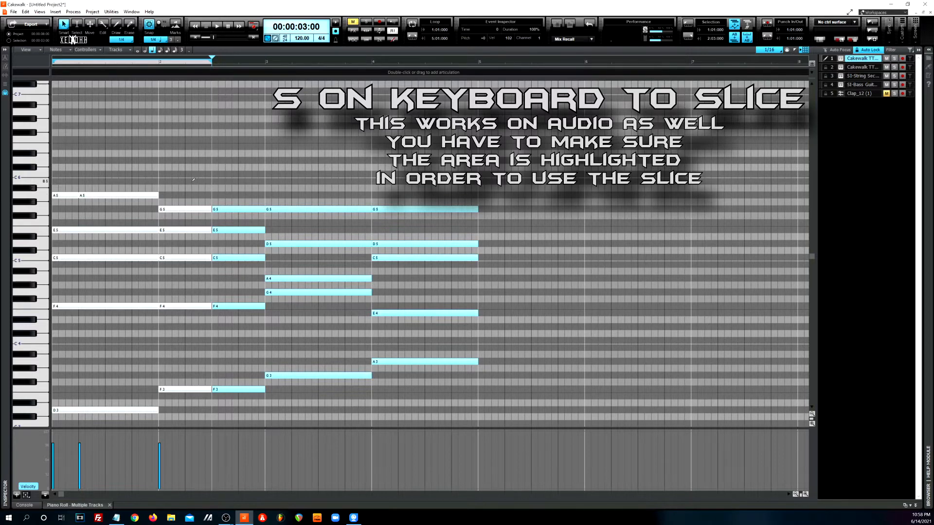
- Slice the notes in the first half of measure 2 at beat 2, then slice the measure 1 notes
{"action": "left_click", "coordinate": [187, 180]}
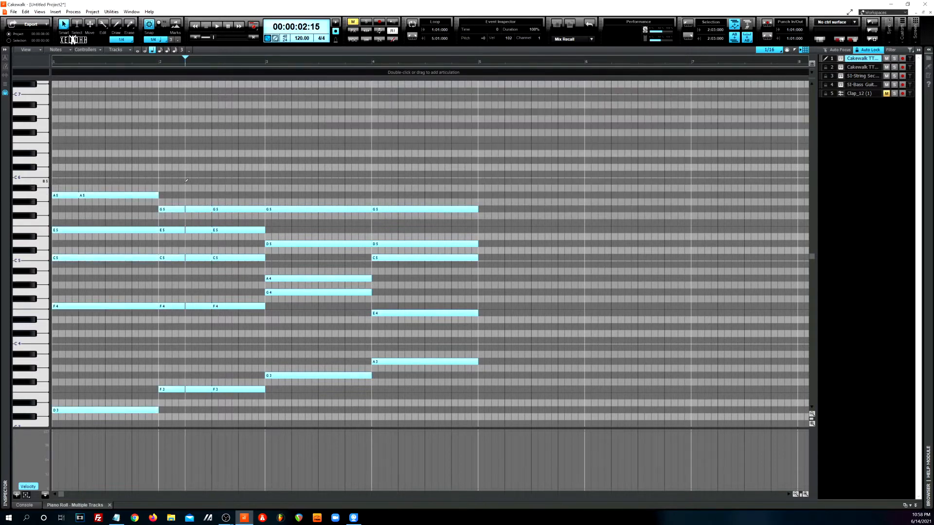
{"action": "left_click_drag", "start_coordinate": [211, 62], "coordinate": [158, 68]}
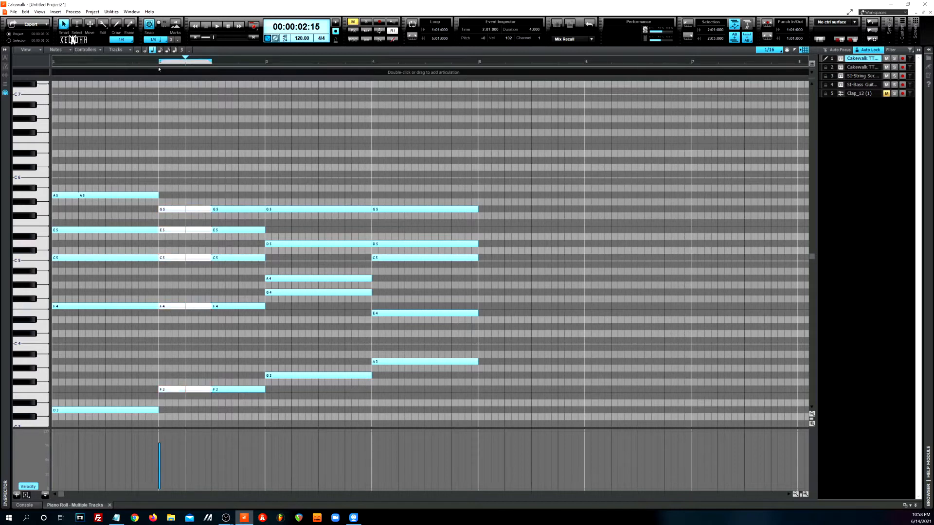
{"action": "key", "text": "s"}
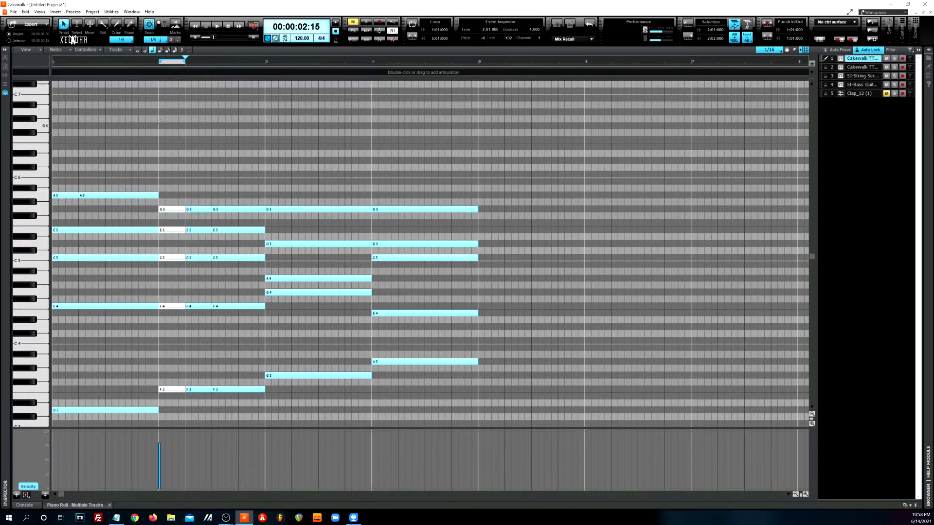
{"action": "left_click", "coordinate": [133, 62]}
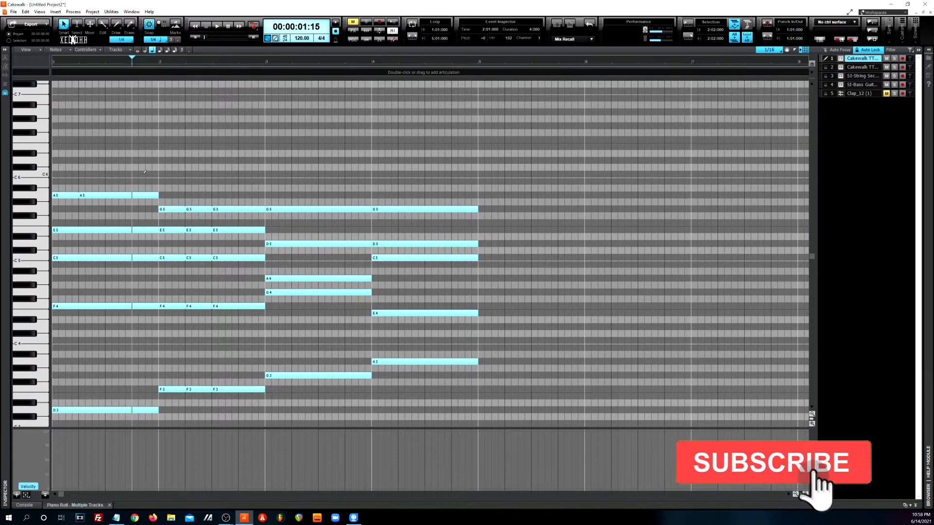
{"action": "left_click_drag", "start_coordinate": [159, 62], "coordinate": [105, 62]}
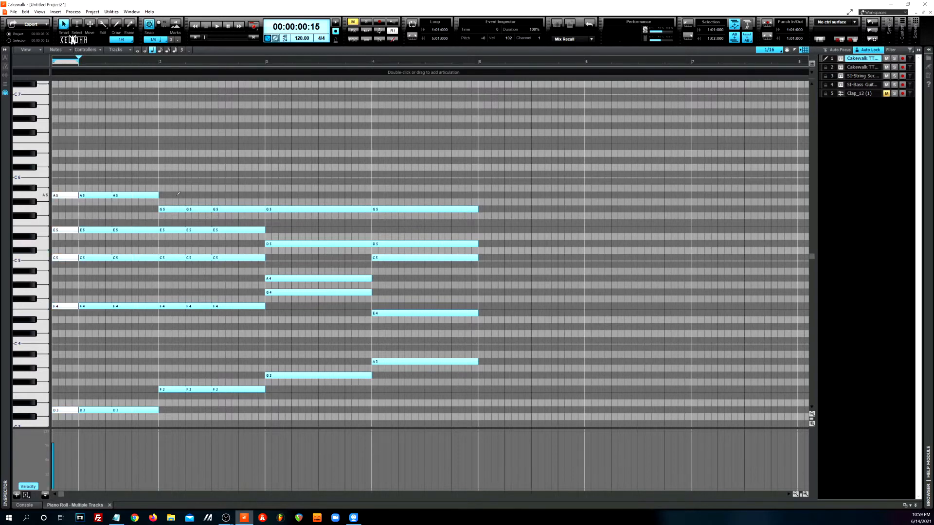
- Undo the note slices made in measures 1 and 2
{"action": "key", "text": "ctrl+z"}
{"action": "key", "text": "ctrl+z"}
{"action": "key", "text": "ctrl+z"}
{"action": "key", "text": "ctrl+z"}
{"action": "key", "text": "ctrl+z"}
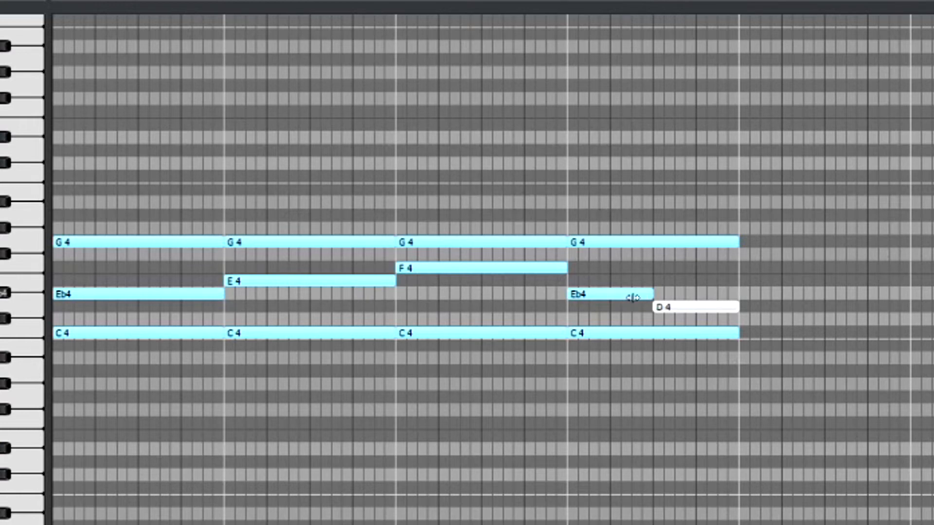
- Select all notes of the four-measure chord pattern and give them the same length of two beats
{"action": "left_click_drag", "start_coordinate": [759, 375], "coordinate": [51, 182]}
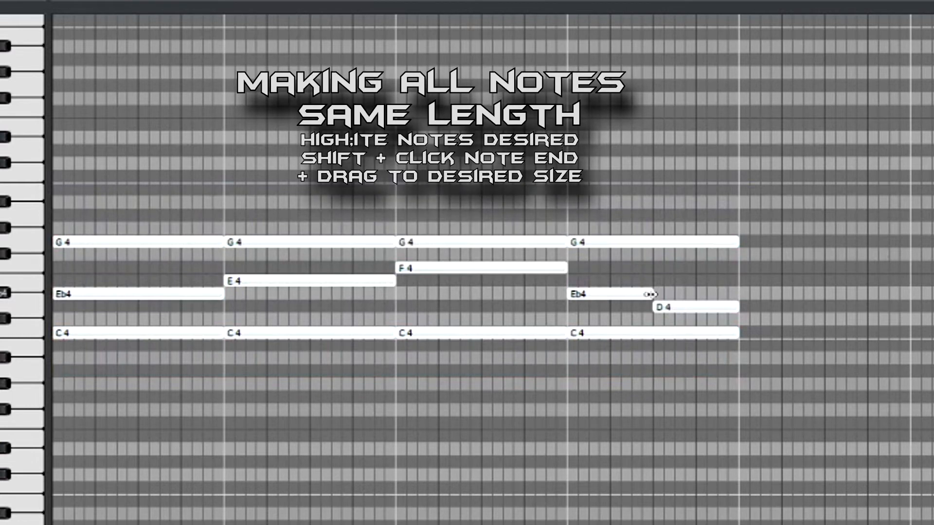
{"action": "left_click_drag", "start_coordinate": [651, 294], "coordinate": [647, 294]}
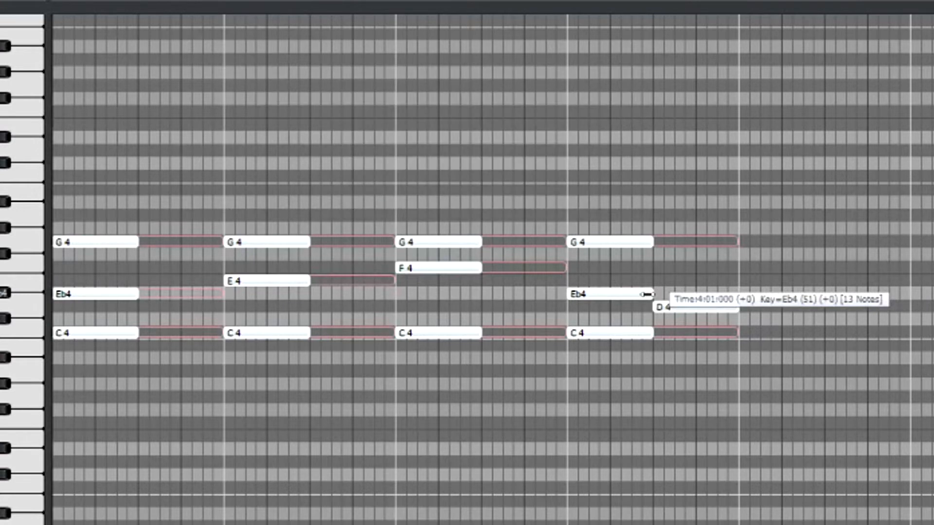
{"action": "left_click_drag", "start_coordinate": [647, 294], "coordinate": [811, 298]}
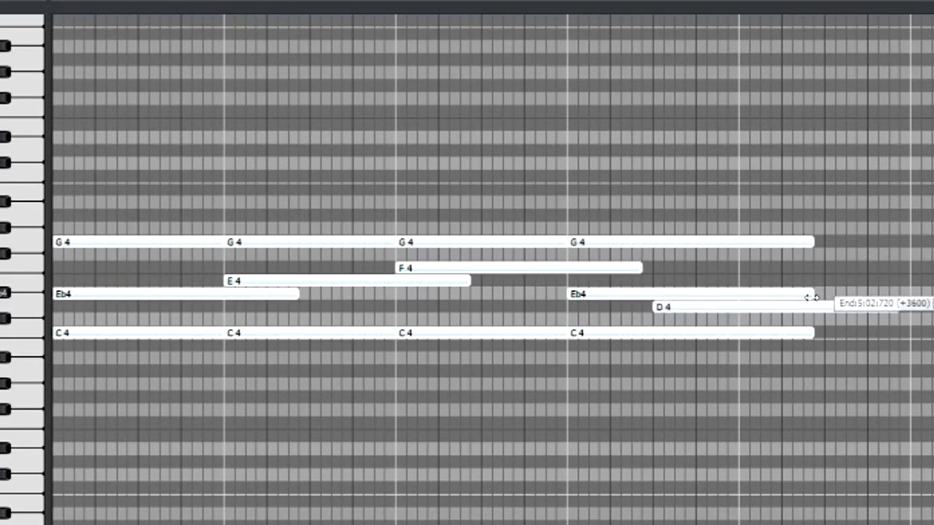
{"action": "mouse_move", "coordinate": [811, 298]}
{"action": "left_mouse_down"}
{"action": "mouse_move", "coordinate": [558, 317]}
{"action": "mouse_move", "coordinate": [802, 311]}
{"action": "mouse_move", "coordinate": [620, 331]}
{"action": "mouse_move", "coordinate": [700, 341]}
{"action": "mouse_move", "coordinate": [651, 341]}
{"action": "left_mouse_up"}
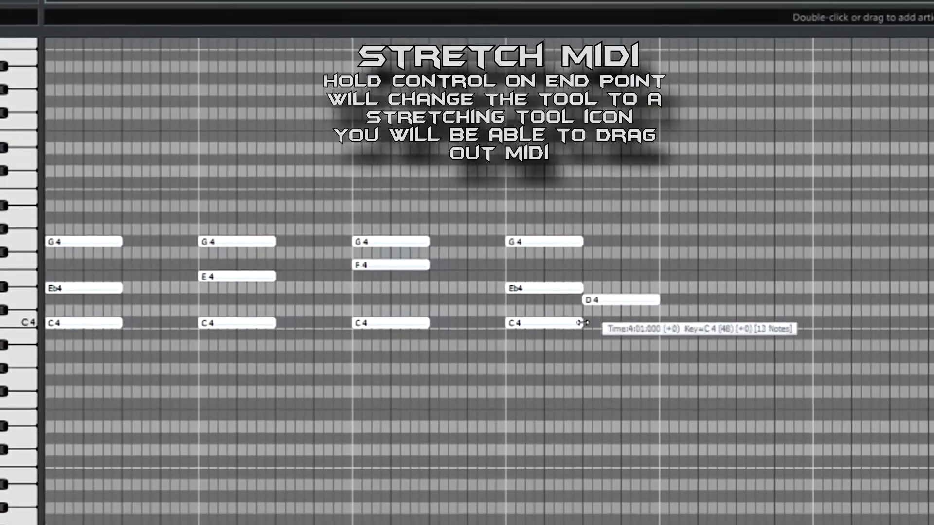
- Stretch the whole selected pattern proportionally until it ends at measure 9, then compress it back to end at measure 5
{"action": "left_click_drag", "start_coordinate": [582, 322], "coordinate": [712, 334]}
{"action": "left_click_drag", "start_coordinate": [642, 325], "coordinate": [833, 346]}
{"action": "left_click_drag", "start_coordinate": [758, 336], "coordinate": [773, 337]}
{"action": "left_click_drag", "start_coordinate": [708, 329], "coordinate": [870, 341]}
{"action": "left_click_drag", "start_coordinate": [802, 334], "coordinate": [775, 296]}
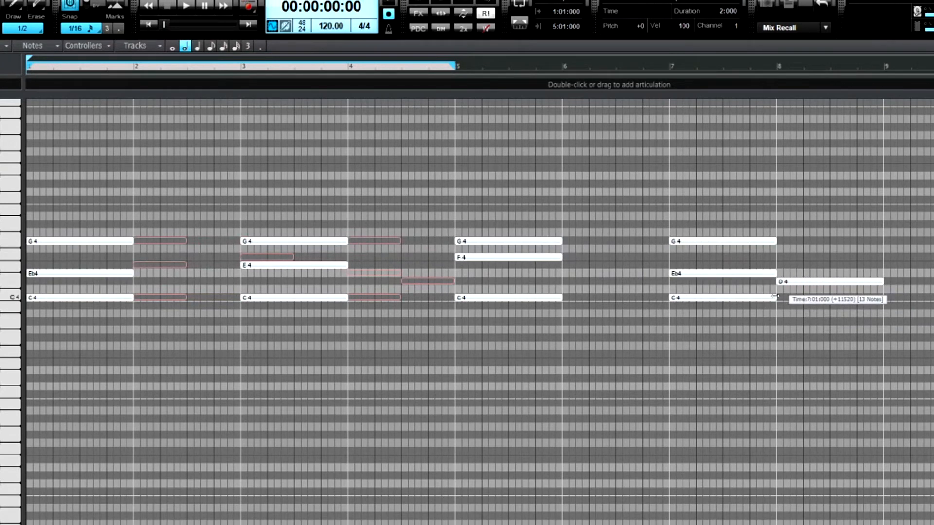
{"action": "left_click_drag", "start_coordinate": [775, 297], "coordinate": [775, 297]}
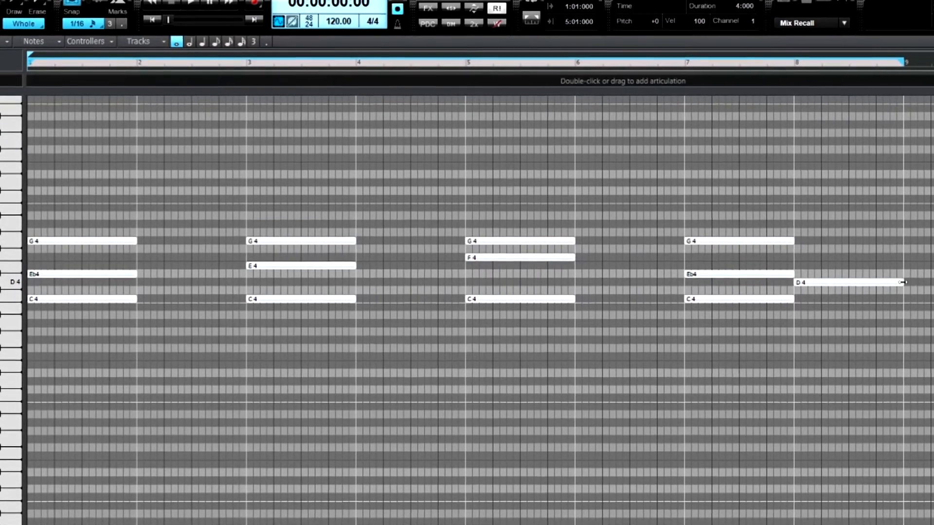
{"action": "left_click_drag", "start_coordinate": [882, 281], "coordinate": [491, 271]}
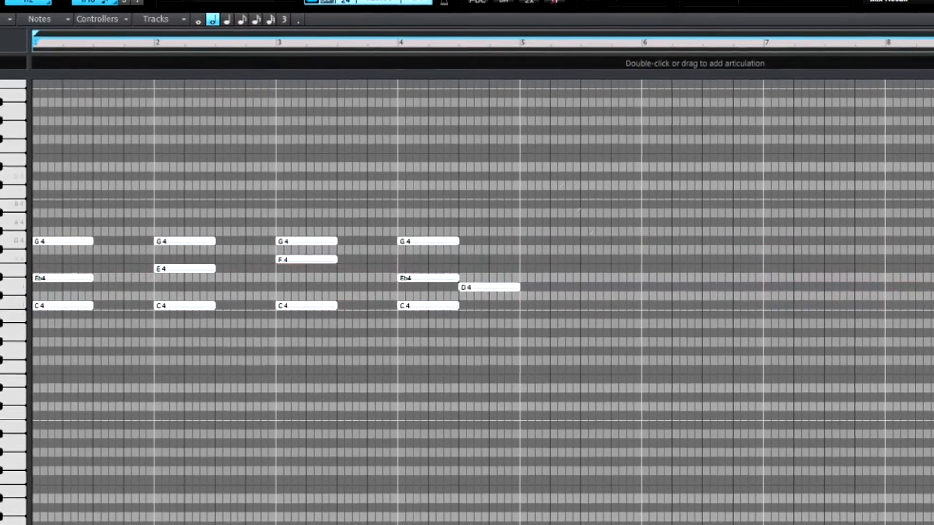
- Split the G5 note in measure 2 into four one-beat notes and select all four
{"action": "left_click", "coordinate": [513, 46]}
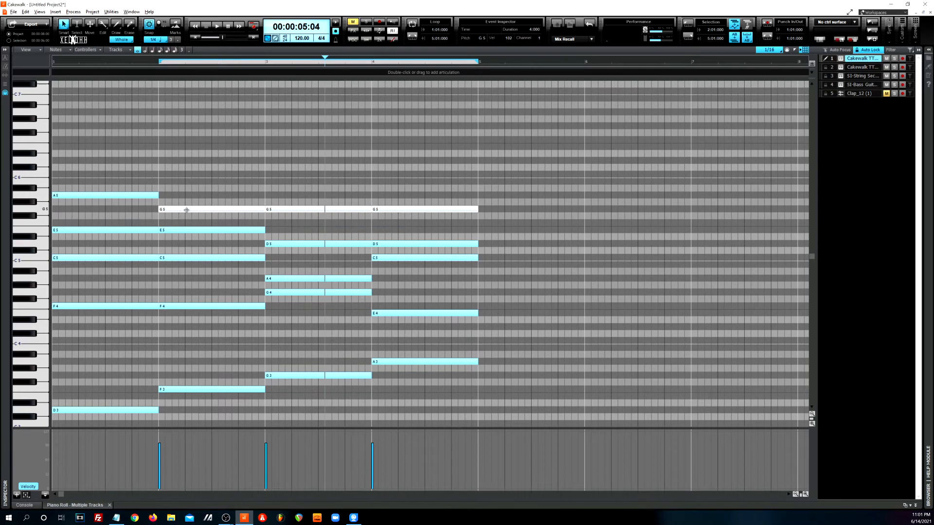
{"action": "left_click", "coordinate": [186, 213]}
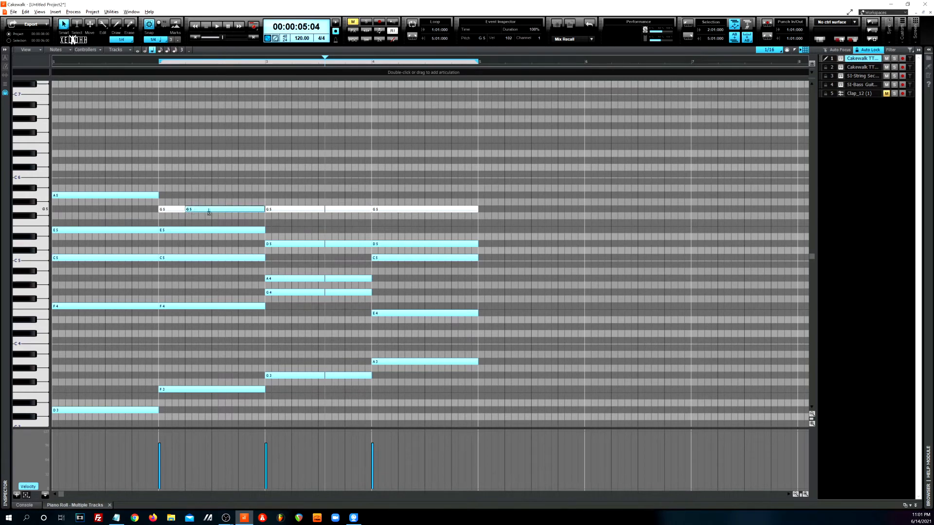
{"action": "left_click", "coordinate": [239, 213]}
{"action": "left_click_drag", "start_coordinate": [254, 219], "coordinate": [173, 195]}
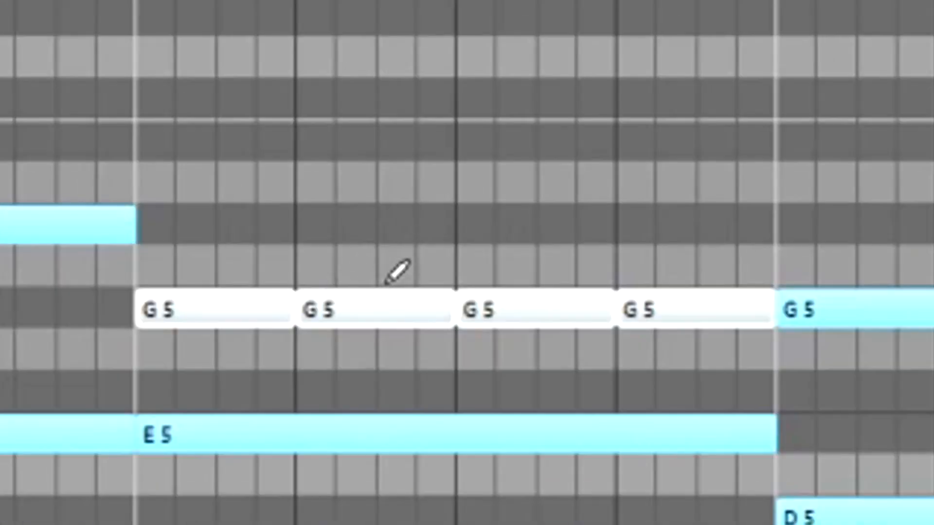
- Adjust the velocity of the four selected G5 notes together, lowering it slightly to about 98
{"action": "left_click", "coordinate": [357, 287]}
{"action": "left_click_drag", "start_coordinate": [357, 286], "coordinate": [396, 298]}
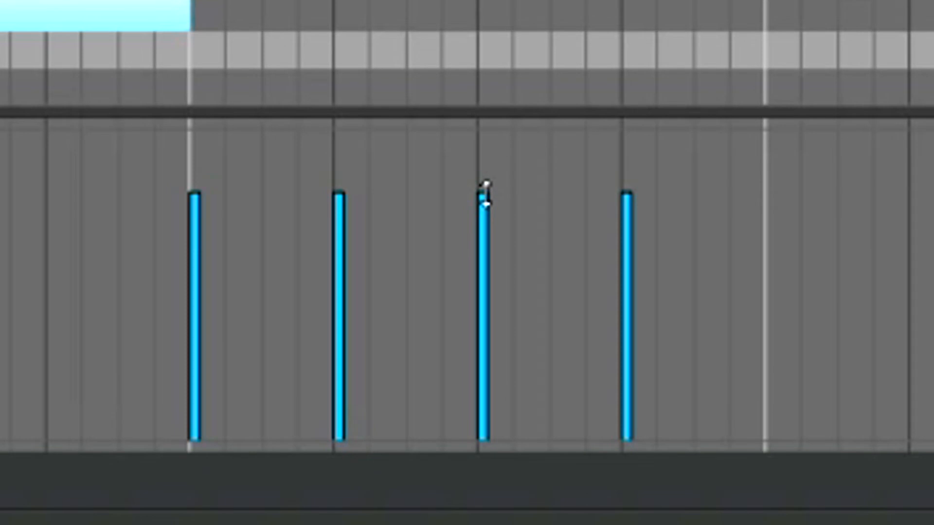
{"action": "mouse_move", "coordinate": [485, 195]}
{"action": "left_mouse_down"}
{"action": "mouse_move", "coordinate": [496, 374]}
{"action": "mouse_move", "coordinate": [491, 205]}
{"action": "left_mouse_up"}
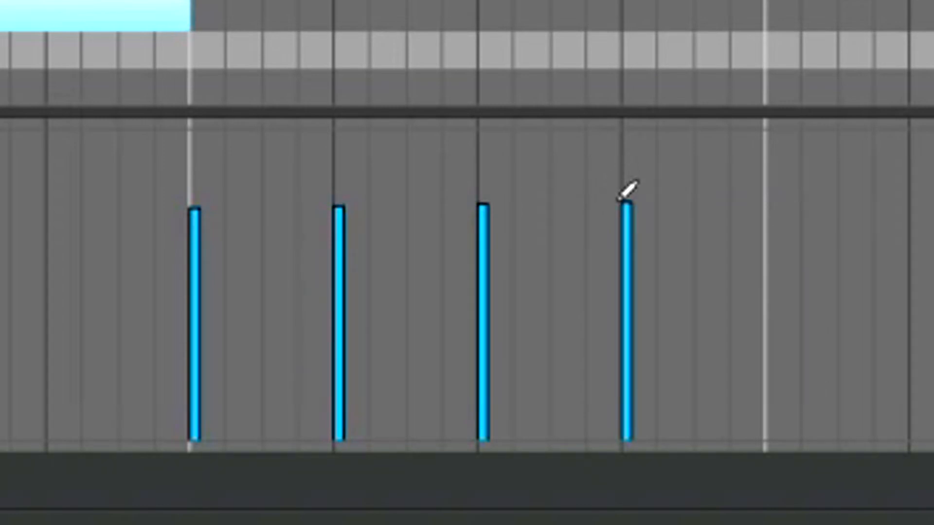
- Try scaling the velocities of the four G5 notes into a ramp from the last note's velocity bar
{"action": "key", "text": "ctrl"}
{"action": "key", "text": "ctrl"}
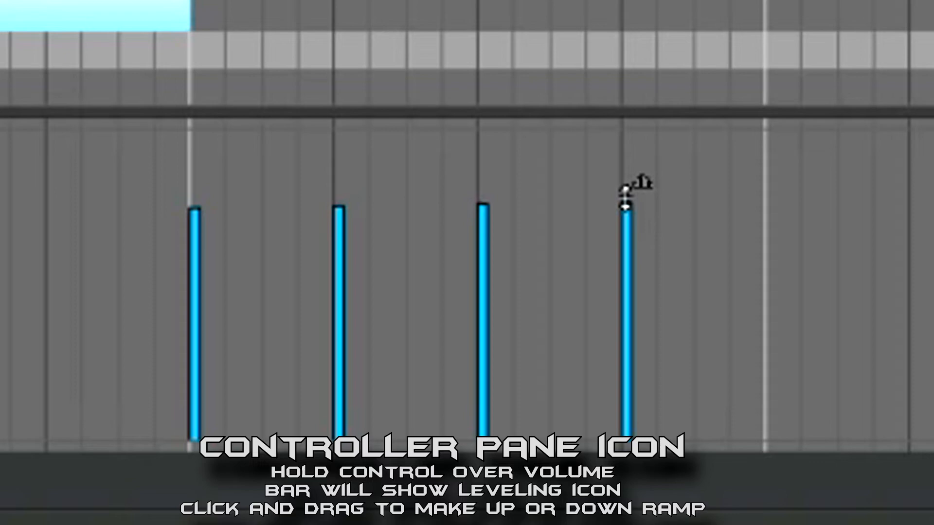
{"action": "left_click", "coordinate": [625, 205], "text": "ctrl"}
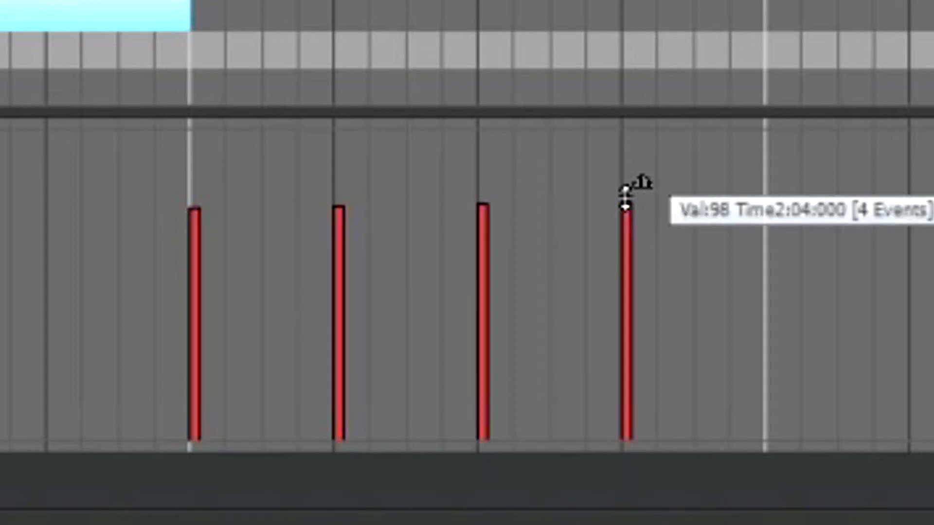
{"action": "mouse_move", "coordinate": [625, 204]}
{"action": "left_mouse_down"}
{"action": "mouse_move", "coordinate": [634, 340]}
{"action": "mouse_move", "coordinate": [623, 410]}
{"action": "mouse_move", "coordinate": [598, 277]}
{"action": "mouse_move", "coordinate": [600, 38]}
{"action": "mouse_move", "coordinate": [594, 240]}
{"action": "mouse_move", "coordinate": [632, 341]}
{"action": "mouse_move", "coordinate": [592, 281]}
{"action": "mouse_move", "coordinate": [619, 233]}
{"action": "mouse_move", "coordinate": [618, 204]}
{"action": "left_mouse_up"}
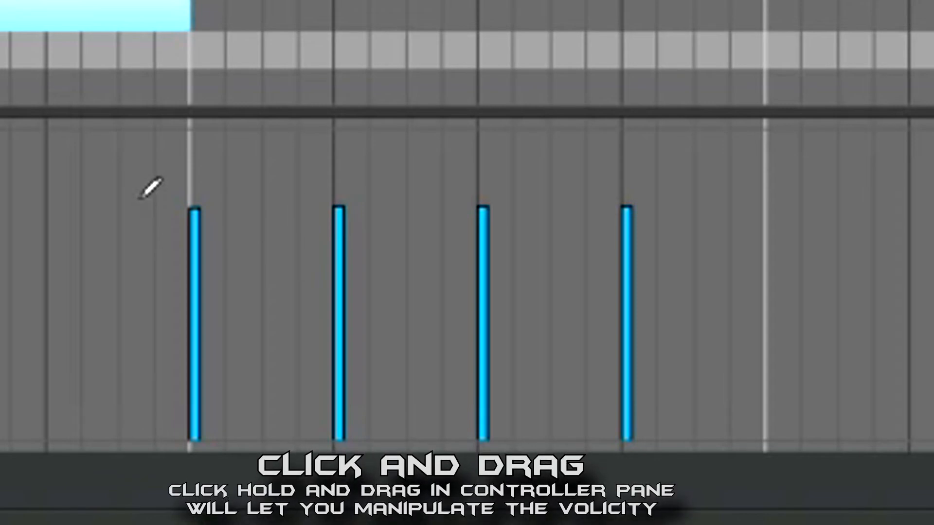
- Redraw the four G5 velocities freehand in several shapes, finishing with a steady descending ramp from high to medium
{"action": "mouse_move", "coordinate": [159, 193]}
{"action": "left_mouse_down"}
{"action": "mouse_move", "coordinate": [273, 226]}
{"action": "mouse_move", "coordinate": [714, 425]}
{"action": "left_mouse_up"}
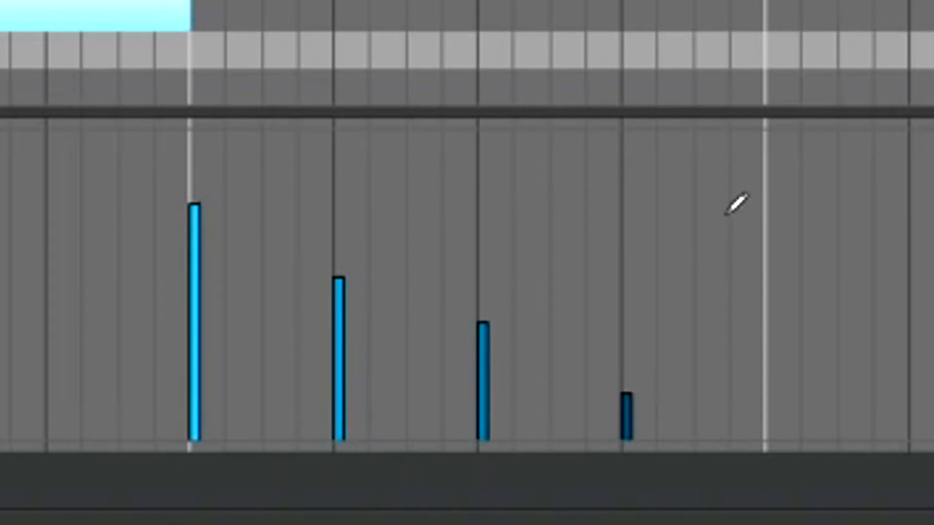
{"action": "mouse_move", "coordinate": [702, 225]}
{"action": "left_mouse_down"}
{"action": "mouse_move", "coordinate": [389, 336]}
{"action": "mouse_move", "coordinate": [157, 313]}
{"action": "left_mouse_up"}
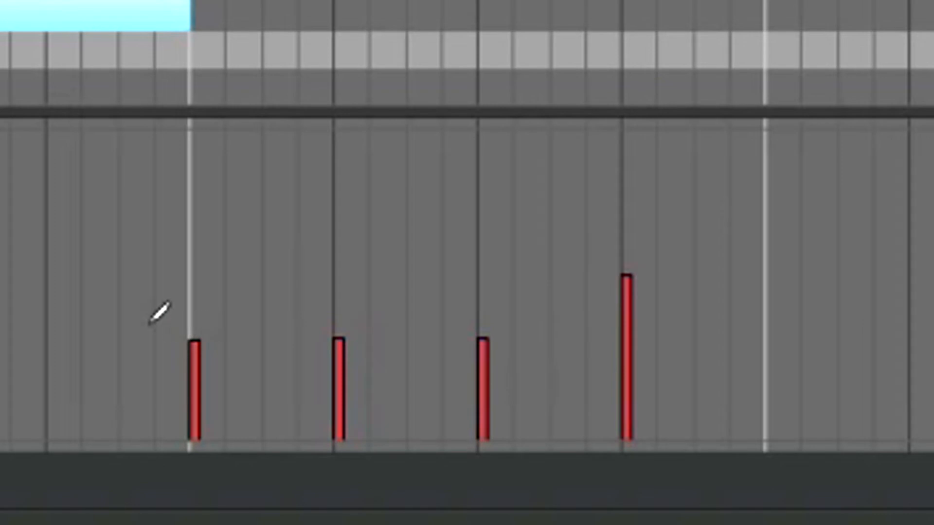
{"action": "mouse_move", "coordinate": [195, 174]}
{"action": "left_mouse_down"}
{"action": "mouse_move", "coordinate": [240, 148]}
{"action": "mouse_move", "coordinate": [348, 368]}
{"action": "mouse_move", "coordinate": [334, 380]}
{"action": "mouse_move", "coordinate": [344, 392]}
{"action": "mouse_move", "coordinate": [510, 168]}
{"action": "mouse_move", "coordinate": [523, 168]}
{"action": "mouse_move", "coordinate": [569, 211]}
{"action": "mouse_move", "coordinate": [699, 207]}
{"action": "mouse_move", "coordinate": [328, 367]}
{"action": "mouse_move", "coordinate": [299, 369]}
{"action": "mouse_move", "coordinate": [149, 210]}
{"action": "mouse_move", "coordinate": [88, 176]}
{"action": "mouse_move", "coordinate": [305, 380]}
{"action": "mouse_move", "coordinate": [477, 389]}
{"action": "mouse_move", "coordinate": [751, 206]}
{"action": "mouse_move", "coordinate": [705, 158]}
{"action": "mouse_move", "coordinate": [294, 285]}
{"action": "mouse_move", "coordinate": [29, 352]}
{"action": "mouse_move", "coordinate": [68, 267]}
{"action": "left_mouse_up"}
{"action": "mouse_move", "coordinate": [246, 167]}
{"action": "left_mouse_down"}
{"action": "mouse_move", "coordinate": [594, 267]}
{"action": "mouse_move", "coordinate": [844, 359]}
{"action": "mouse_move", "coordinate": [827, 351]}
{"action": "left_mouse_up"}
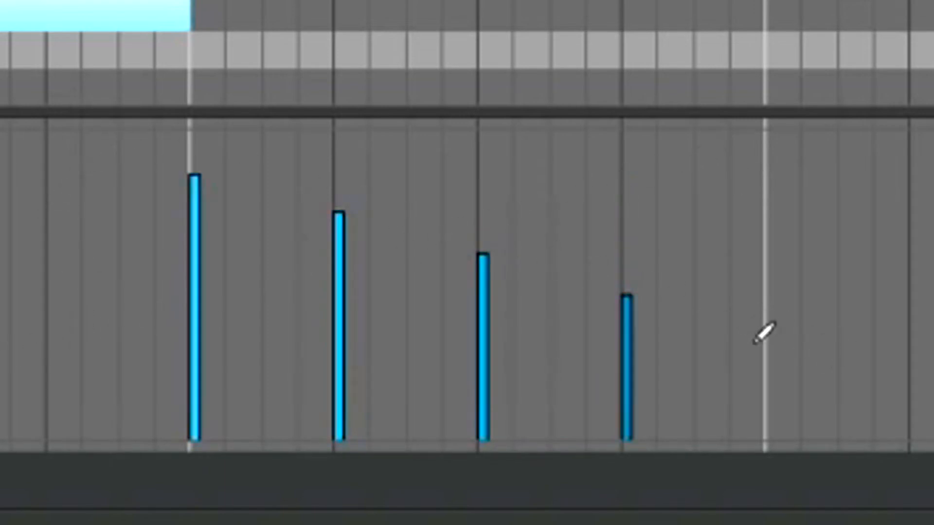
- Try raising the last G5 note's velocity and reshaping the velocities of the four G5 notes
{"action": "mouse_move", "coordinate": [623, 295]}
{"action": "left_mouse_down"}
{"action": "mouse_move", "coordinate": [610, 159]}
{"action": "mouse_move", "coordinate": [638, 358]}
{"action": "mouse_move", "coordinate": [632, 385]}
{"action": "mouse_move", "coordinate": [616, 284]}
{"action": "mouse_move", "coordinate": [623, 292]}
{"action": "mouse_move", "coordinate": [623, 267]}
{"action": "left_mouse_up"}
{"action": "mouse_move", "coordinate": [647, 184]}
{"action": "left_mouse_down"}
{"action": "mouse_move", "coordinate": [457, 184]}
{"action": "mouse_move", "coordinate": [287, 162]}
{"action": "mouse_move", "coordinate": [196, 182]}
{"action": "mouse_move", "coordinate": [171, 200]}
{"action": "mouse_move", "coordinate": [655, 197]}
{"action": "left_mouse_up"}
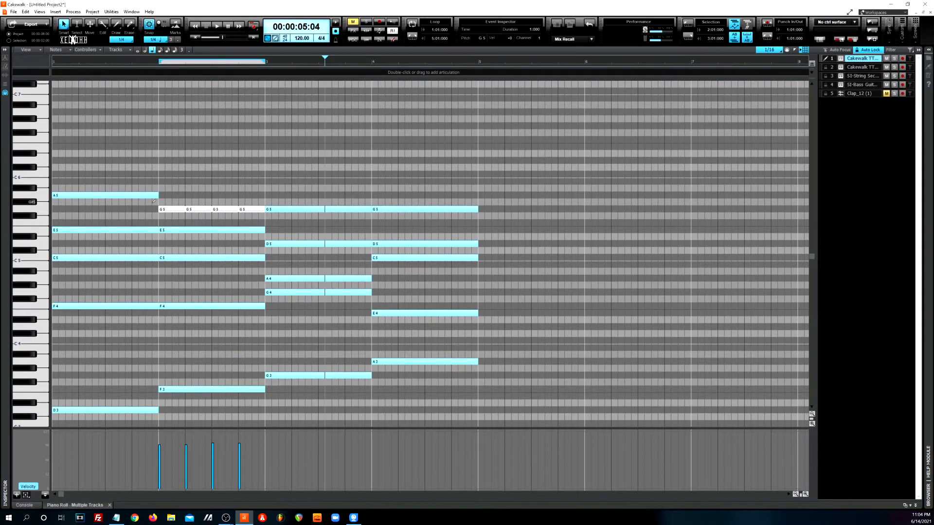
- Duplicate the A5 note in measure 1 three times into measures 2 to 4, and delete the three copies
{"action": "left_click", "coordinate": [144, 197]}
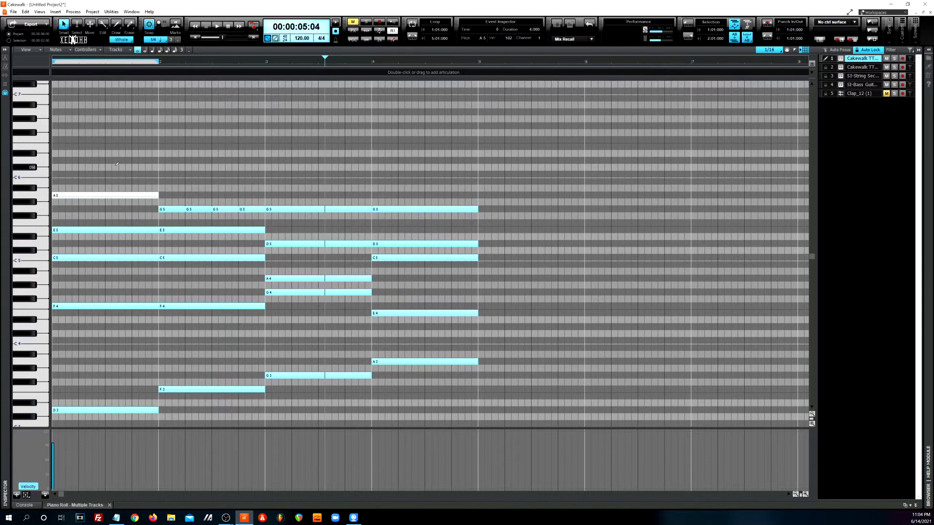
{"action": "key", "text": "ctrl+d"}
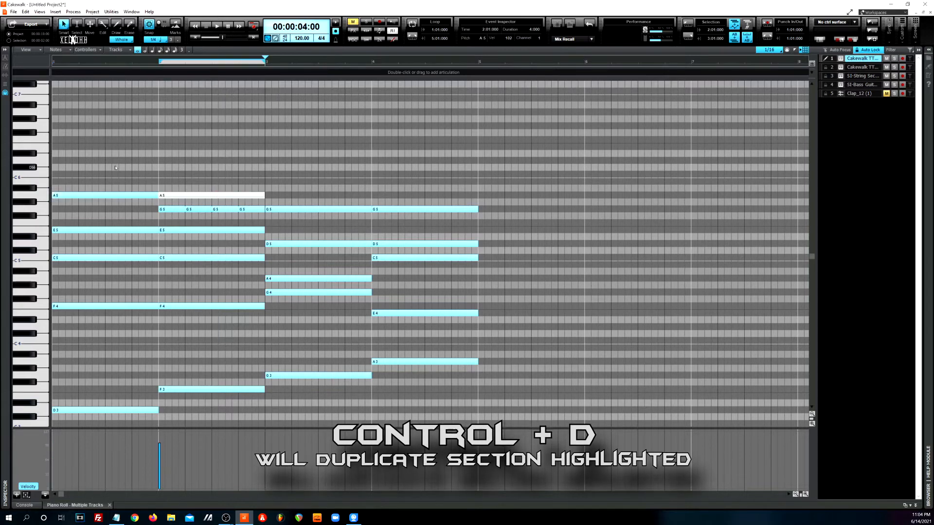
{"action": "key", "text": "ctrl+d"}
{"action": "key", "text": "ctrl+d"}
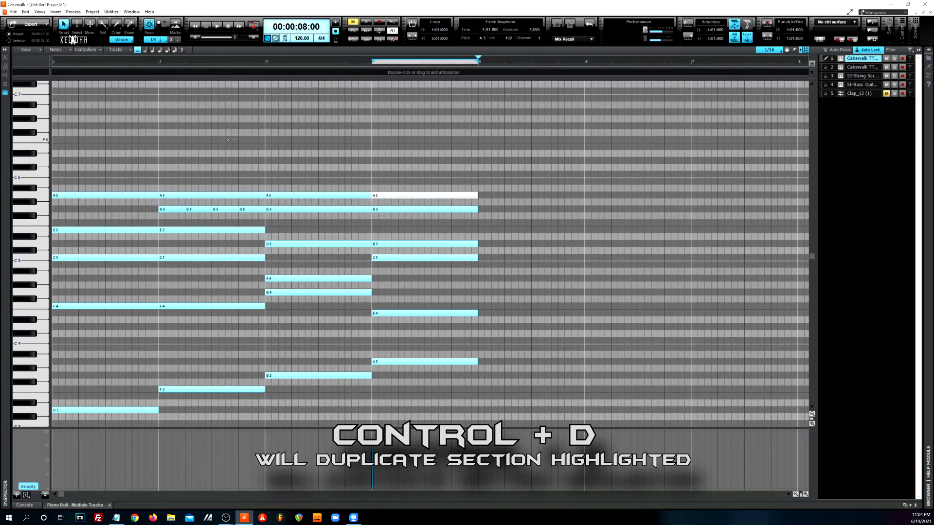
{"action": "left_click_drag", "start_coordinate": [483, 202], "coordinate": [211, 165]}
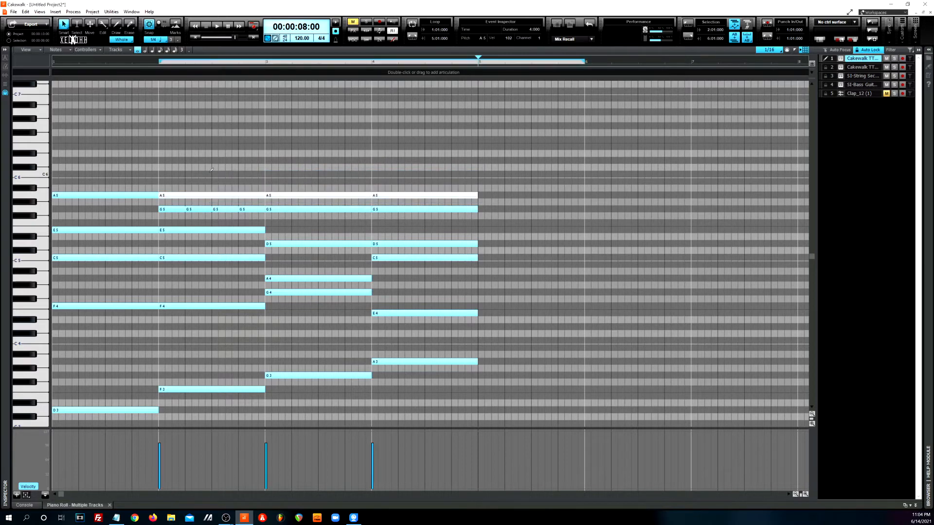
{"action": "key", "text": "Delete"}
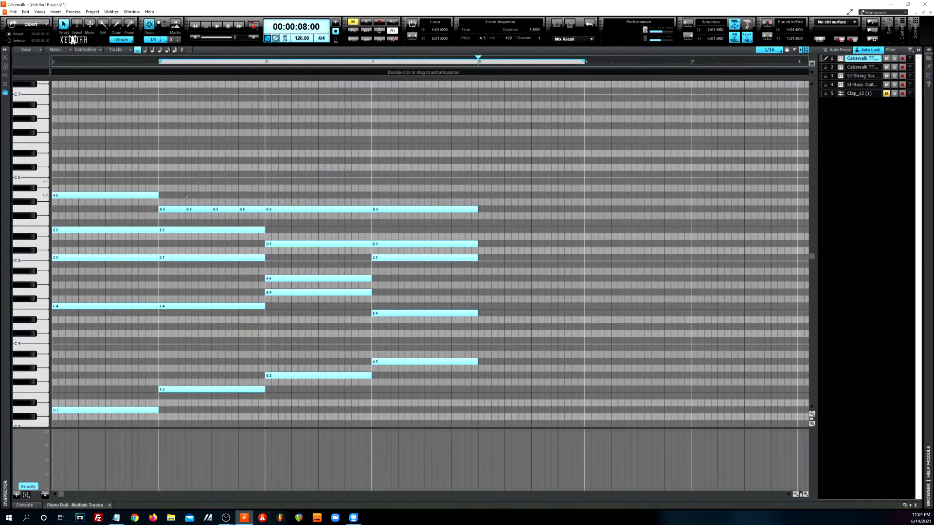
- Paste a copy of the top A5 and G5 melody notes from measures 1 to 4 at measure 5, and undo the paste
{"action": "left_click_drag", "start_coordinate": [463, 217], "coordinate": [97, 177]}
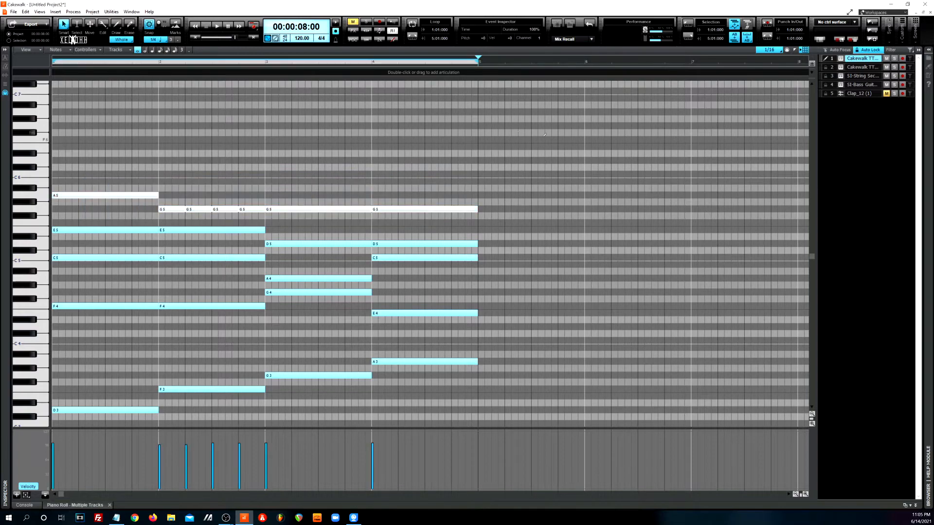
{"action": "key", "text": "ctrl+v"}
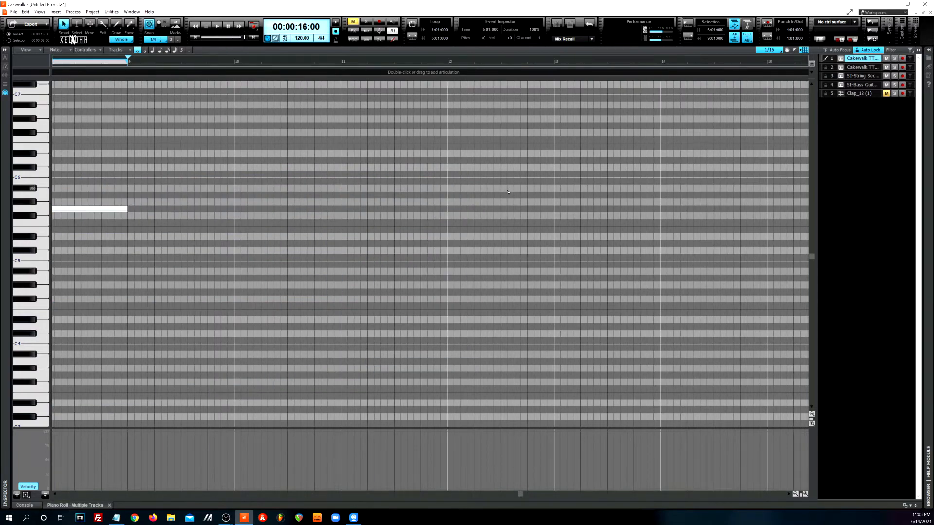
{"action": "left_click_drag", "start_coordinate": [519, 494], "coordinate": [9, 482]}
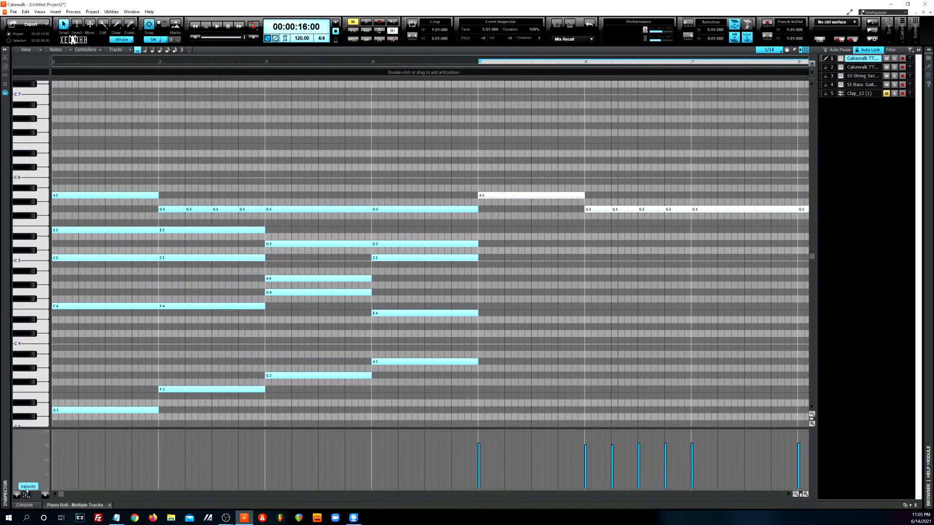
{"action": "key", "text": "ctrl+z"}
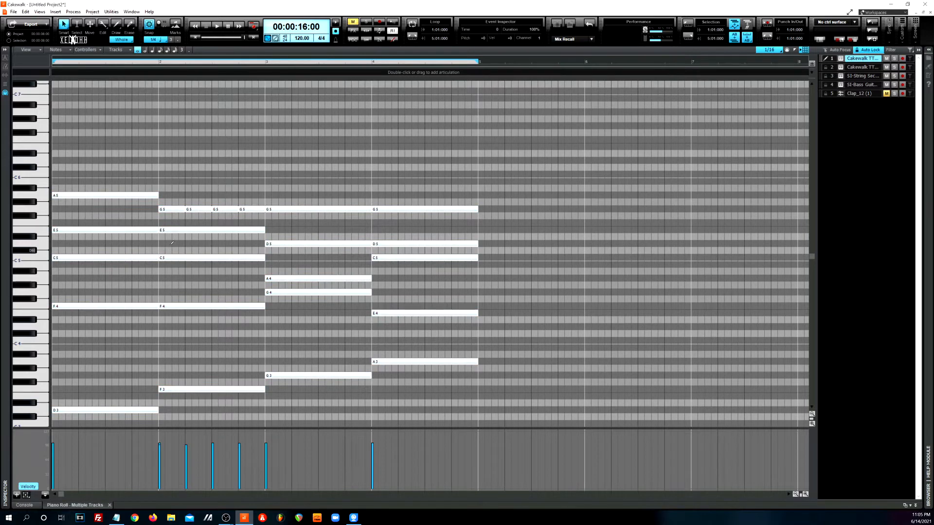
- Select all the notes in measures 1 to 4 and delete them
{"action": "left_click", "coordinate": [137, 400]}
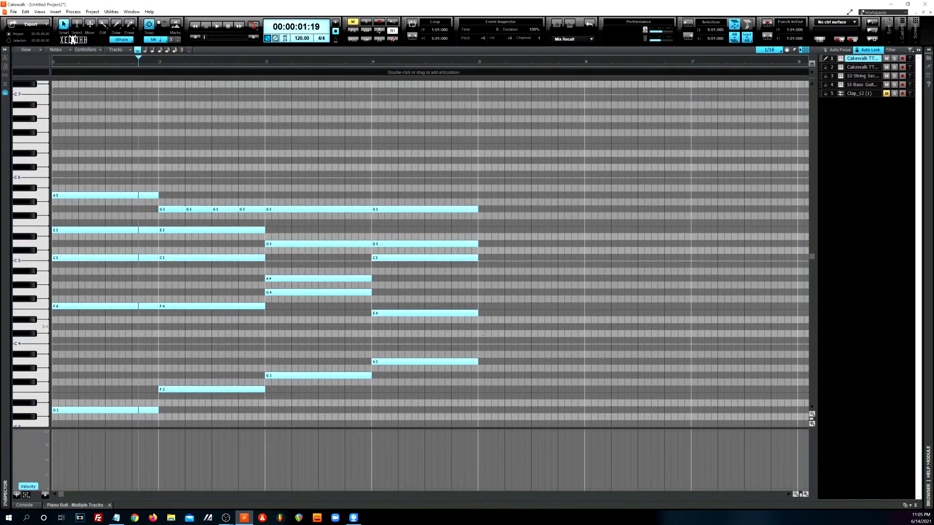
{"action": "left_click_drag", "start_coordinate": [474, 416], "coordinate": [53, 171]}
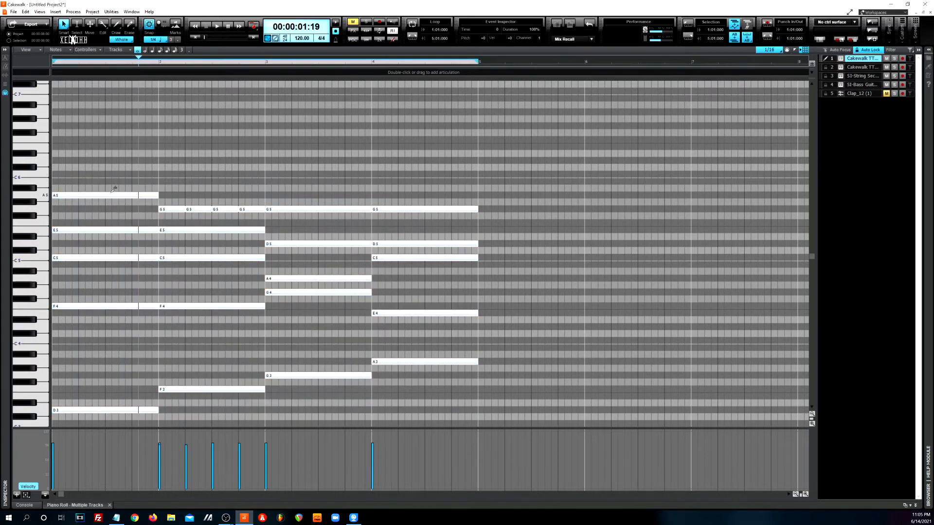
{"action": "key", "text": "Delete"}
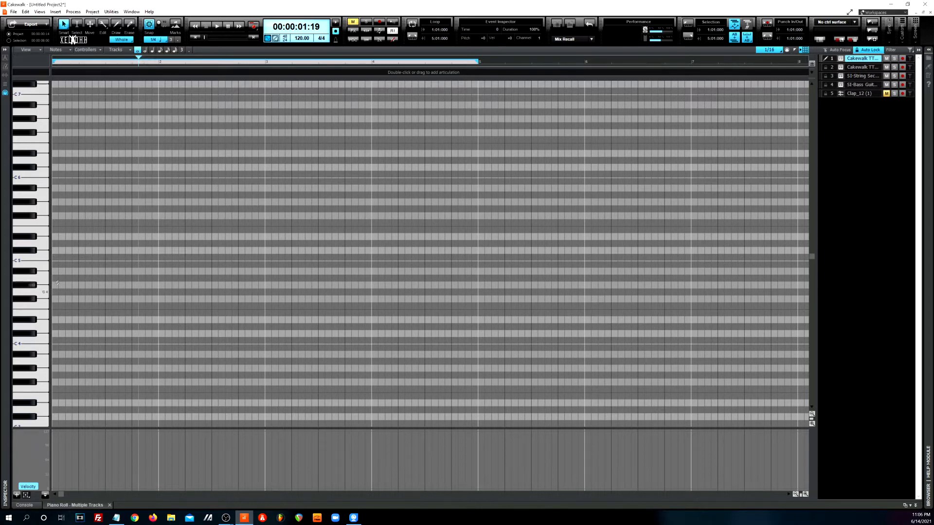
- Draw a C minor chord of whole notes C5, Eb5 and G5 at the start of measure 1 and play it
{"action": "left_click", "coordinate": [54, 255]}
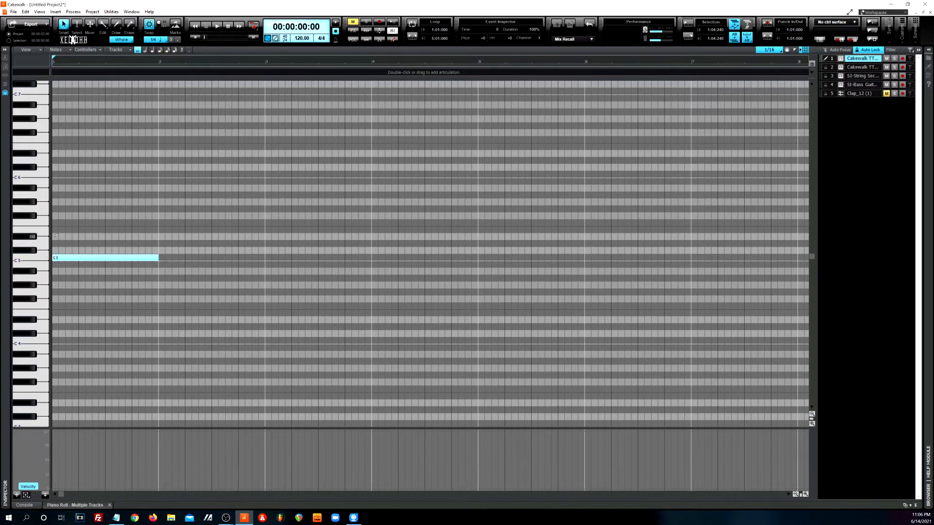
{"action": "left_click", "coordinate": [62, 237]}
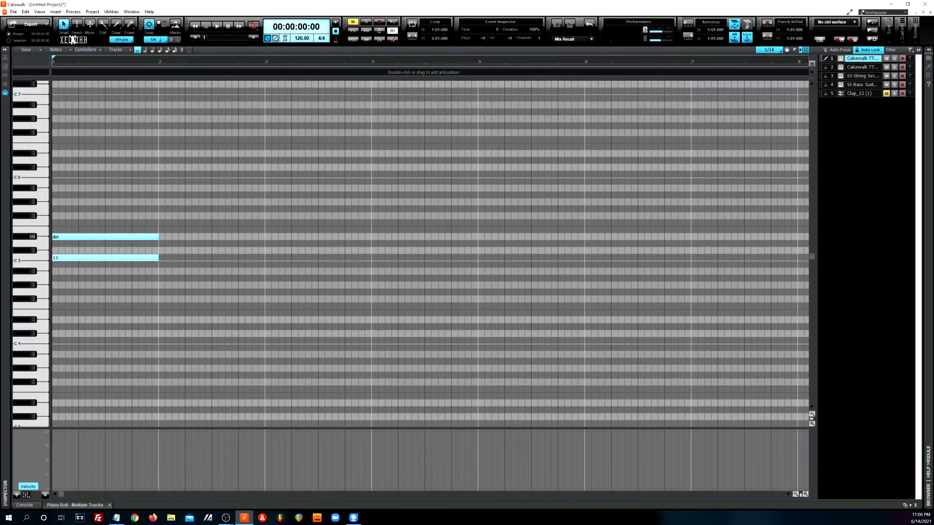
{"action": "left_click", "coordinate": [55, 209]}
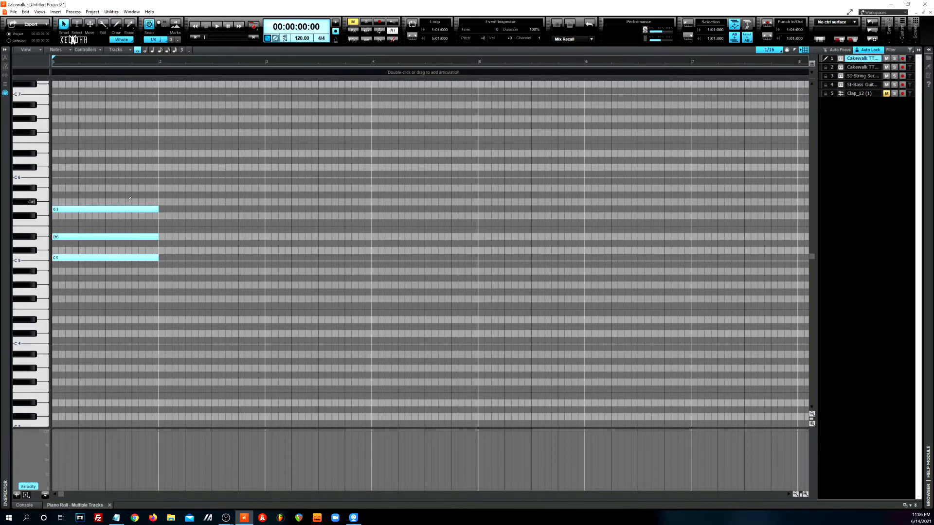
{"action": "key", "text": "space"}
- Raise the chord's middle note to E5 to audition the major chord, and return it to Eb5
{"action": "left_click_drag", "start_coordinate": [85, 237], "coordinate": [85, 232]}
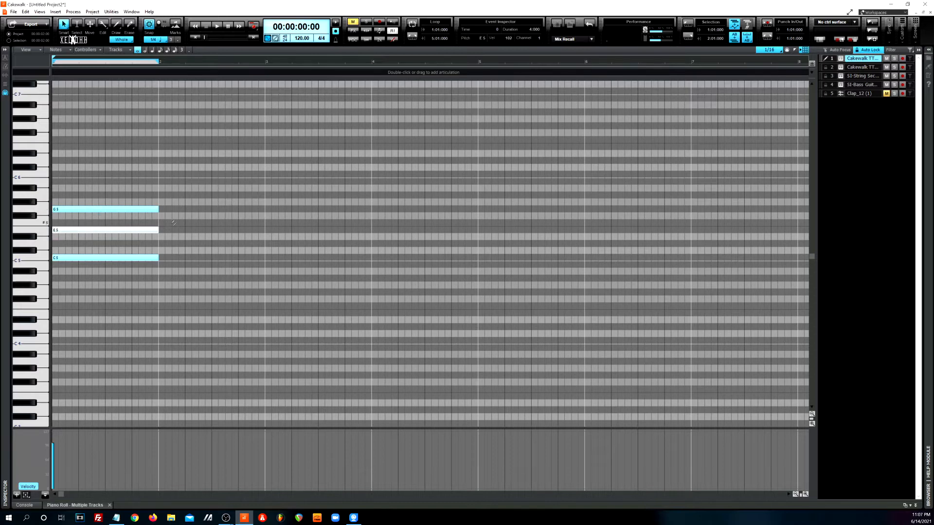
{"action": "key", "text": "space"}
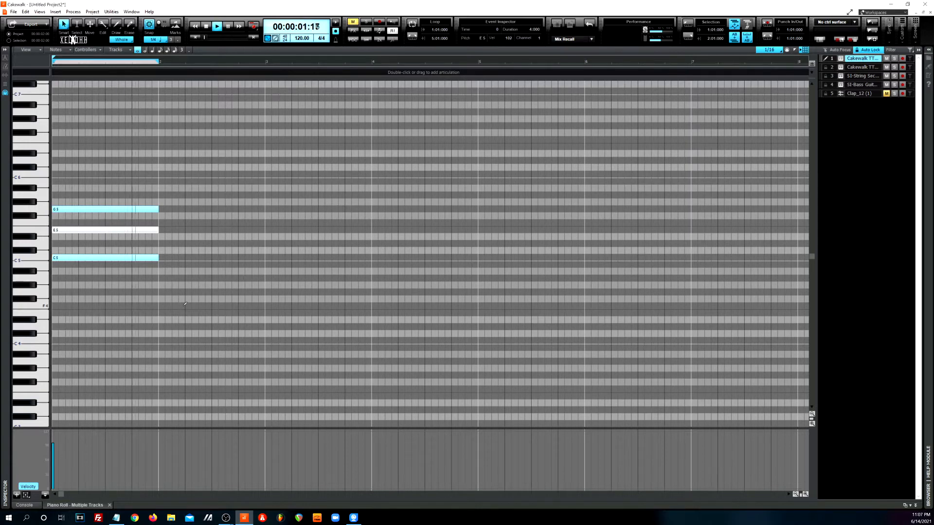
{"action": "key", "text": "space"}
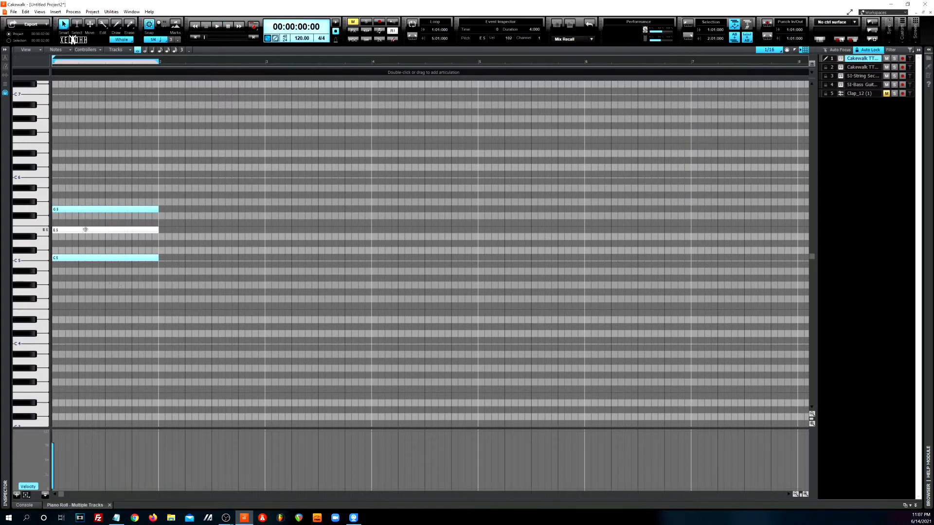
{"action": "left_click_drag", "start_coordinate": [86, 231], "coordinate": [85, 237]}
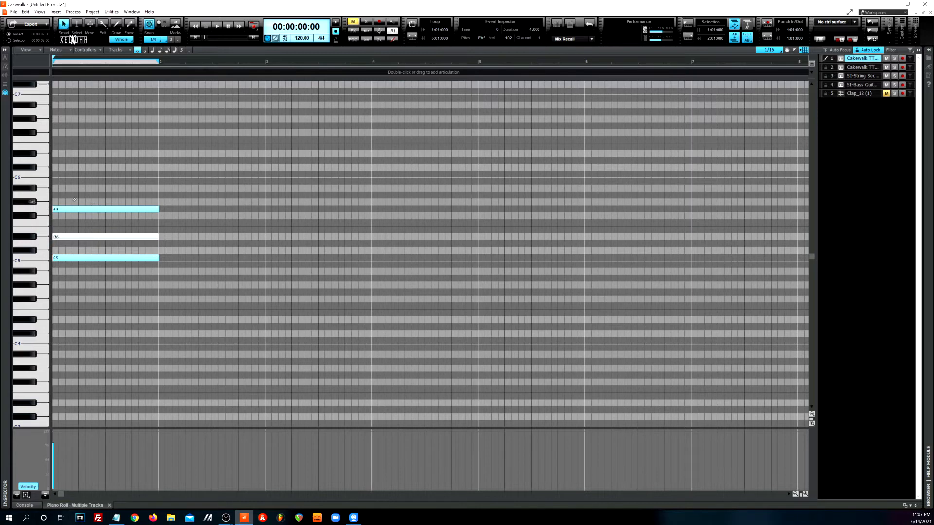
- Try extending the C minor chord with whole notes Bb5 and D6, and delete those two notes
{"action": "left_click", "coordinate": [55, 188]}
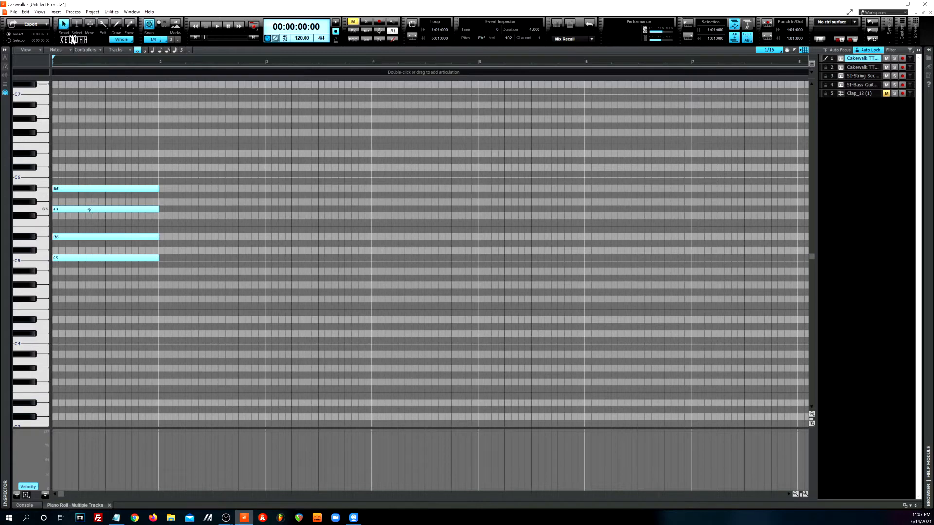
{"action": "left_click", "coordinate": [57, 160]}
{"action": "key", "text": "space"}
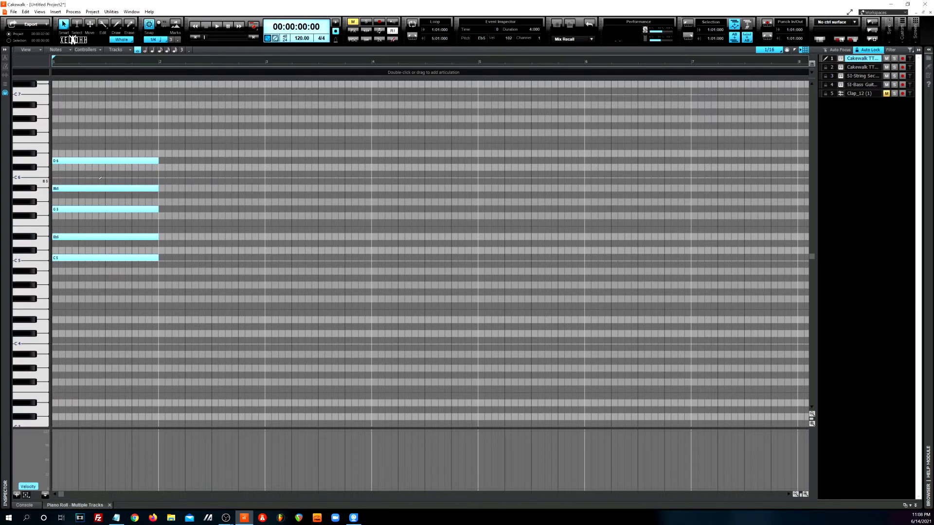
{"action": "left_click_drag", "start_coordinate": [106, 195], "coordinate": [106, 151]}
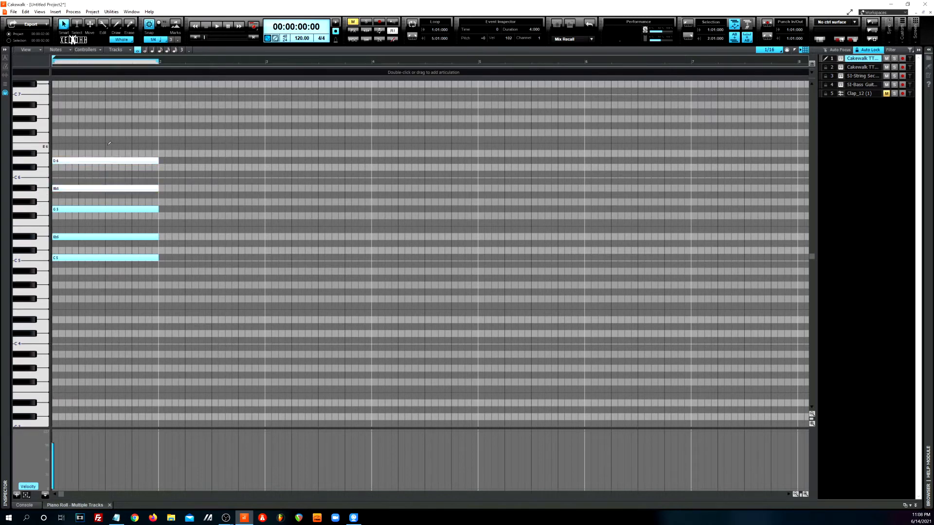
{"action": "key", "text": "Delete"}
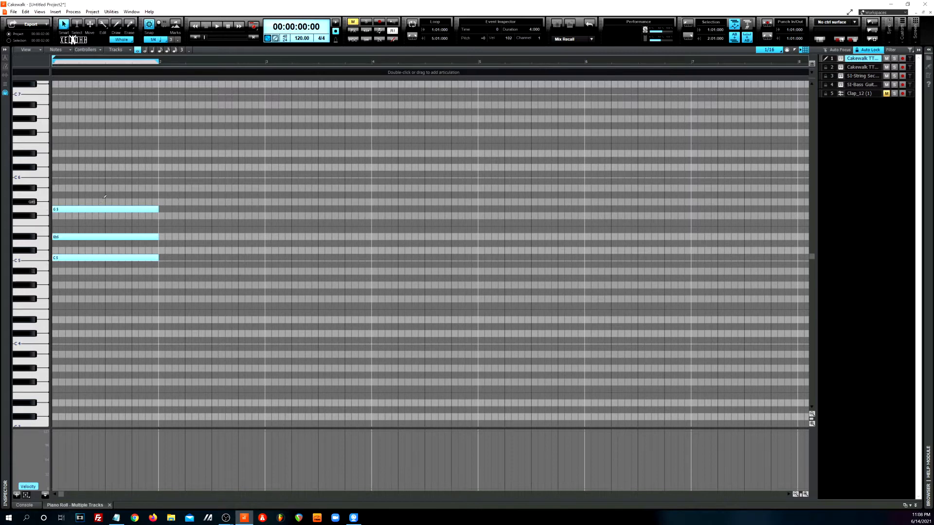
- Select the three chord notes in measure 1 and duplicate them three times to fill measures 2 to 4
{"action": "left_click", "coordinate": [121, 213]}
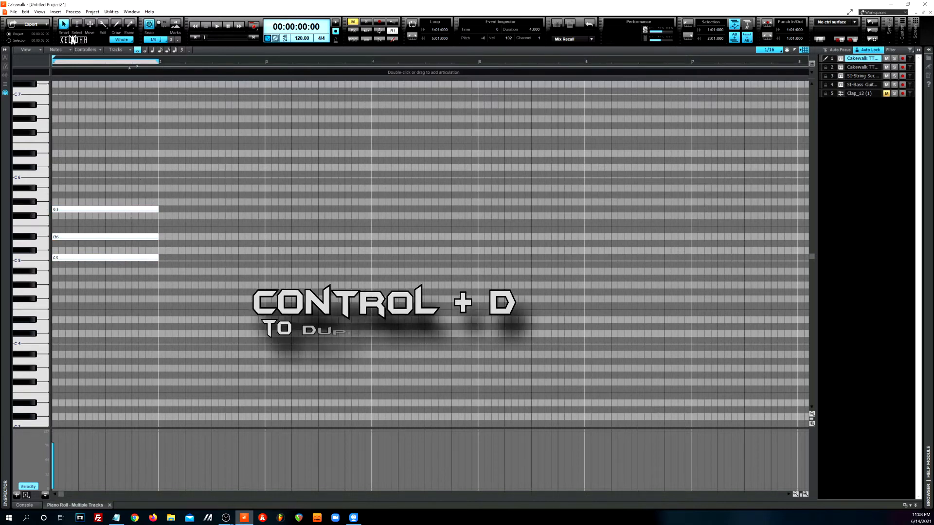
{"action": "key", "text": "ctrl+d"}
{"action": "key", "text": "ctrl+d"}
{"action": "key", "text": "ctrl+d"}
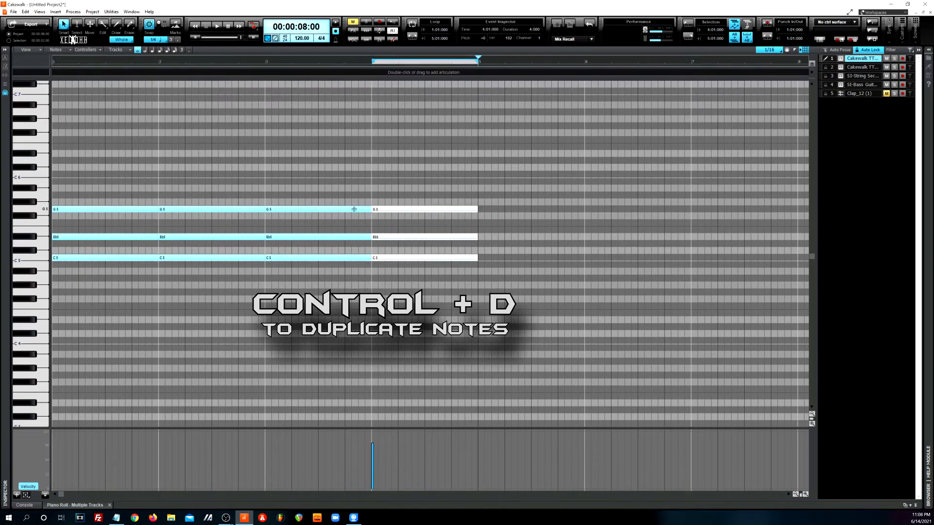
- Select all four Eb5 notes, trim one beat from both the start and end of each, and play from the beginning
{"action": "left_click", "coordinate": [32, 238]}
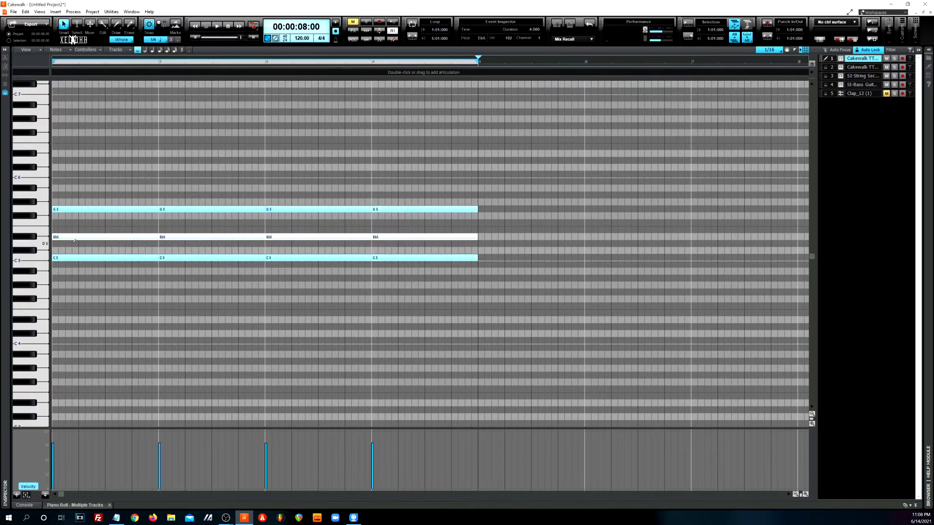
{"action": "left_click_drag", "start_coordinate": [55, 237], "coordinate": [79, 241]}
{"action": "left_click_drag", "start_coordinate": [157, 237], "coordinate": [132, 237]}
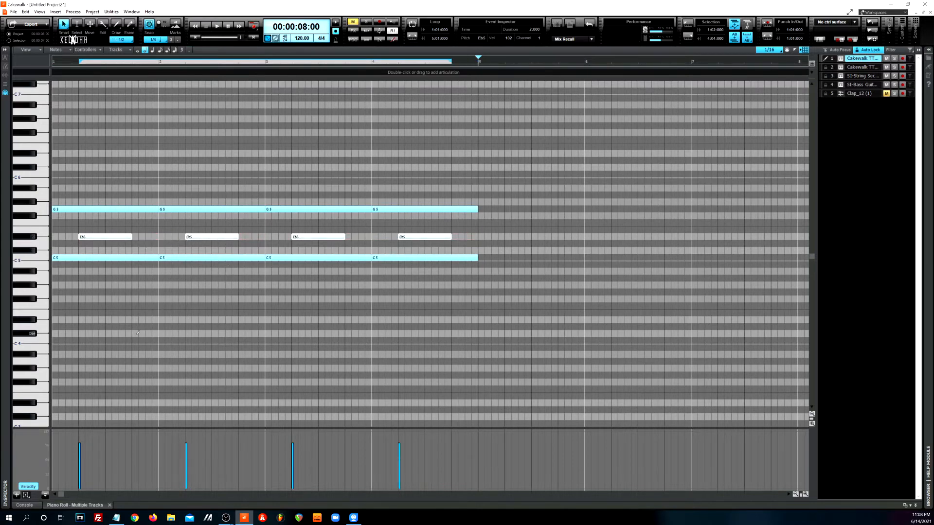
{"action": "key", "text": "w"}
{"action": "key", "text": "space"}
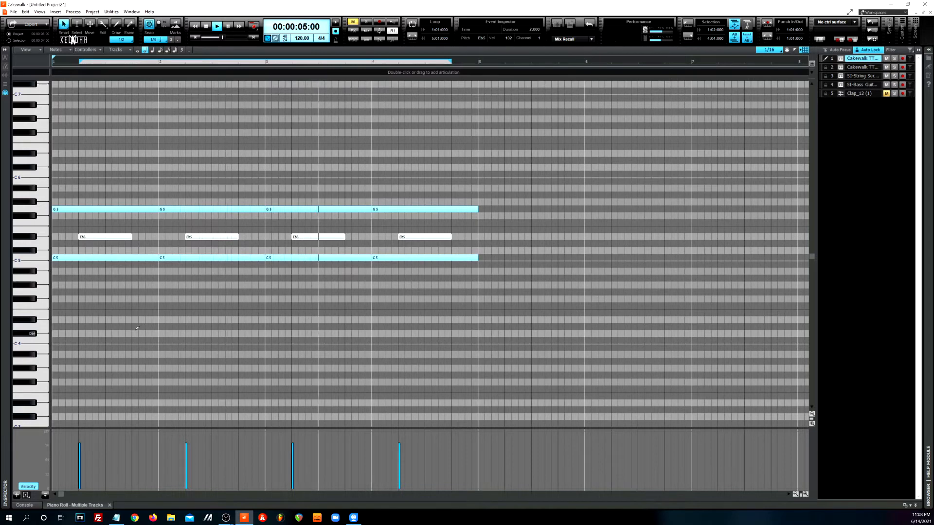
{"action": "key", "text": "space"}
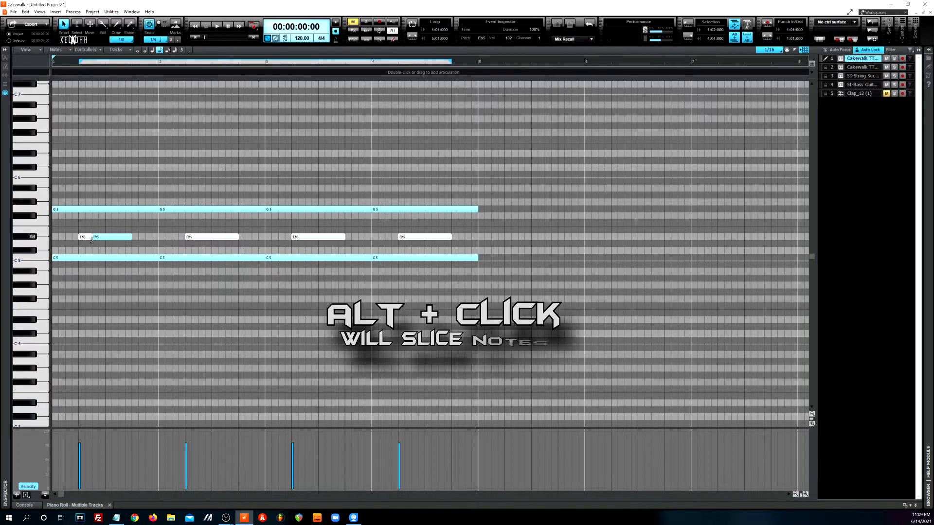
- Slice each of the four Eb5 half notes in measures 1 to 4 into four eighth notes and play the result
{"action": "left_click", "coordinate": [92, 239], "text": "alt"}
{"action": "left_click", "coordinate": [105, 238], "text": "alt"}
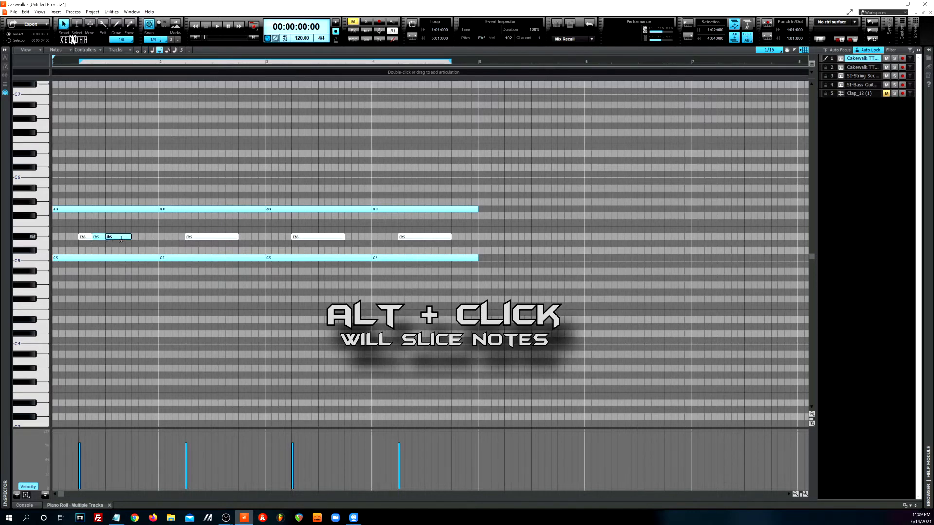
{"action": "left_click", "coordinate": [119, 238], "text": "alt"}
{"action": "left_click", "coordinate": [198, 239], "text": "alt"}
{"action": "left_click", "coordinate": [212, 239], "text": "alt"}
{"action": "left_click", "coordinate": [225, 238], "text": "alt"}
{"action": "left_click", "coordinate": [305, 239], "text": "alt"}
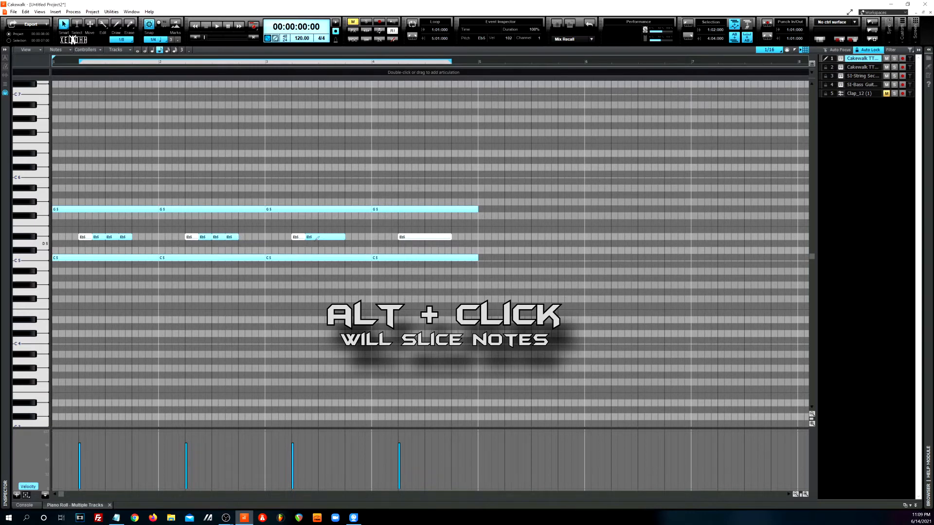
{"action": "left_click", "coordinate": [318, 239], "text": "alt"}
{"action": "left_click", "coordinate": [332, 238], "text": "alt"}
{"action": "left_click", "coordinate": [412, 238], "text": "alt"}
{"action": "left_click", "coordinate": [424, 238], "text": "alt"}
{"action": "left_click", "coordinate": [438, 238], "text": "alt"}
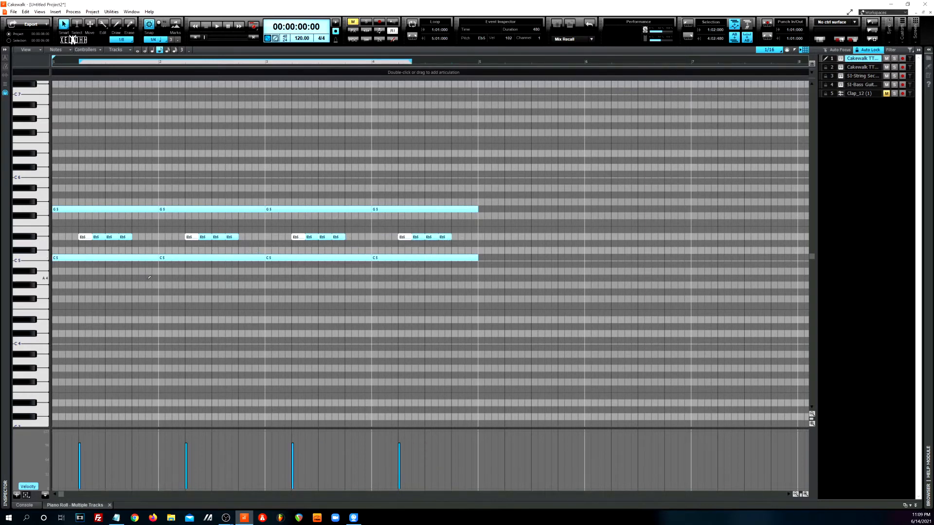
{"action": "key", "text": "space"}
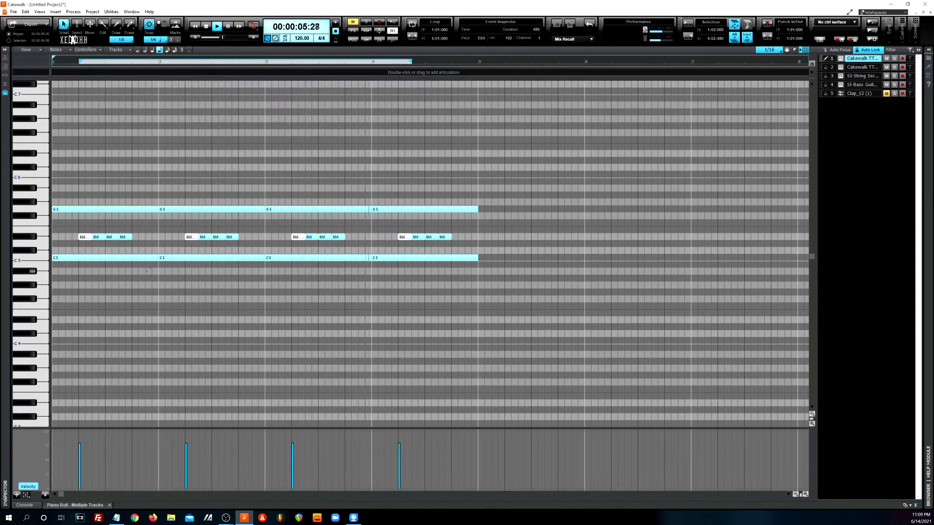
{"action": "key", "text": "space"}
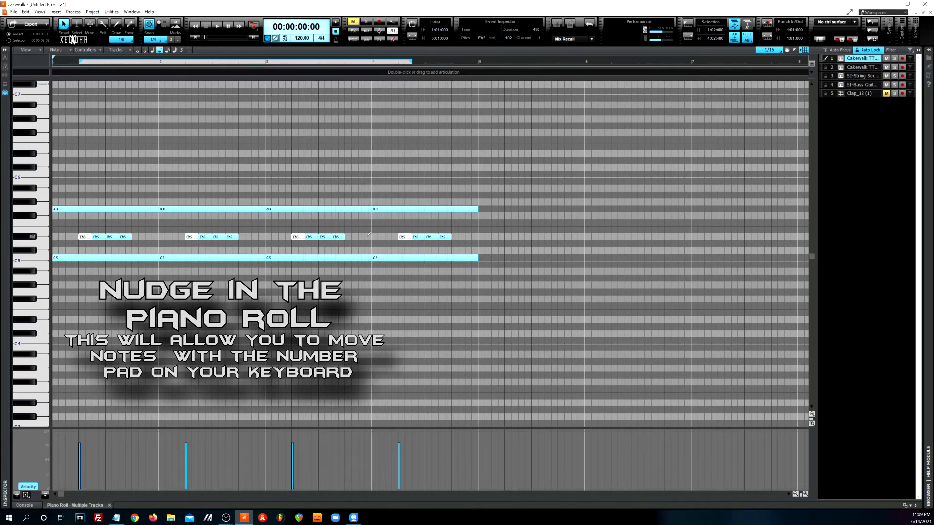
- Select all chord notes in measure 4 and transpose them up five semitones
{"action": "left_click_drag", "start_coordinate": [378, 272], "coordinate": [478, 190]}
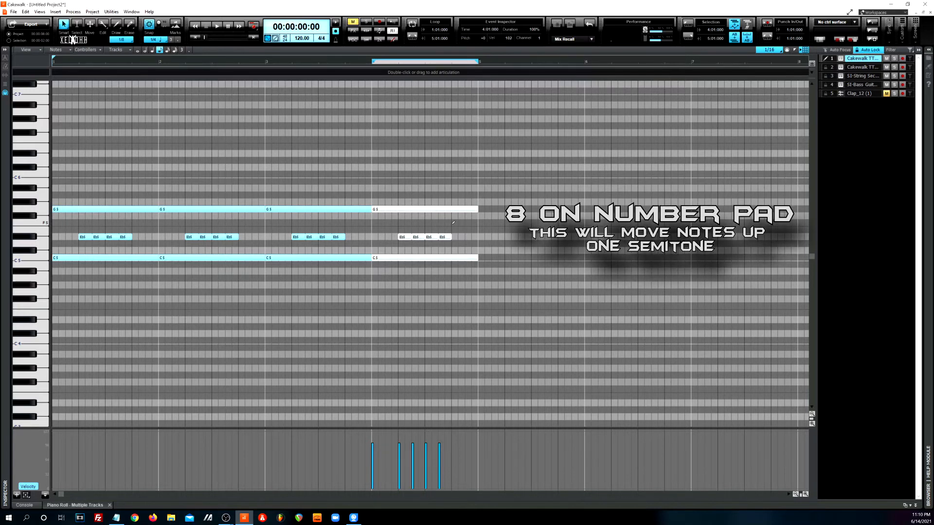
{"action": "key", "text": "KP_8"}
{"action": "key", "text": "KP_8"}
{"action": "key", "text": "KP_8"}
{"action": "key", "text": "KP_8"}
{"action": "key", "text": "KP_8"}
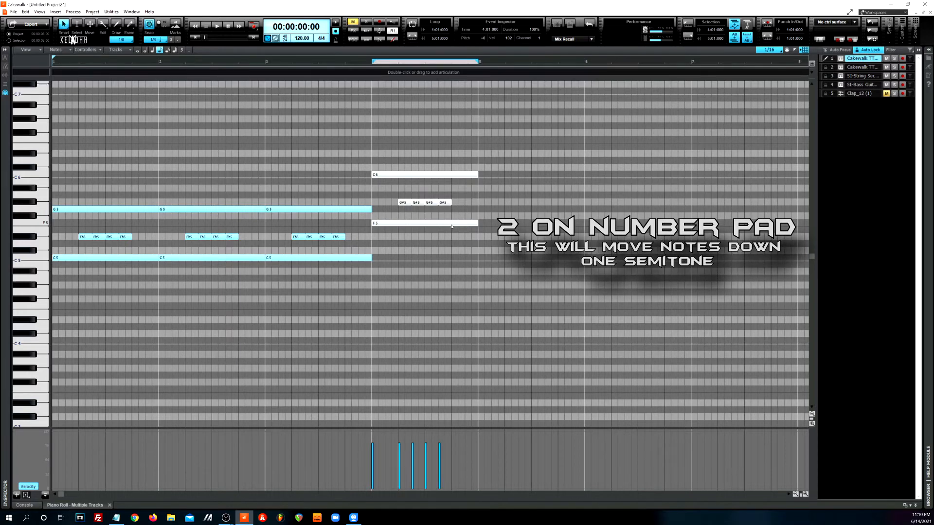
- Transpose the selected measure 4 notes down ten semitones
{"action": "key", "text": "KP_2"}
{"action": "key", "text": "KP_2"}
{"action": "key", "text": "KP_2"}
{"action": "key", "text": "KP_2"}
{"action": "key", "text": "KP_2"}
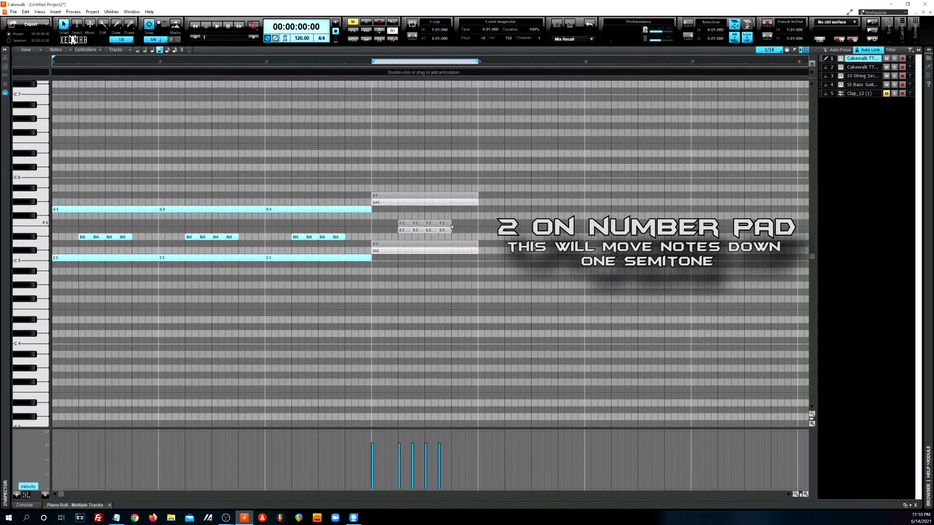
{"action": "key", "text": "KP_2"}
{"action": "key", "text": "KP_2"}
{"action": "key", "text": "KP_2"}
{"action": "key", "text": "KP_2"}
{"action": "key", "text": "KP_2"}
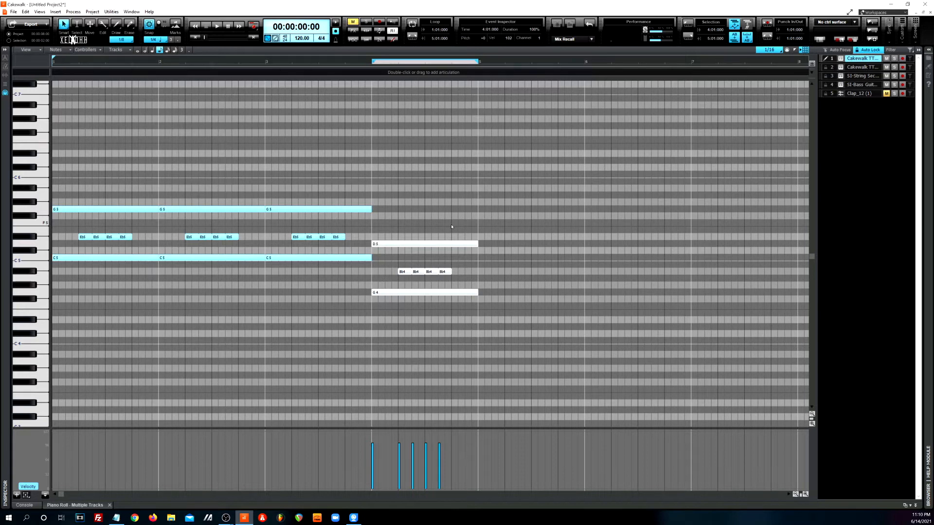
- Transpose the selected measure 4 notes back up five semitones to C5, Eb5 and G5
{"action": "key", "text": "KP_8"}
{"action": "key", "text": "KP_8"}
{"action": "key", "text": "KP_8"}
{"action": "key", "text": "KP_8"}
{"action": "key", "text": "KP_8"}
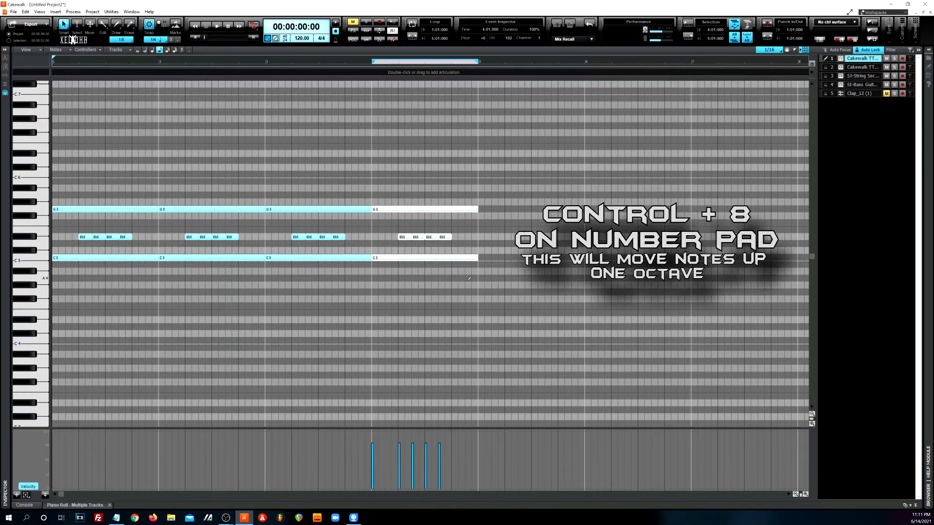
- Try octave shifts on the measure 4 chord: one octave up and back, and one octave down and back
{"action": "key", "text": "ctrl+KP_8"}
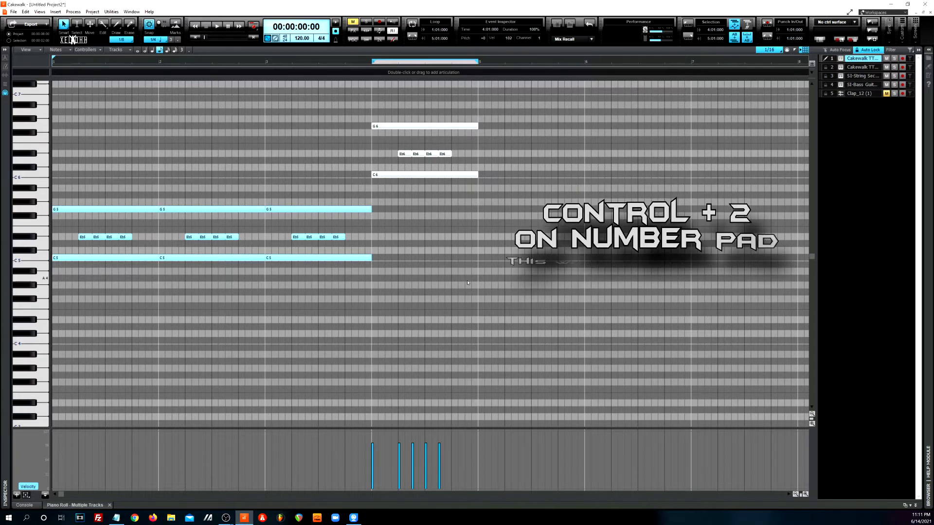
{"action": "key", "text": "ctrl+KP_2"}
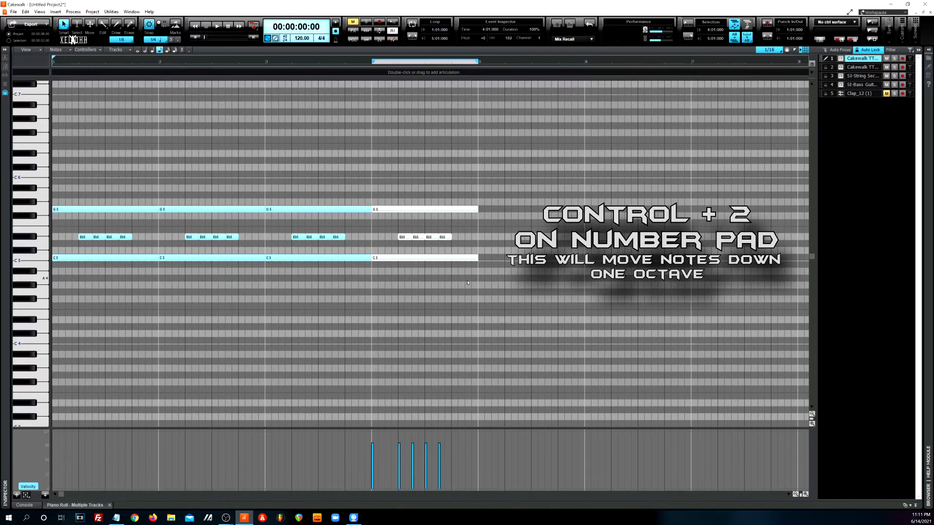
{"action": "key", "text": "ctrl+KP_2"}
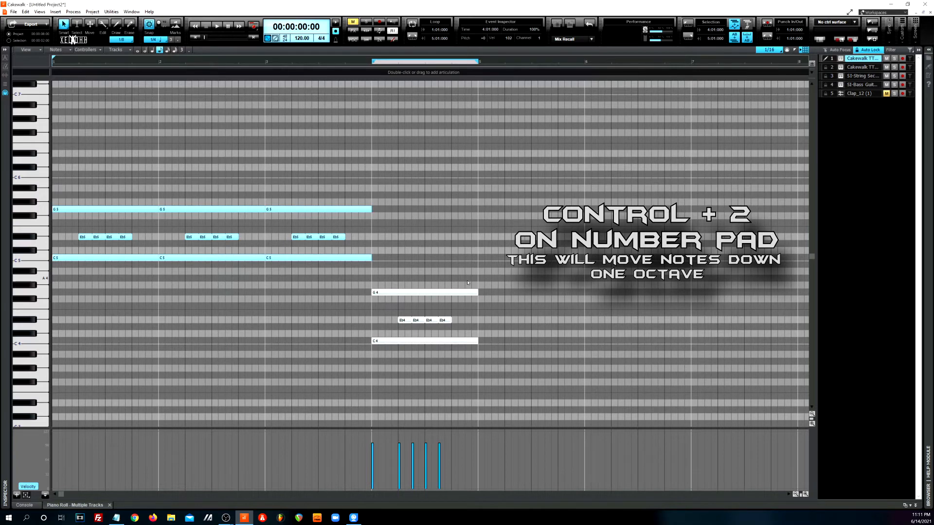
{"action": "key", "text": "ctrl+KP_8"}
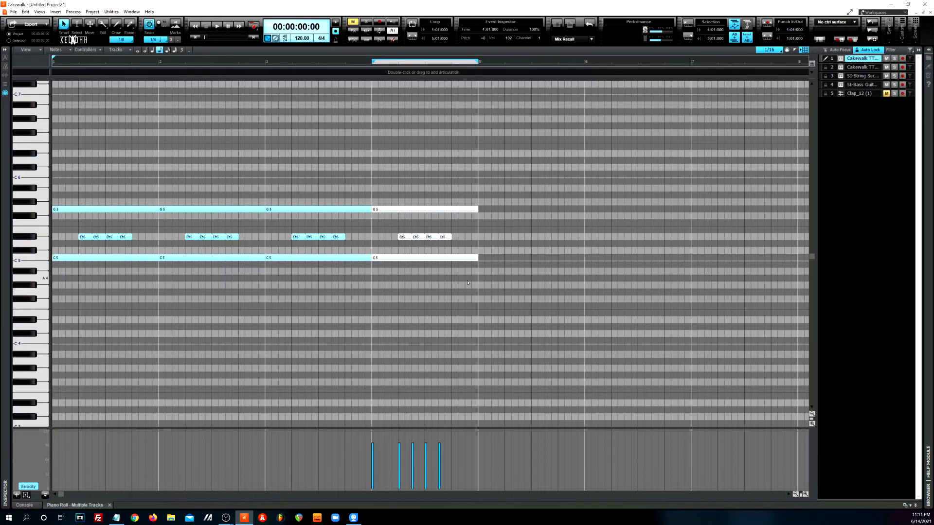
- Transpose the measure 4 chord down five semitones to G4, Bb4 and D5
{"action": "key", "text": "KP_2"}
{"action": "key", "text": "KP_2"}
{"action": "key", "text": "KP_2"}
{"action": "key", "text": "KP_2"}
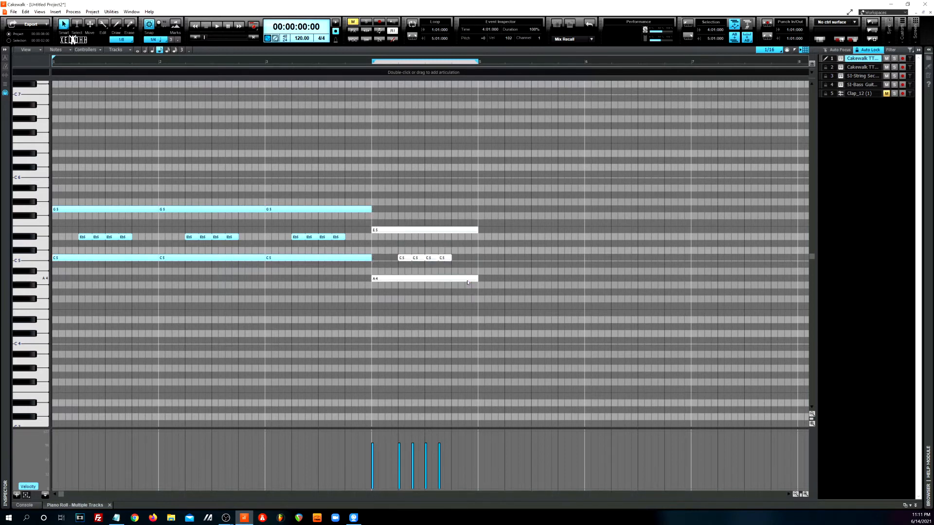
{"action": "key", "text": "KP_2"}
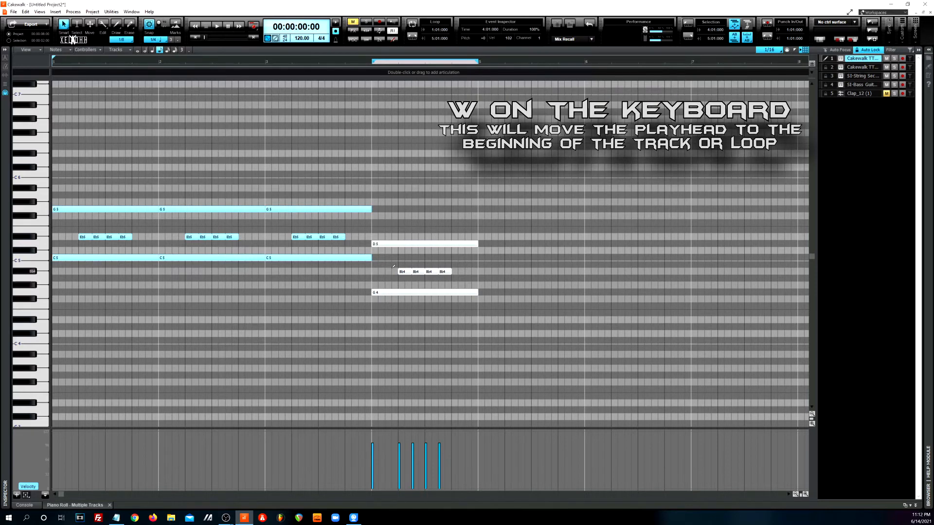
- Set the time selection to measures 1 to 4, turn on looping for that range, and play the progression
{"action": "key", "text": "space"}
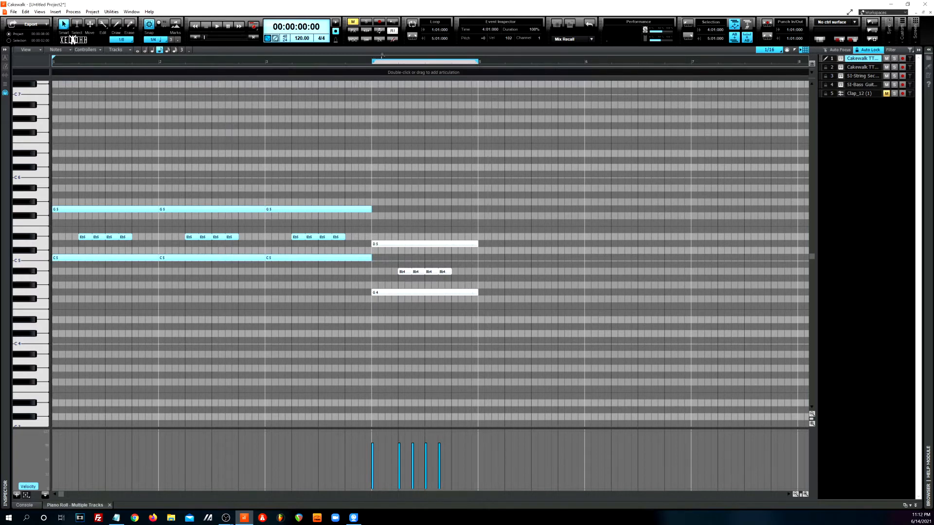
{"action": "left_click_drag", "start_coordinate": [373, 61], "coordinate": [53, 61]}
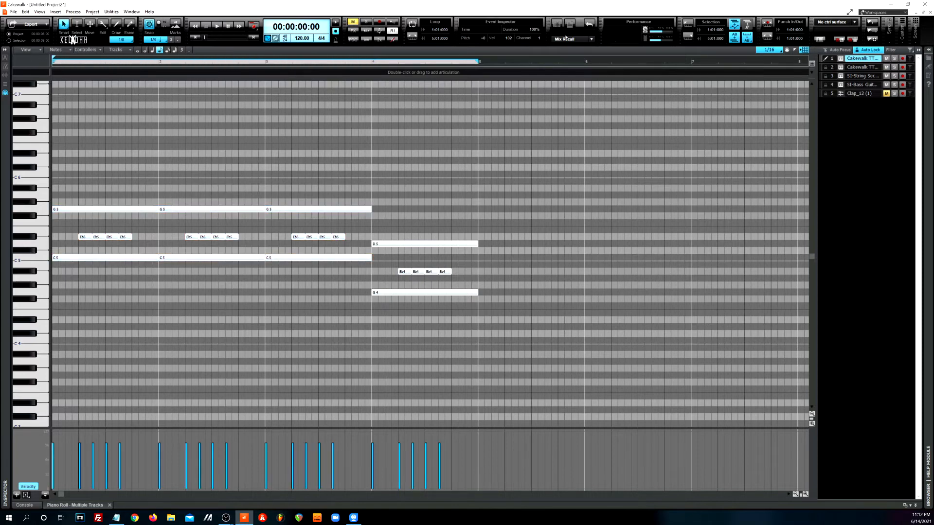
{"action": "left_click", "coordinate": [412, 24]}
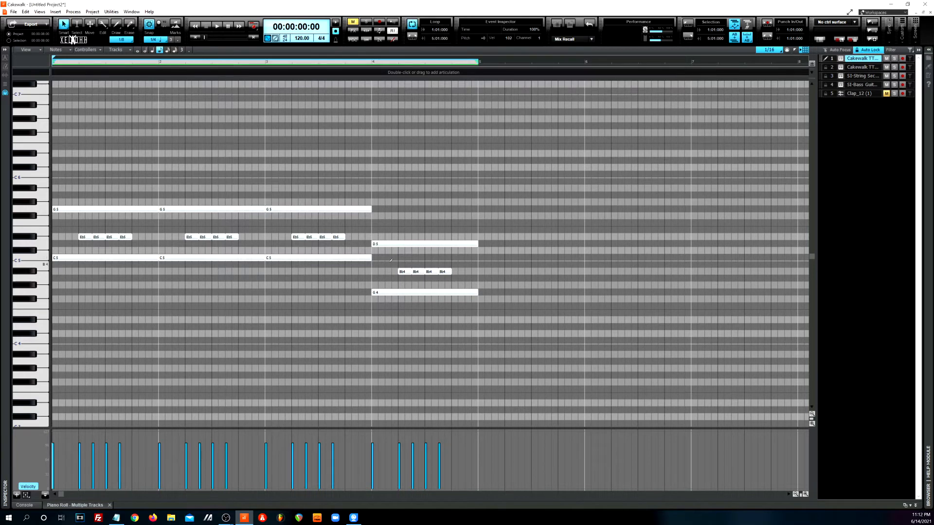
{"action": "key", "text": "space"}
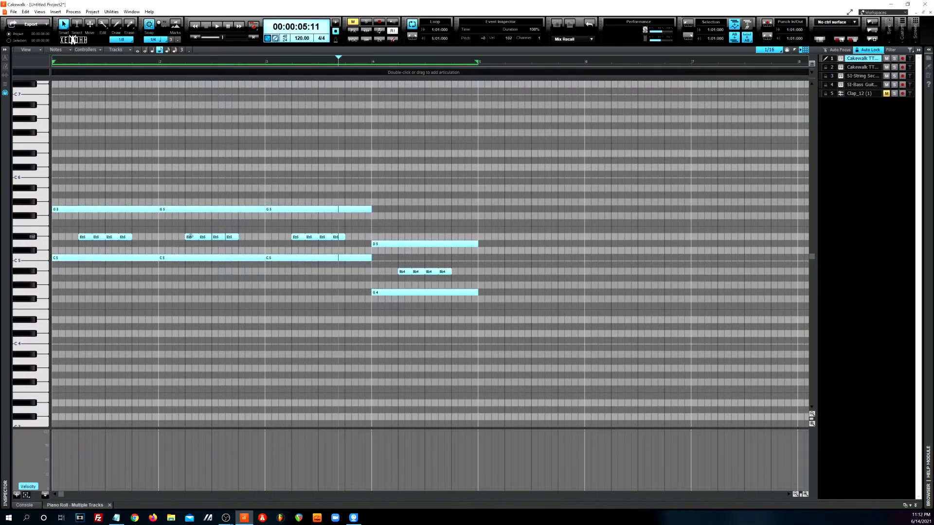
- Select all three G5 notes and nudge them four small steps to the right in time
{"action": "left_click", "coordinate": [40, 209]}
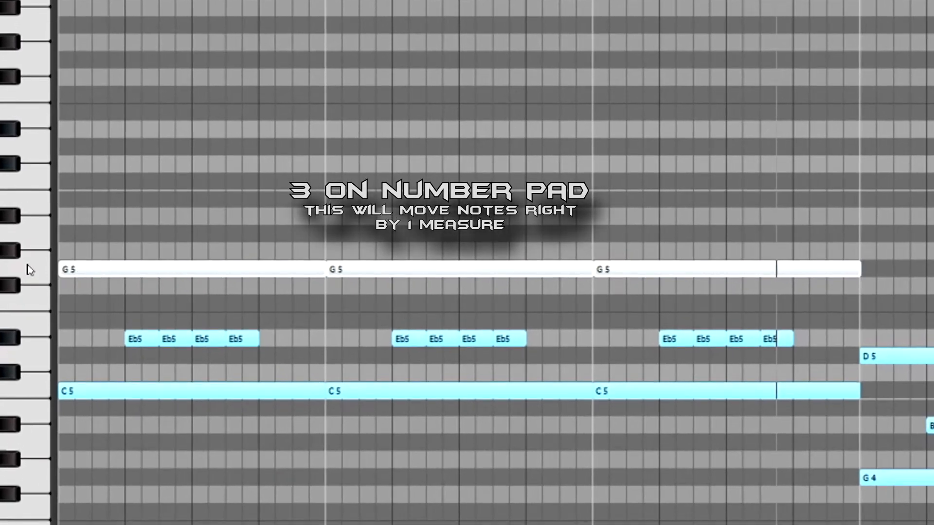
{"action": "key", "text": "KP_3"}
{"action": "key", "text": "KP_3"}
{"action": "key", "text": "KP_3"}
{"action": "key", "text": "KP_3"}
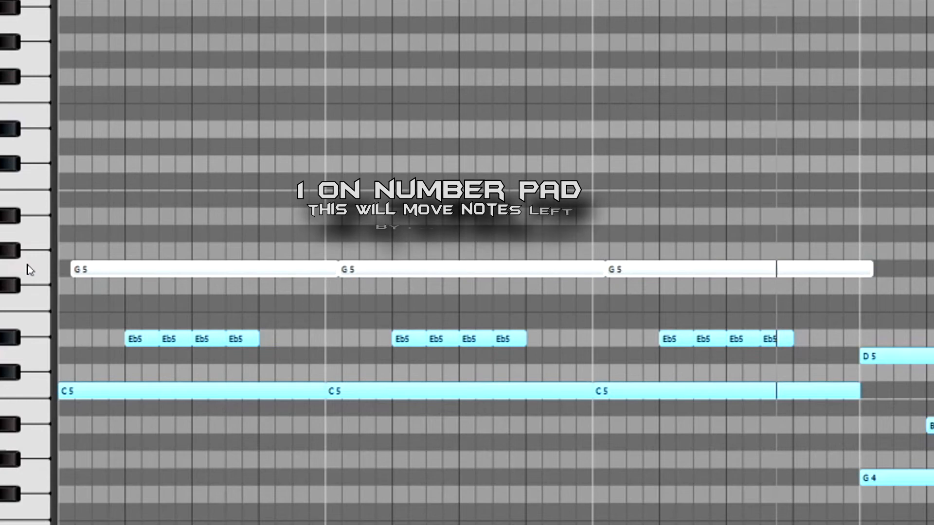
- Nudge the three G5 notes back to the left, close to the start of measure 1
{"action": "key", "text": "KP_1"}
{"action": "key", "text": "KP_1"}
{"action": "key", "text": "KP_1"}
{"action": "key", "text": "KP_1"}
{"action": "key", "text": "KP_1"}
{"action": "key", "text": "KP_1"}
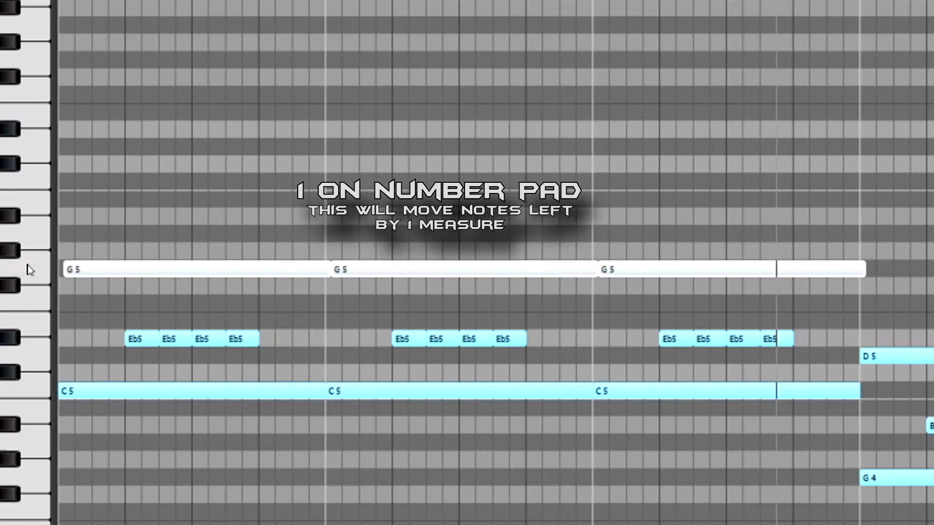
{"action": "key", "text": "KP_1"}
{"action": "key", "text": "KP_1"}
{"action": "key", "text": "KP_1"}
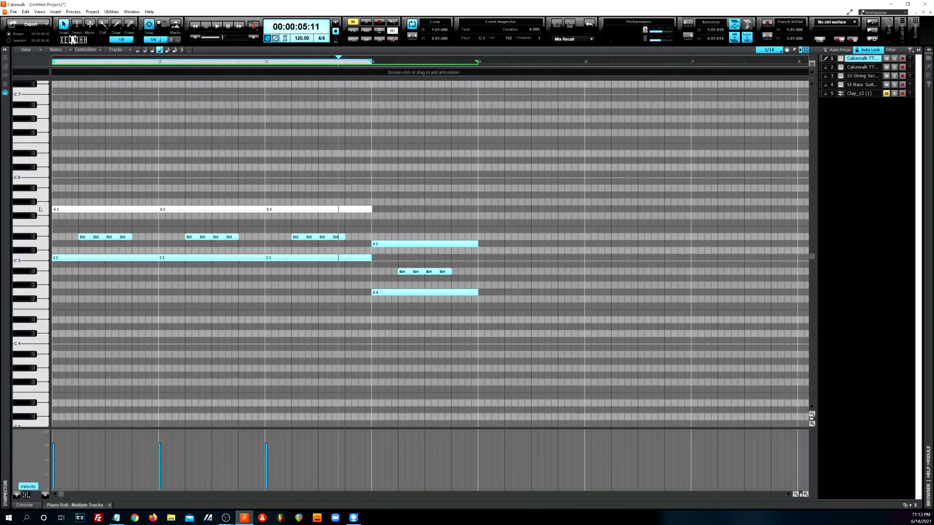
- Examine the available Nudge commands and their settings entry, and clear the note selection
{"action": "left_click", "coordinate": [77, 13]}
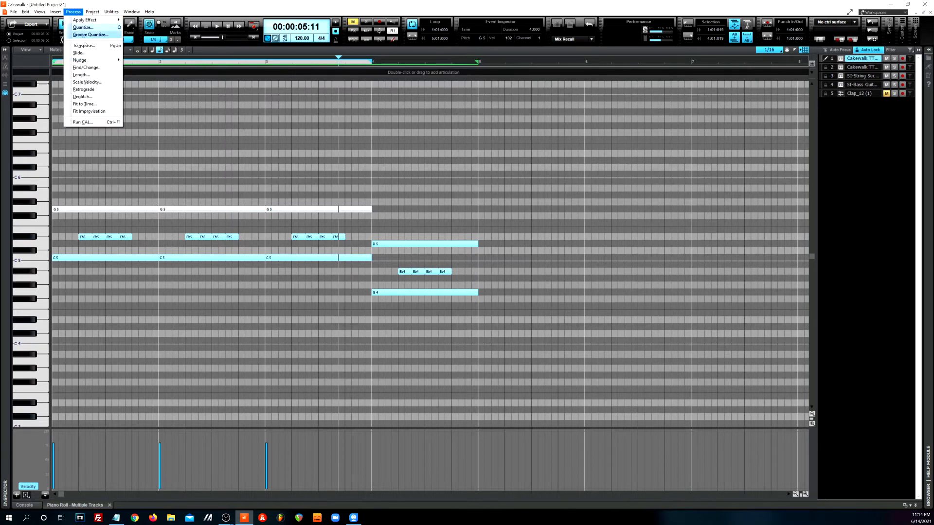
{"action": "mouse_move", "coordinate": [104, 63]}
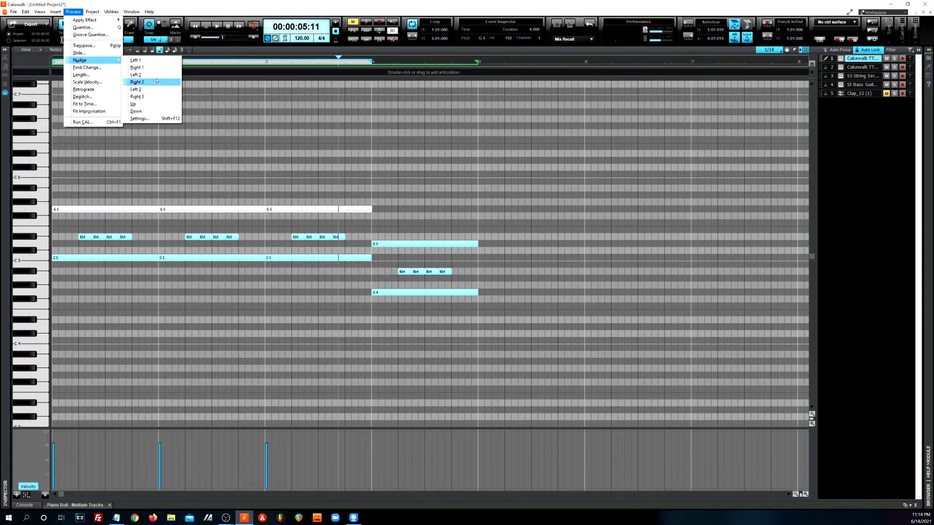
{"action": "left_click", "coordinate": [258, 179]}
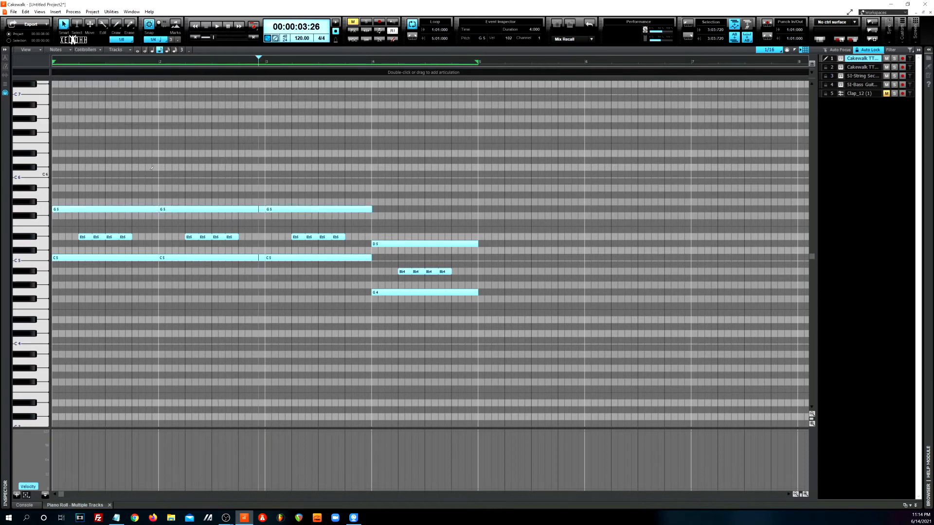
- Select the three G5 notes plus the D5 note in measure 4 and nudge them slightly to the right
{"action": "left_click", "coordinate": [39, 217]}
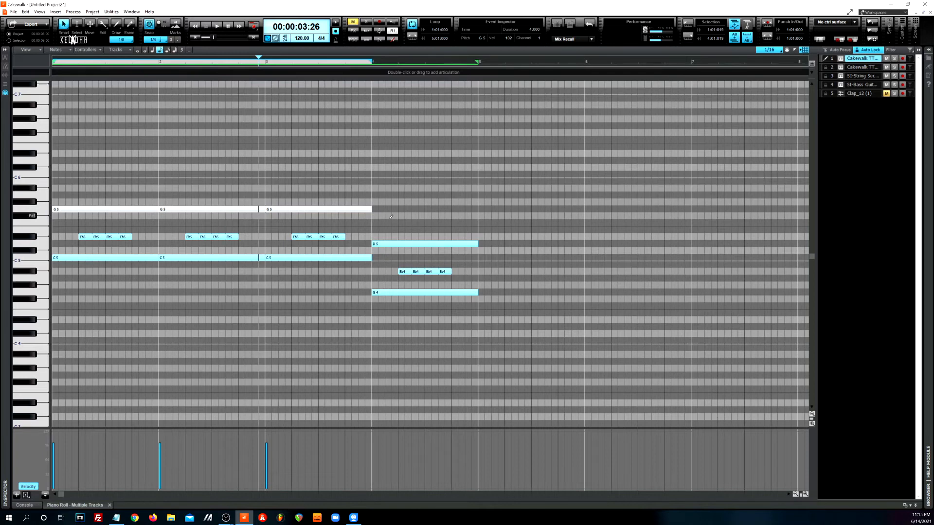
{"action": "left_click", "coordinate": [389, 244], "text": "ctrl"}
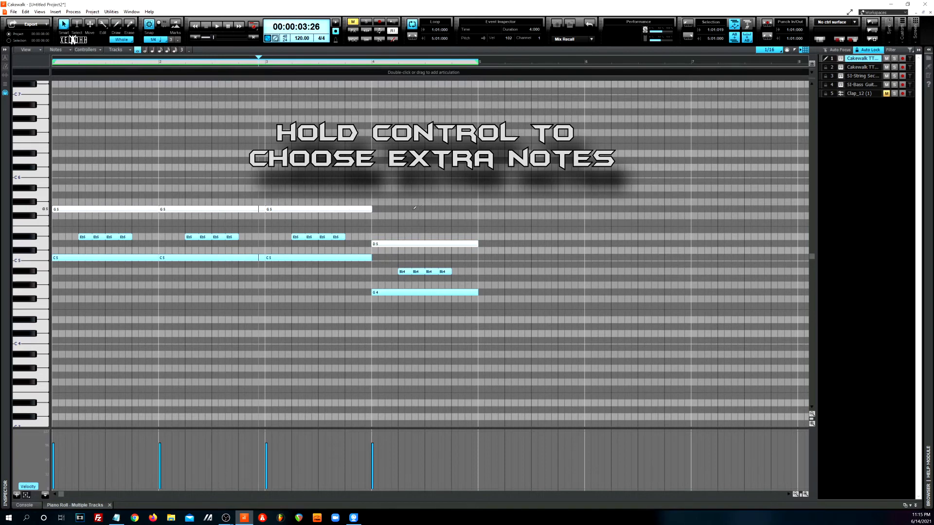
{"action": "key", "text": "KP_6"}
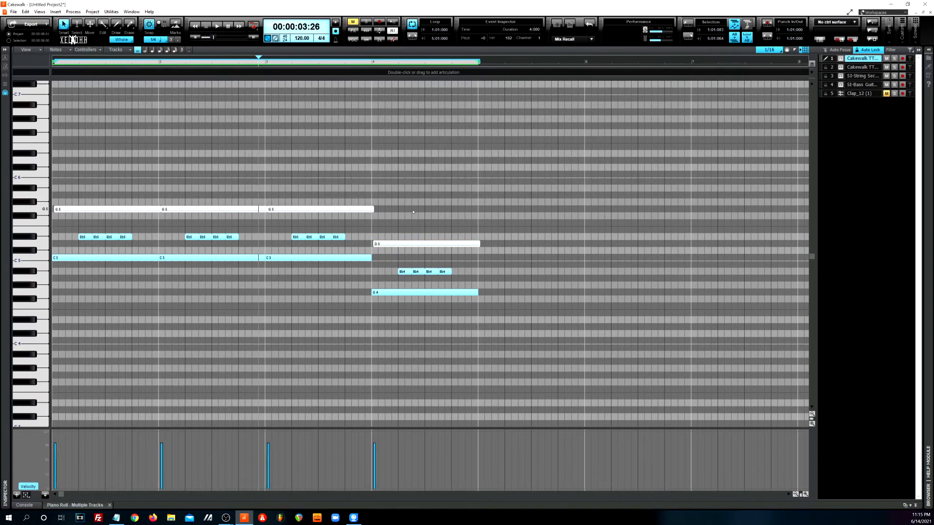
- Trim the ends of the four selected notes back to the measure lines and play the loop from the beginning
{"action": "left_click_drag", "start_coordinate": [374, 210], "coordinate": [370, 208]}
{"action": "key", "text": "w"}
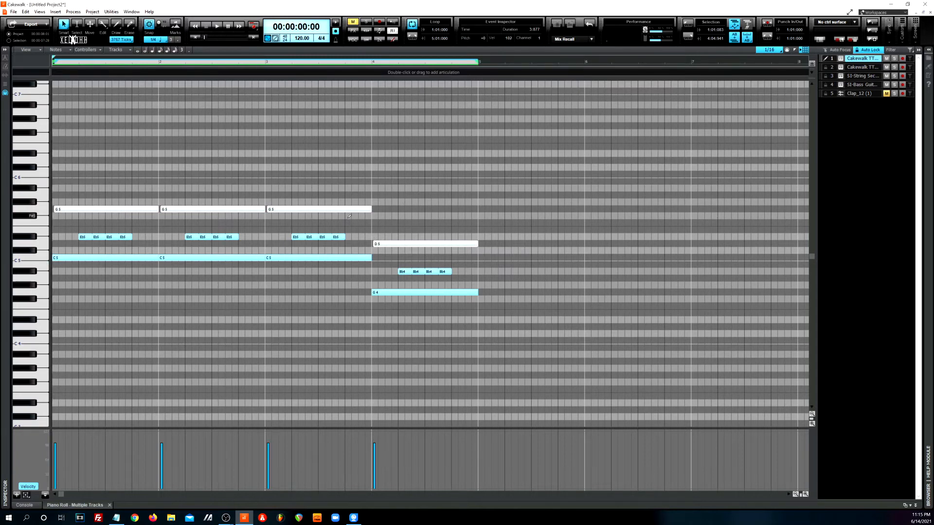
{"action": "key", "text": "space"}
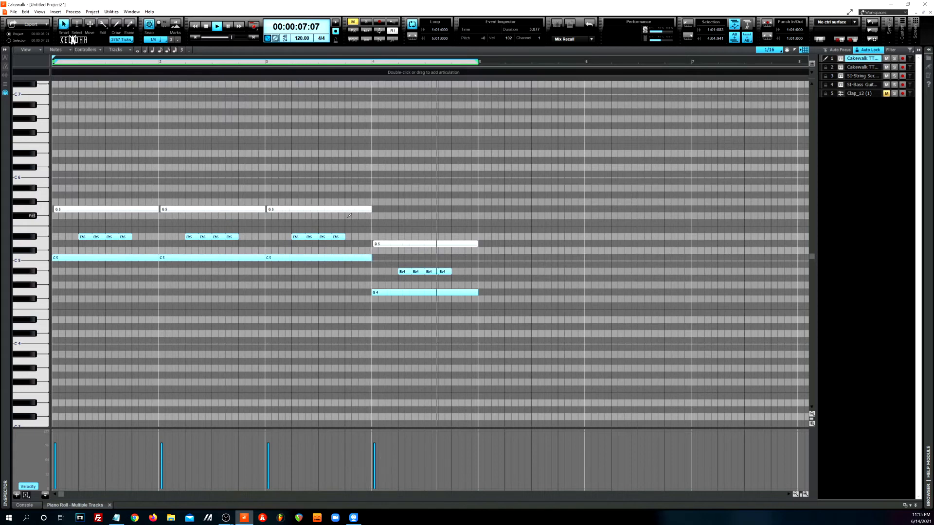
{"action": "key", "text": "space"}
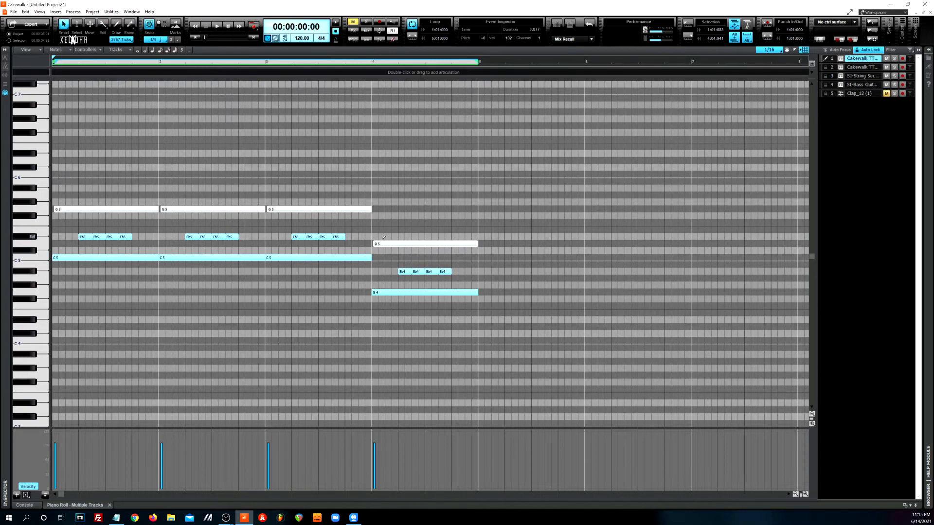
- Copy all notes in measures 1 to 4 of the first track and paste them into the string section track
{"action": "left_click_drag", "start_coordinate": [481, 309], "coordinate": [46, 191]}
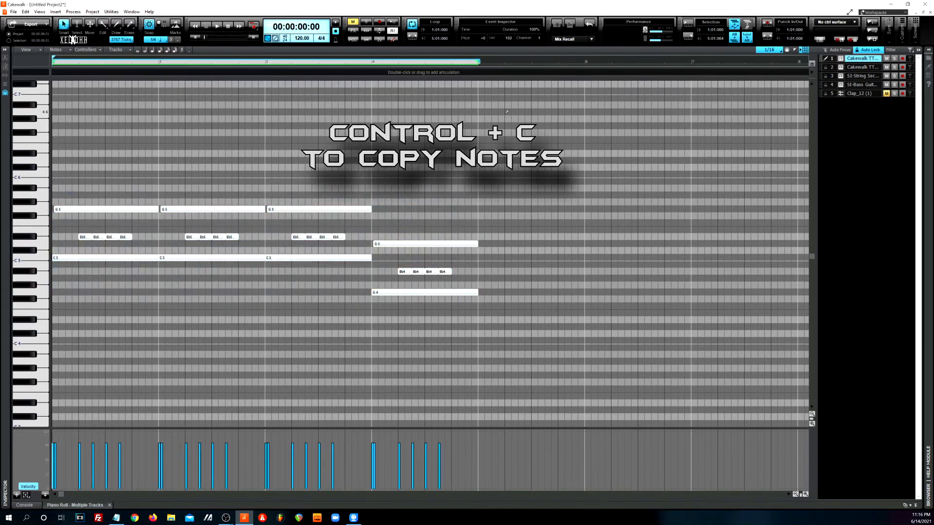
{"action": "left_click", "coordinate": [861, 75]}
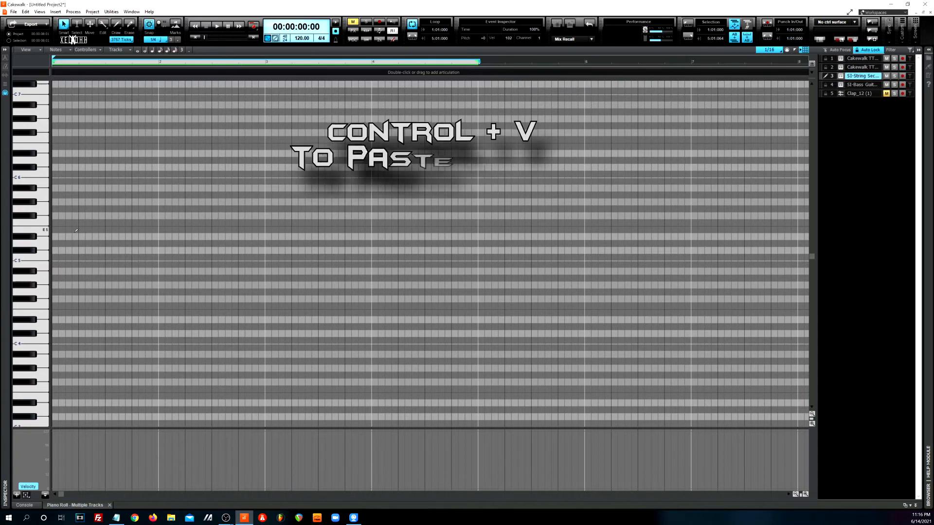
{"action": "key", "text": "ctrl+v"}
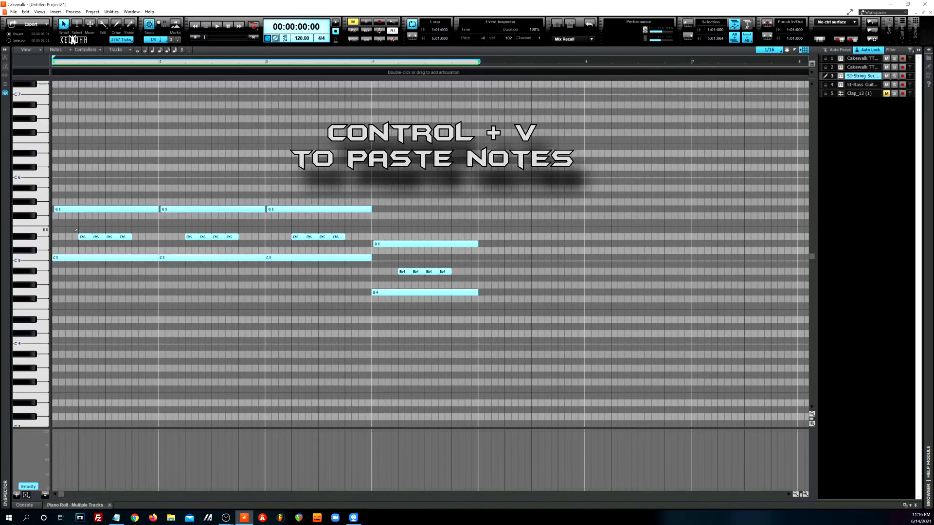
- Select all the pasted notes in the string section track and transpose them up one octave
{"action": "left_click_drag", "start_coordinate": [477, 316], "coordinate": [31, 179]}
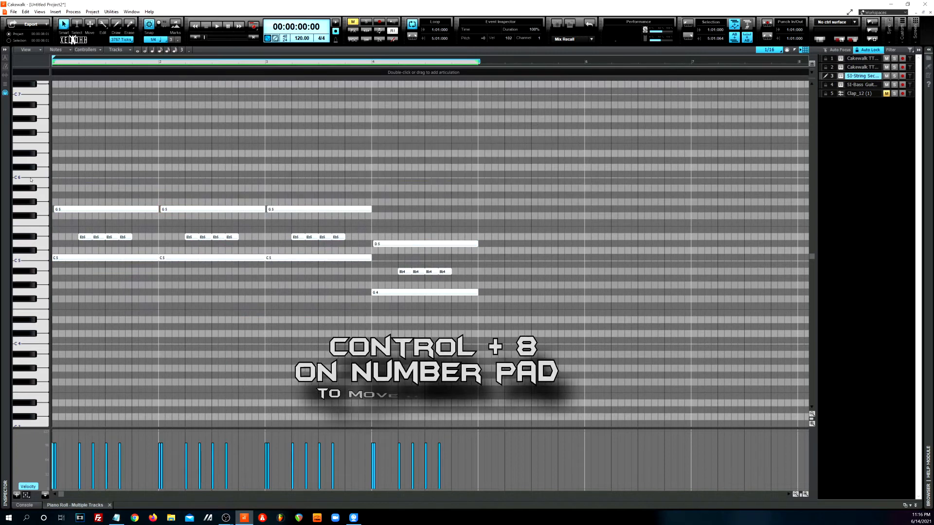
{"action": "key", "text": "ctrl+KP_8"}
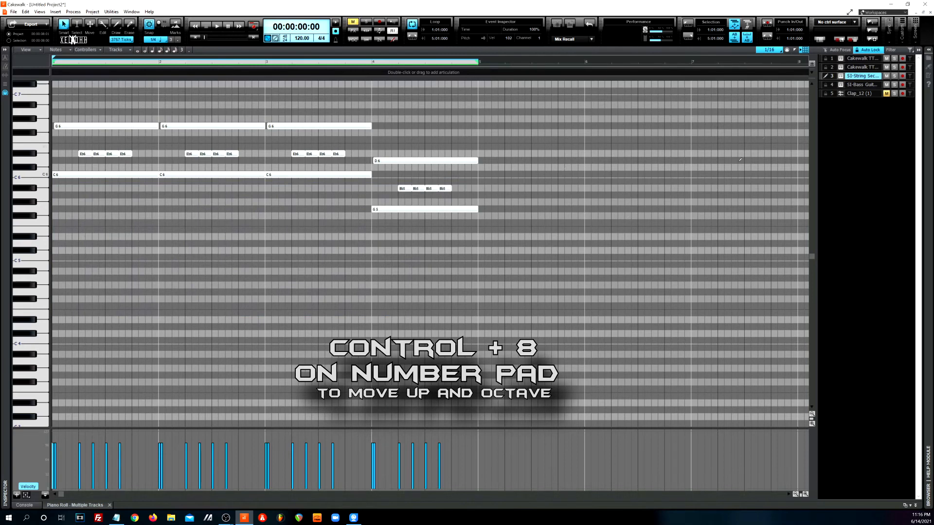
- Copy the notes of the string section track and paste them into the bass guitar track
{"action": "left_click", "coordinate": [855, 85]}
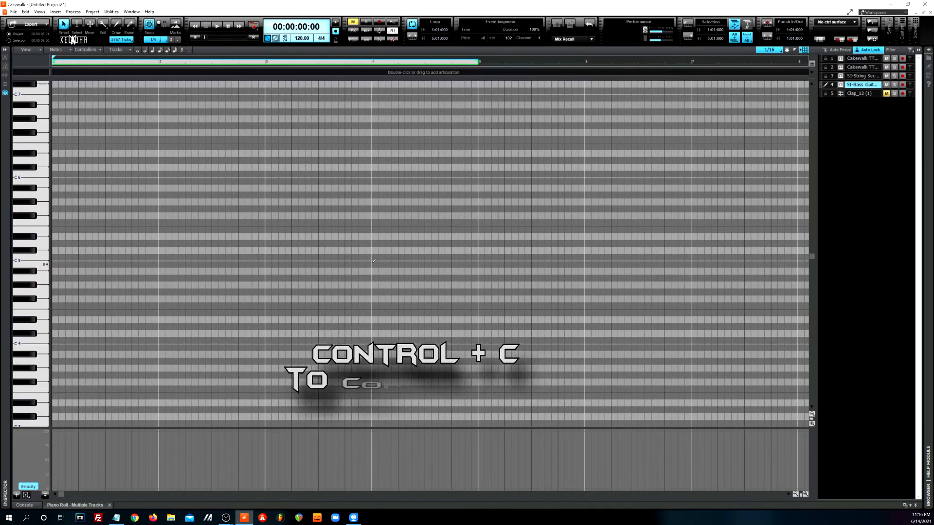
{"action": "left_click", "coordinate": [859, 76]}
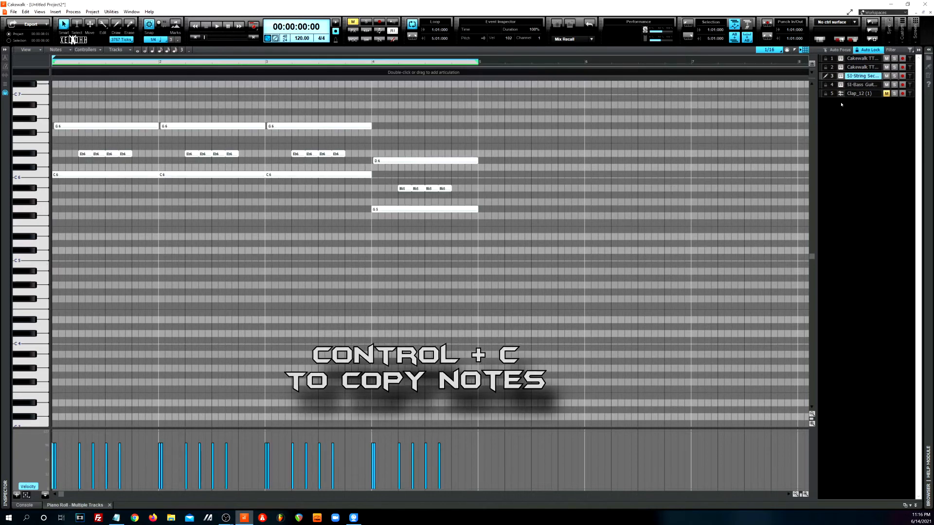
{"action": "left_click", "coordinate": [858, 85]}
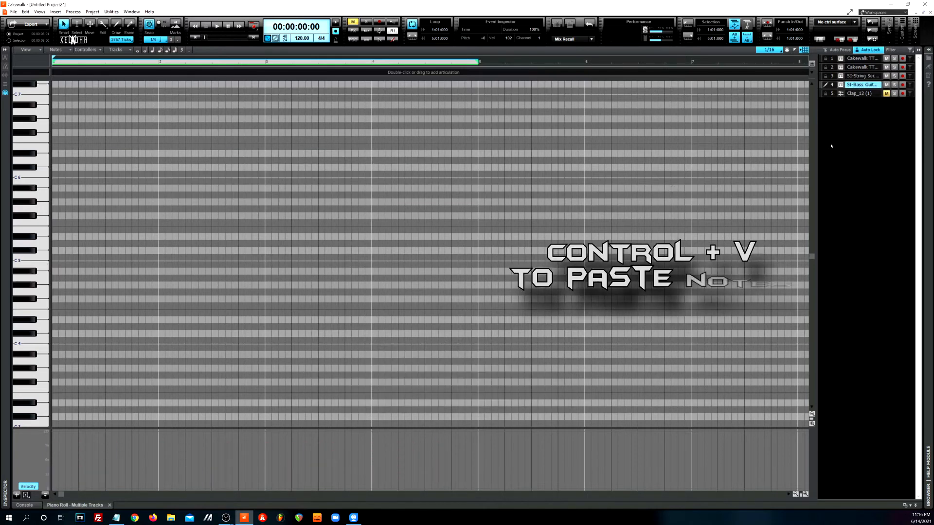
{"action": "key", "text": "ctrl+v"}
- Select all the pasted notes in the bass guitar track and transpose them down two octaves
{"action": "left_click_drag", "start_coordinate": [493, 228], "coordinate": [56, 117]}
{"action": "key", "text": "ctrl+KP_2"}
{"action": "key", "text": "ctrl+KP_2"}
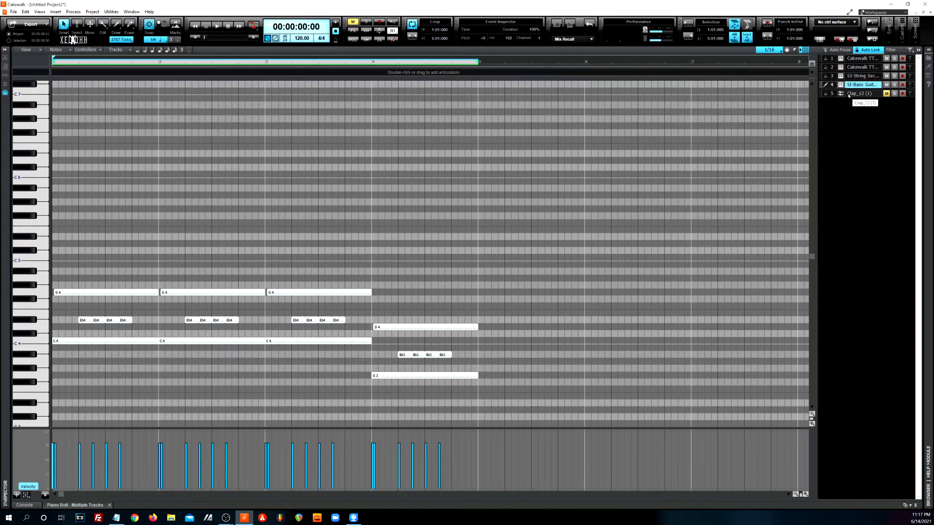
- Make the Clap_12 track active, hide the audio tracks in the track pane, and show them again
{"action": "left_click", "coordinate": [851, 96]}
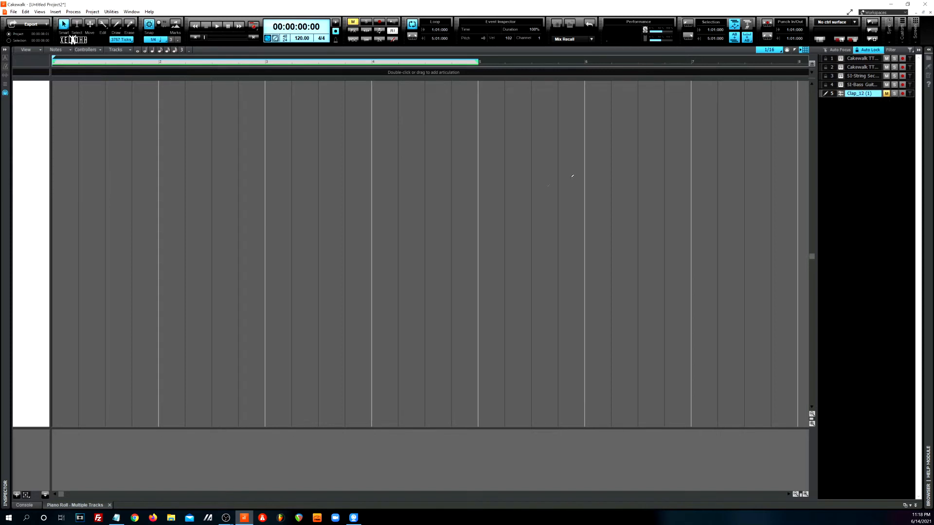
{"action": "left_click", "coordinate": [39, 49]}
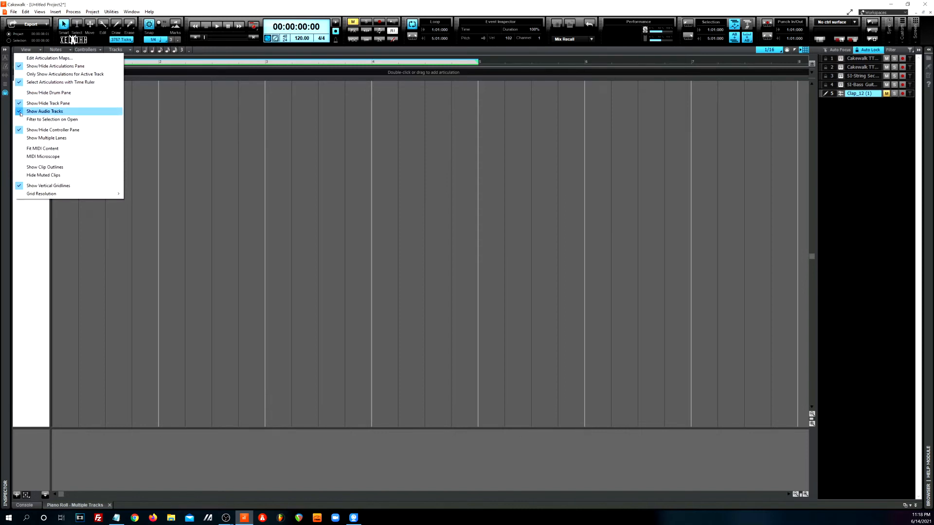
{"action": "left_click", "coordinate": [57, 110]}
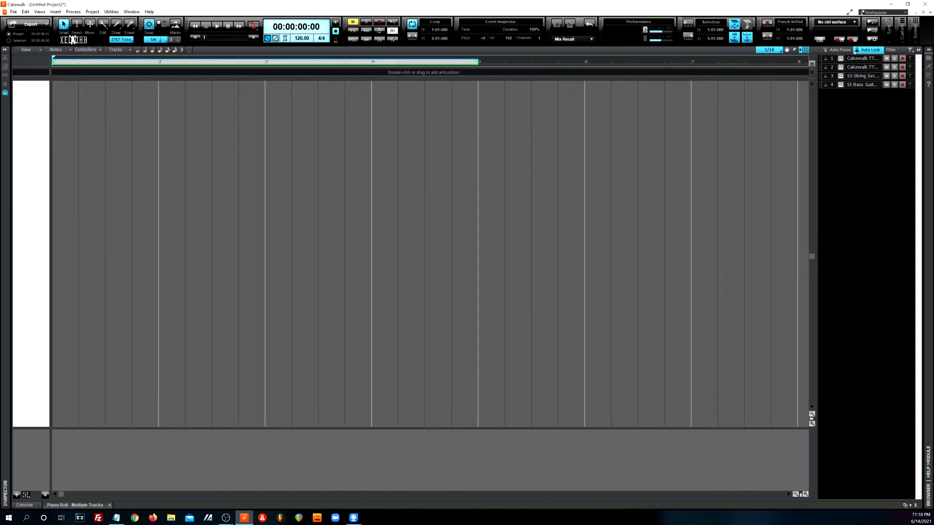
{"action": "left_click", "coordinate": [41, 50]}
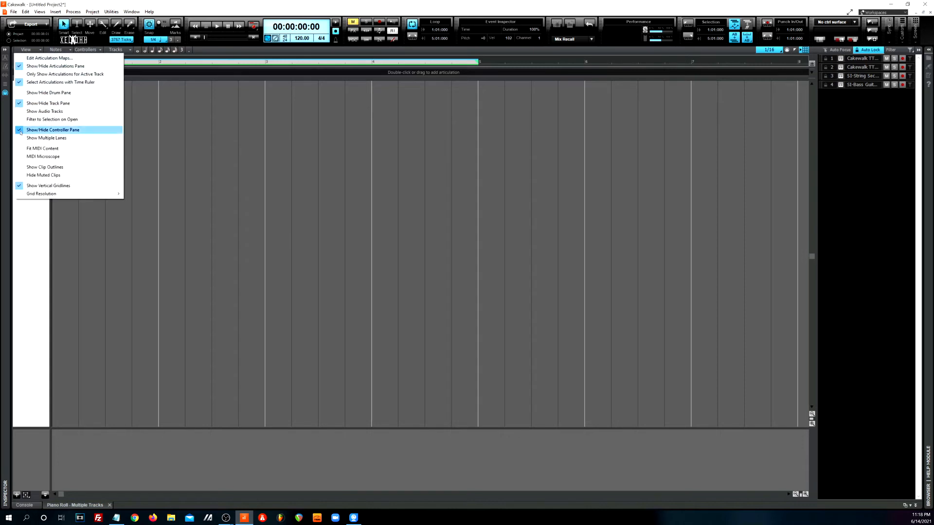
{"action": "left_click", "coordinate": [20, 111]}
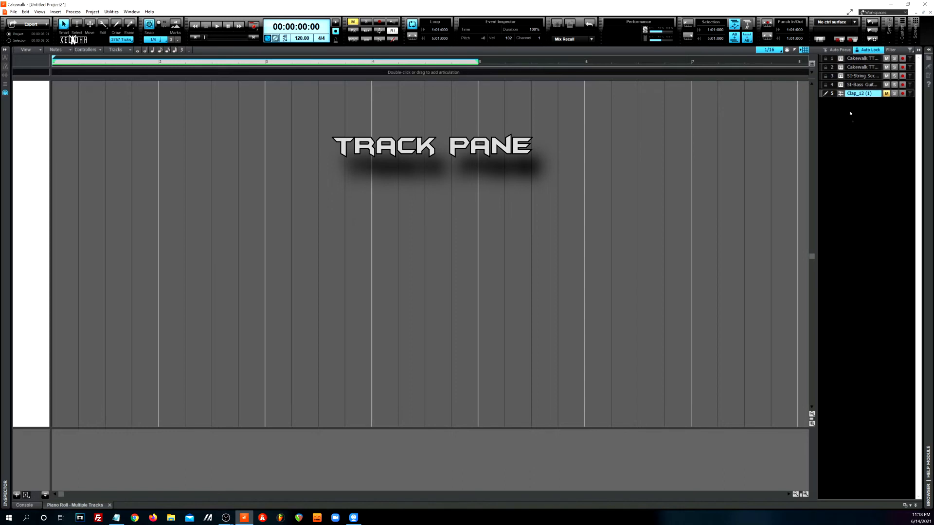
- Turn on Auto Focus and select tracks 1 to 4 so all their notes are displayed together
{"action": "left_click", "coordinate": [838, 50]}
{"action": "left_click_drag", "start_coordinate": [830, 60], "coordinate": [830, 87]}
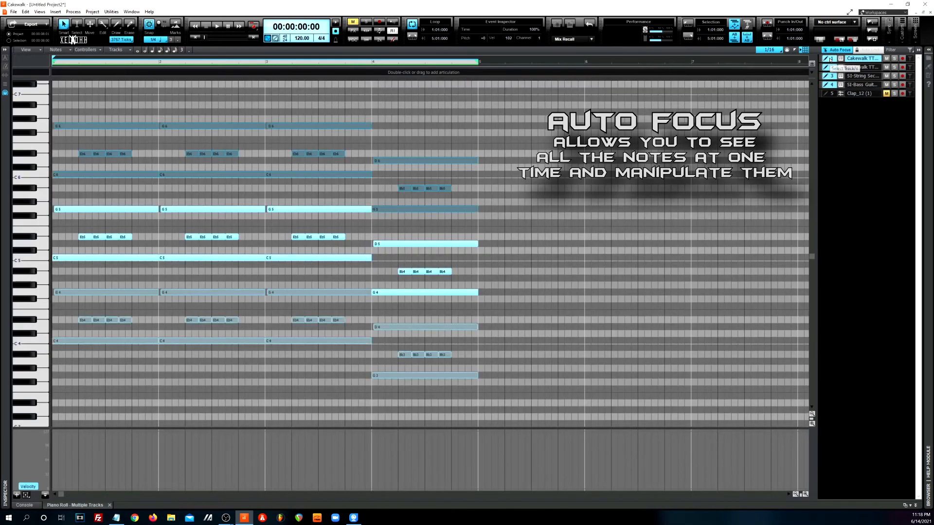
{"action": "left_click", "coordinate": [830, 84]}
{"action": "left_click", "coordinate": [829, 85]}
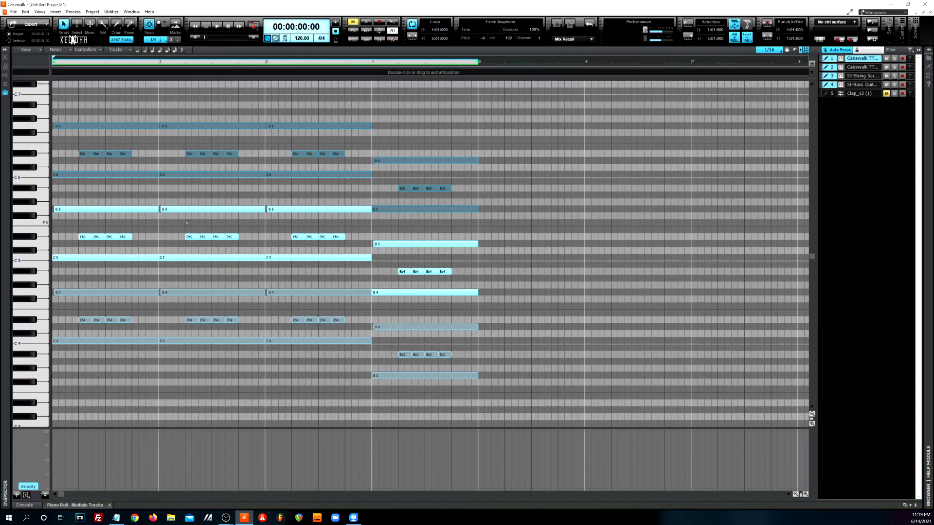
- In measure 2, add an F5 note to the first track, an E6 note to the string section and a short E4 note to the bass guitar
{"action": "mouse_move", "coordinate": [187, 223]}
{"action": "left_mouse_down"}
{"action": "mouse_move", "coordinate": [265, 223]}
{"action": "mouse_move", "coordinate": [283, 238]}
{"action": "left_mouse_up"}
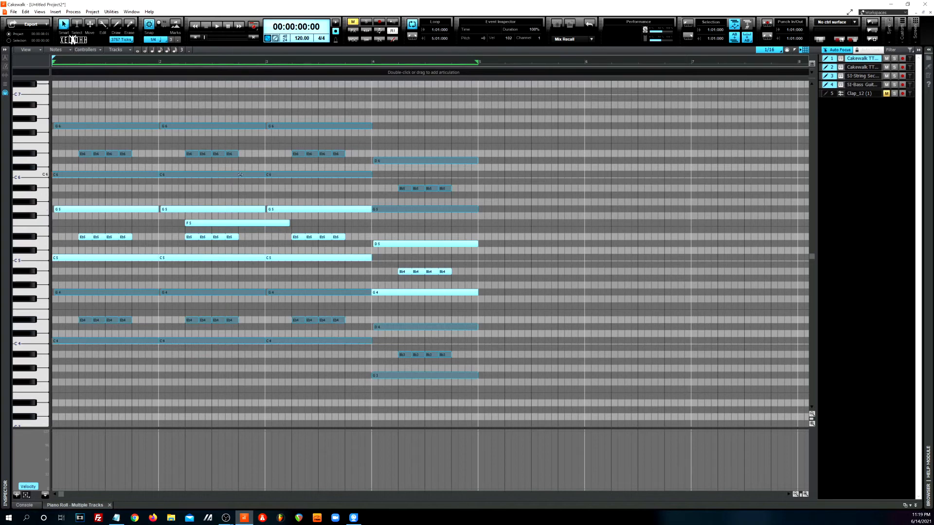
{"action": "left_click", "coordinate": [239, 175]}
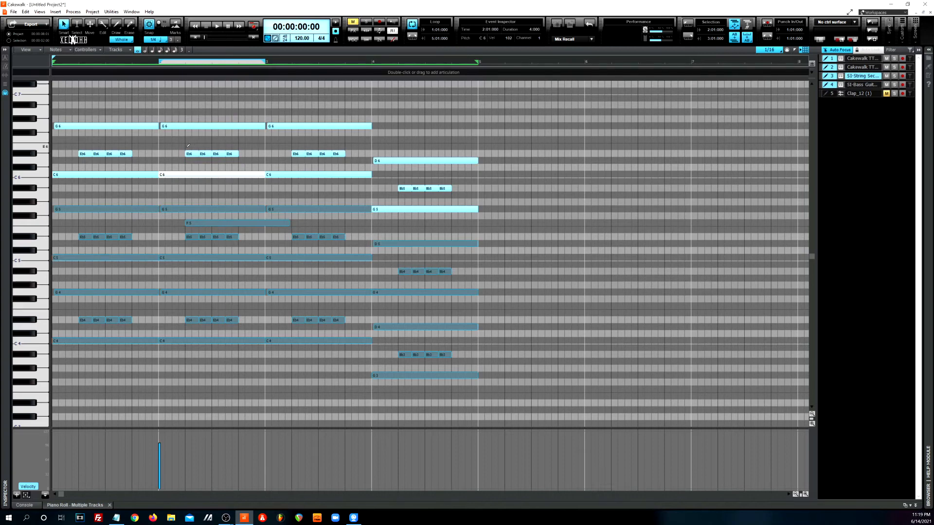
{"action": "left_click", "coordinate": [189, 145]}
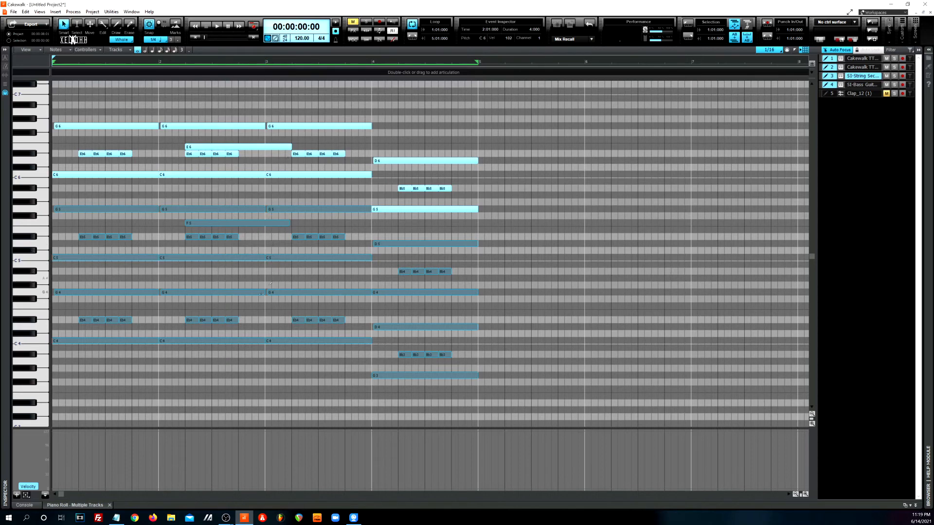
{"action": "left_click", "coordinate": [205, 320]}
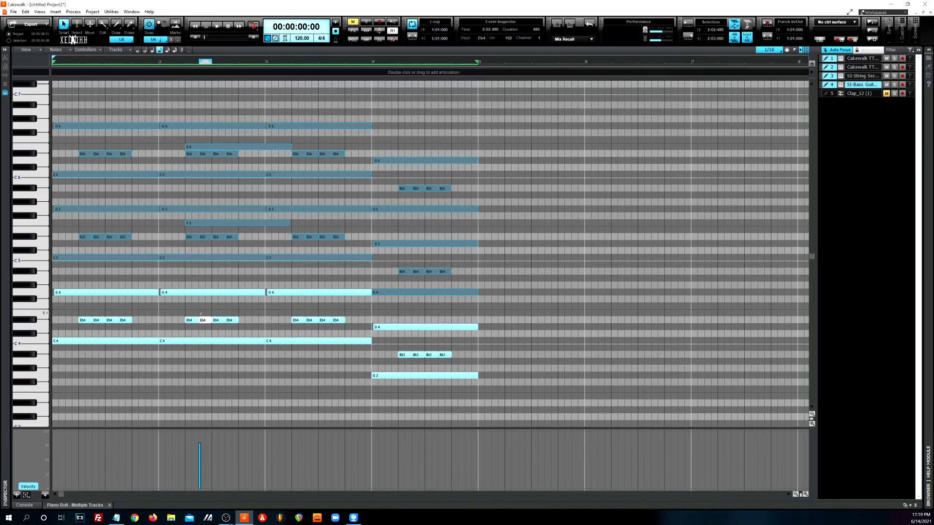
{"action": "left_click", "coordinate": [190, 312]}
- Switch the focus between tracks by selecting notes in measure 3, ending on the string section's C6 note
{"action": "left_click", "coordinate": [294, 258]}
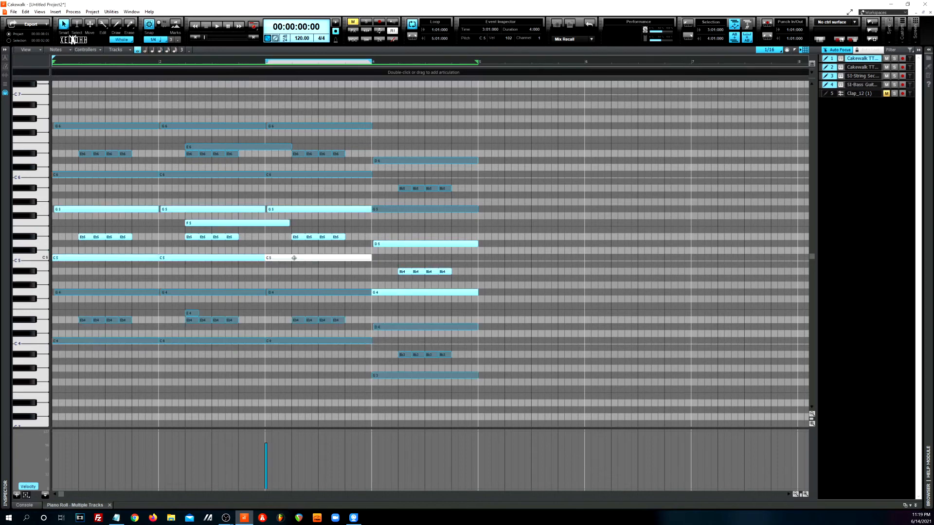
{"action": "left_click", "coordinate": [299, 292]}
{"action": "left_click", "coordinate": [318, 175]}
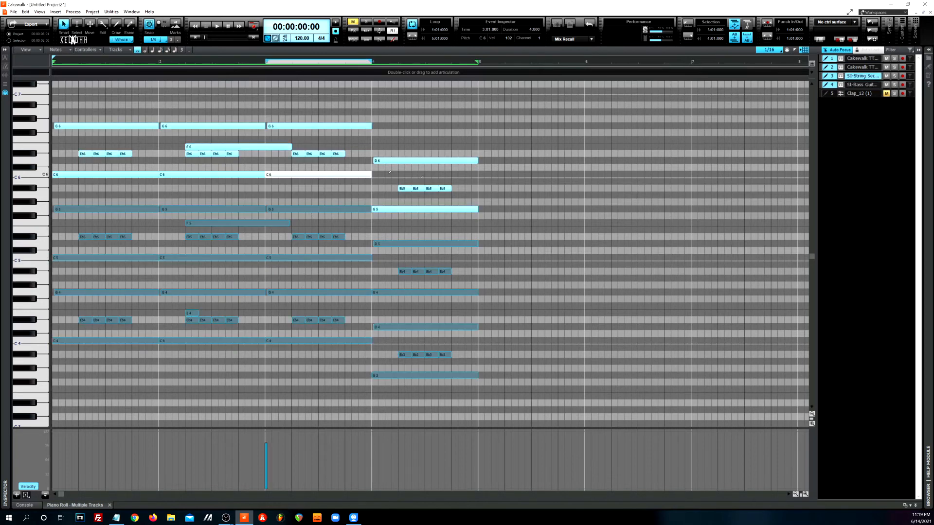
- Reset the track selection, turn on Auto Lock, and select tracks 1 to 4 so the inactive ones appear as ghost notes
{"action": "left_click_drag", "start_coordinate": [829, 69], "coordinate": [830, 75]}
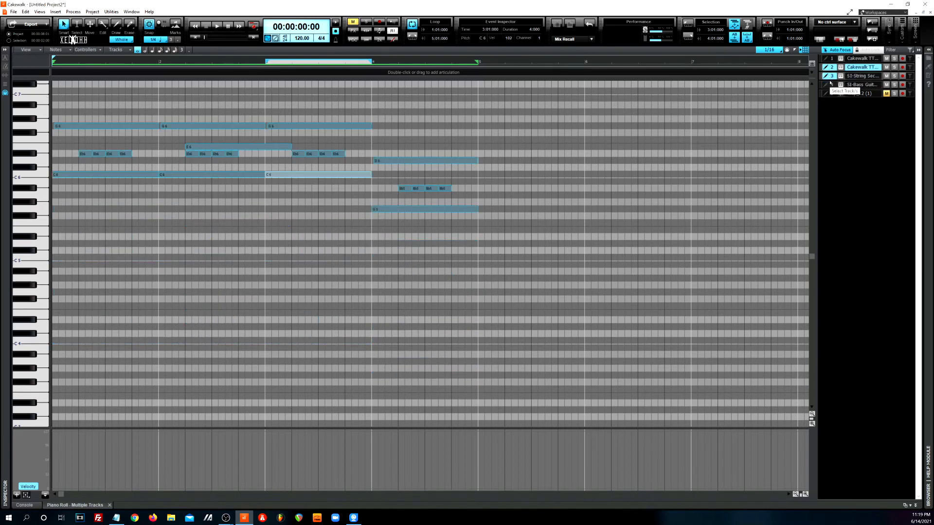
{"action": "left_click", "coordinate": [828, 84]}
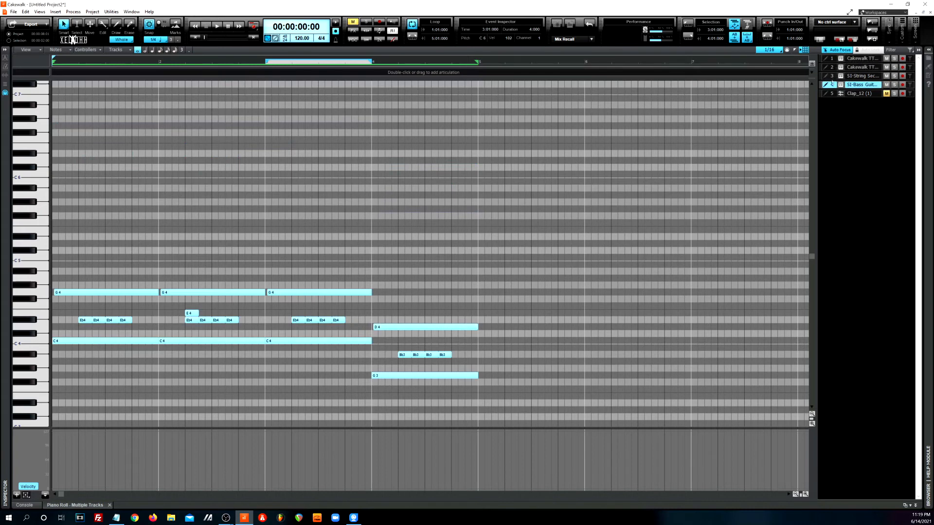
{"action": "left_click", "coordinate": [861, 51]}
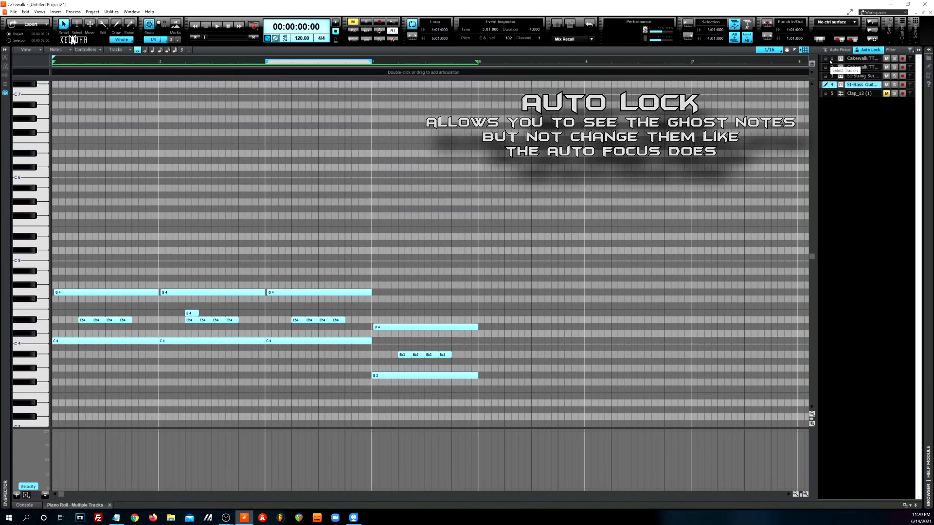
{"action": "left_click_drag", "start_coordinate": [830, 61], "coordinate": [832, 87]}
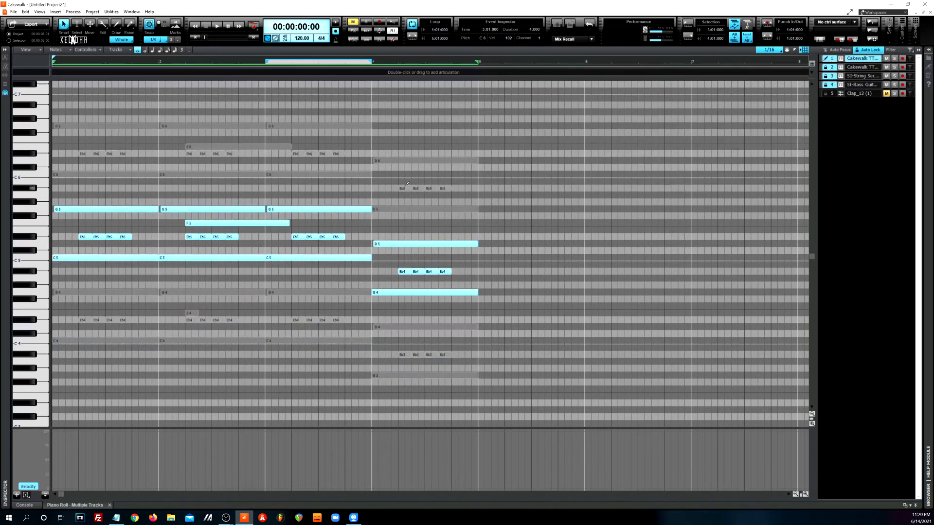
- Try to select the locked ghost notes in measures 3 and 4, and draw a Bb5 note over them in measure 4
{"action": "key", "text": "space"}
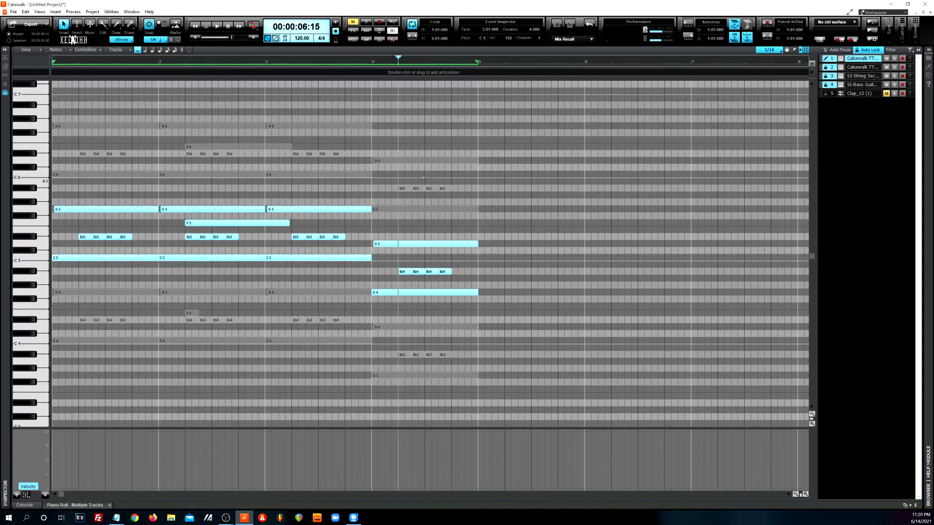
{"action": "left_click", "coordinate": [315, 153]}
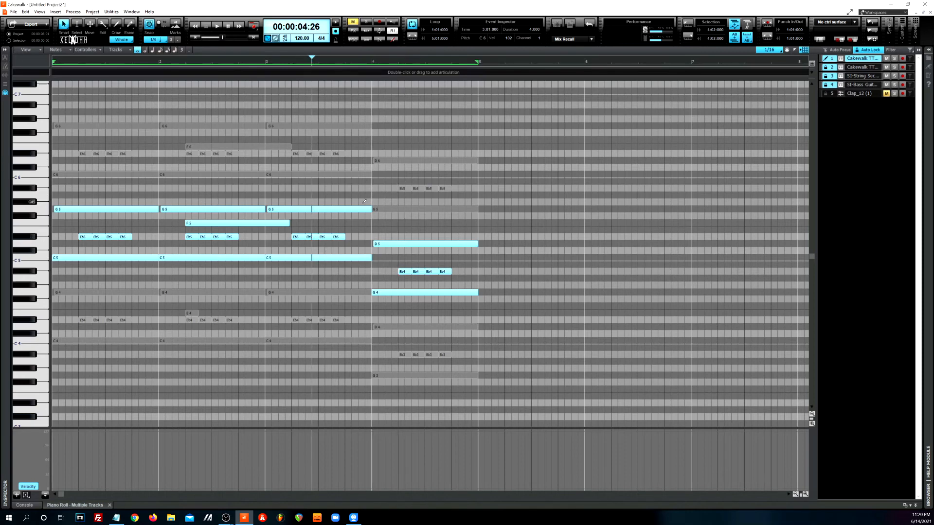
{"action": "left_click", "coordinate": [400, 188]}
{"action": "mouse_move", "coordinate": [400, 186]}
{"action": "left_mouse_down"}
{"action": "mouse_move", "coordinate": [504, 188]}
{"action": "mouse_move", "coordinate": [465, 191]}
{"action": "left_mouse_up"}
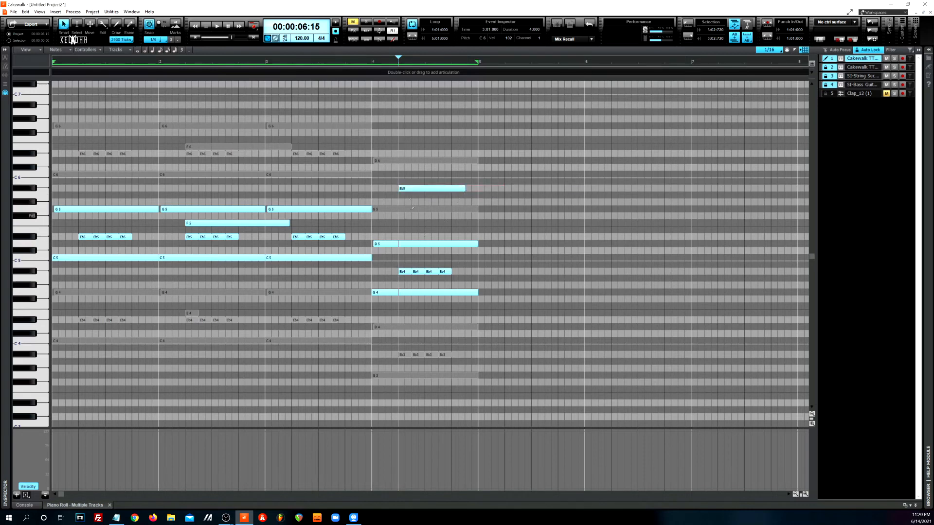
- Delete the Bb5 note in measure 4 and the F5 note in measure 2 from the first track
{"action": "left_click", "coordinate": [427, 189]}
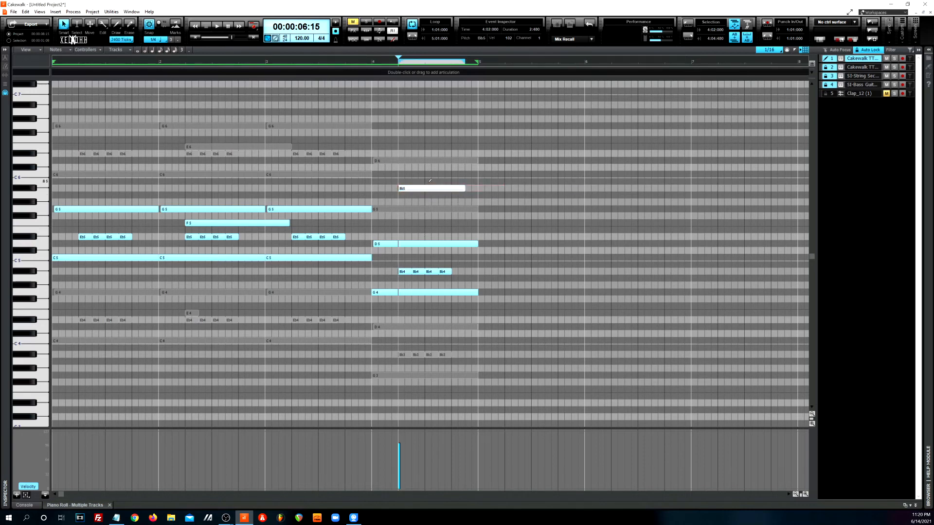
{"action": "key", "text": "Delete"}
{"action": "left_click", "coordinate": [238, 225]}
{"action": "key", "text": "Delete"}
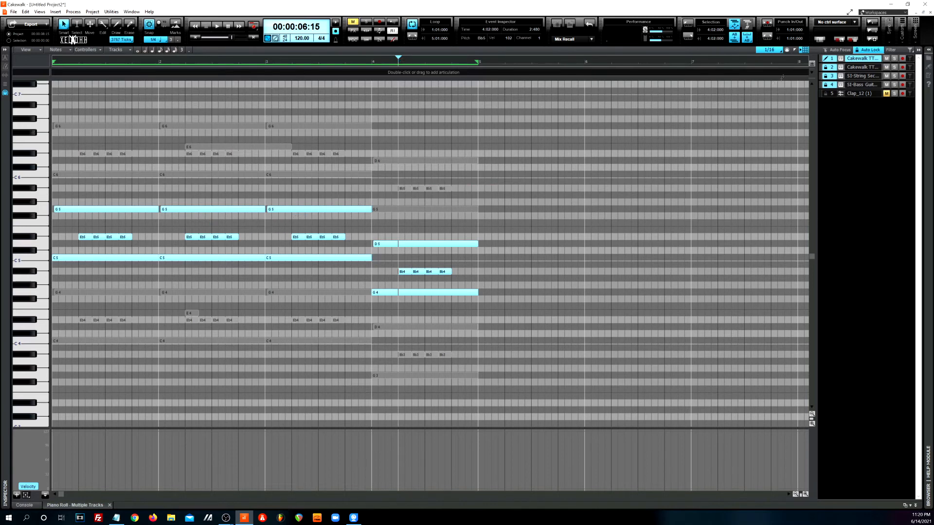
- Make the bass, string section and two Cakewalk TTS tracks active in turn, comparing each track's editable notes with the ghost notes
{"action": "left_click", "coordinate": [862, 84]}
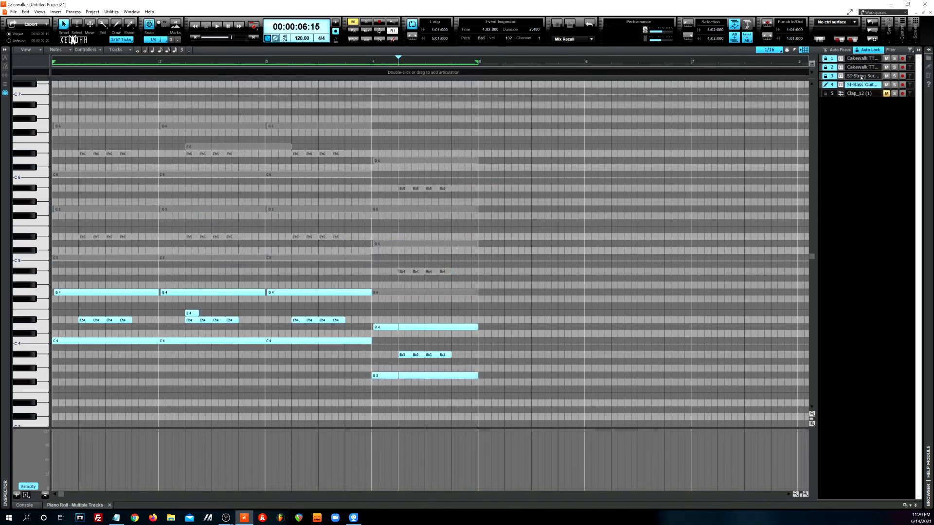
{"action": "left_click", "coordinate": [861, 76]}
{"action": "left_click", "coordinate": [862, 67]}
{"action": "left_click", "coordinate": [862, 58]}
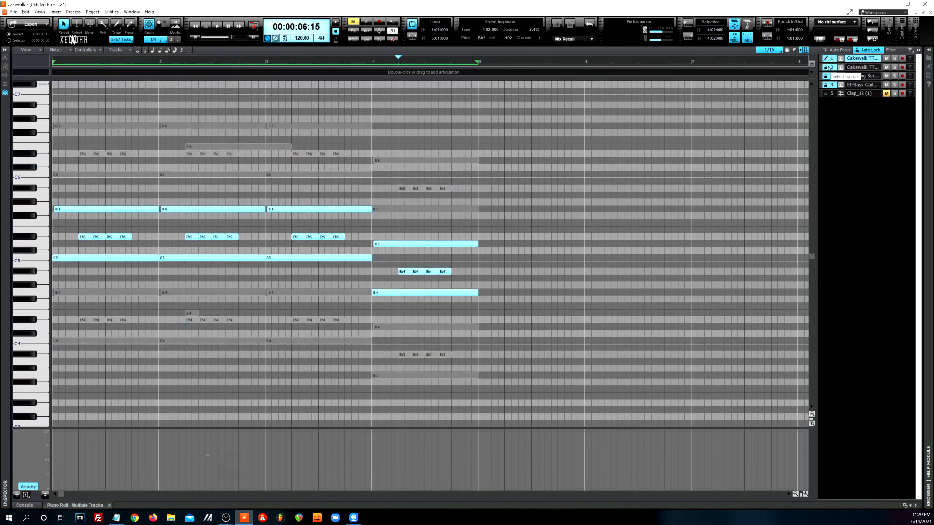
{"action": "left_click", "coordinate": [857, 68]}
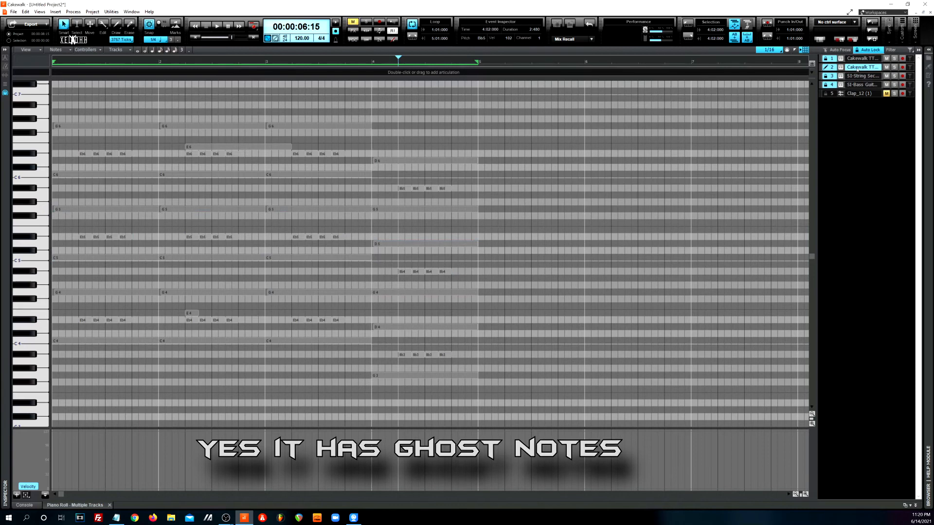
{"action": "left_click", "coordinate": [858, 76]}
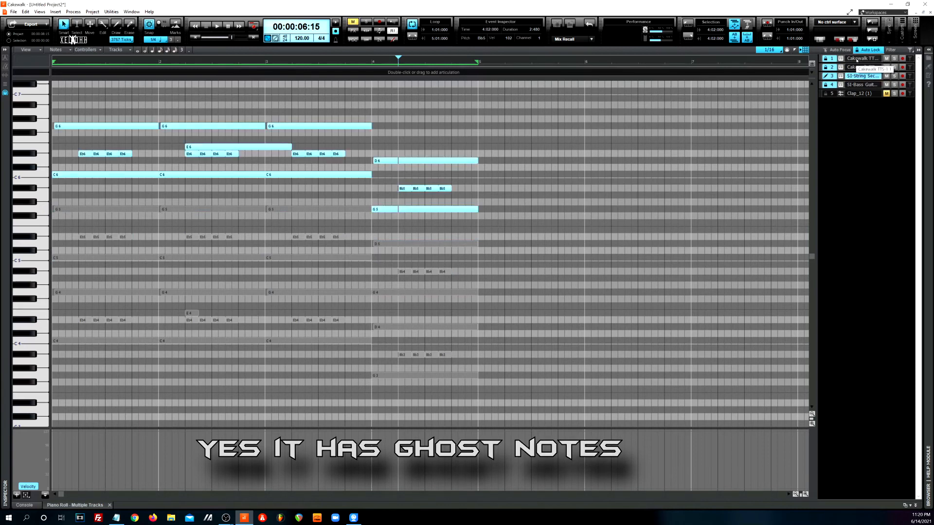
{"action": "left_click", "coordinate": [857, 59]}
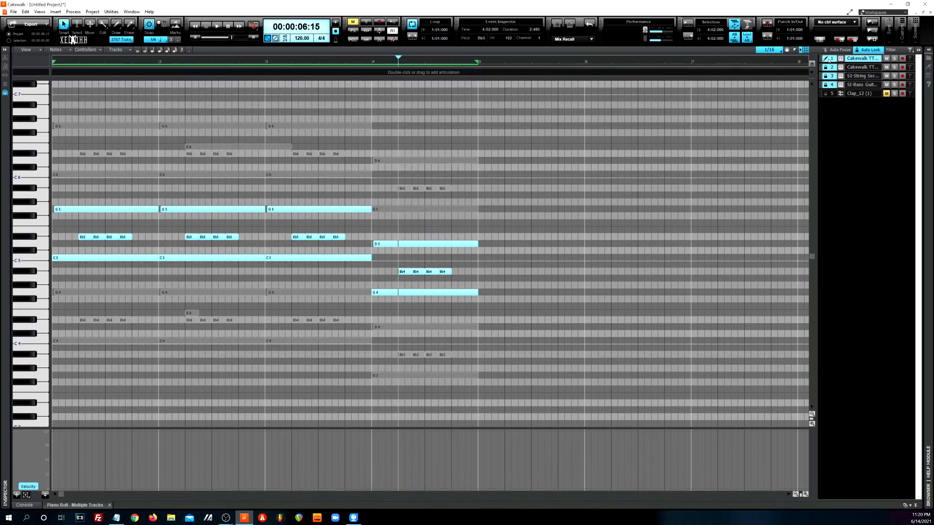
- Reselect the displayed tracks and examine the ghost notes with the string section, bass guitar, second and first tracks active in turn
{"action": "left_click", "coordinate": [827, 59]}
{"action": "left_click_drag", "start_coordinate": [831, 68], "coordinate": [831, 87]}
{"action": "left_click", "coordinate": [863, 76]}
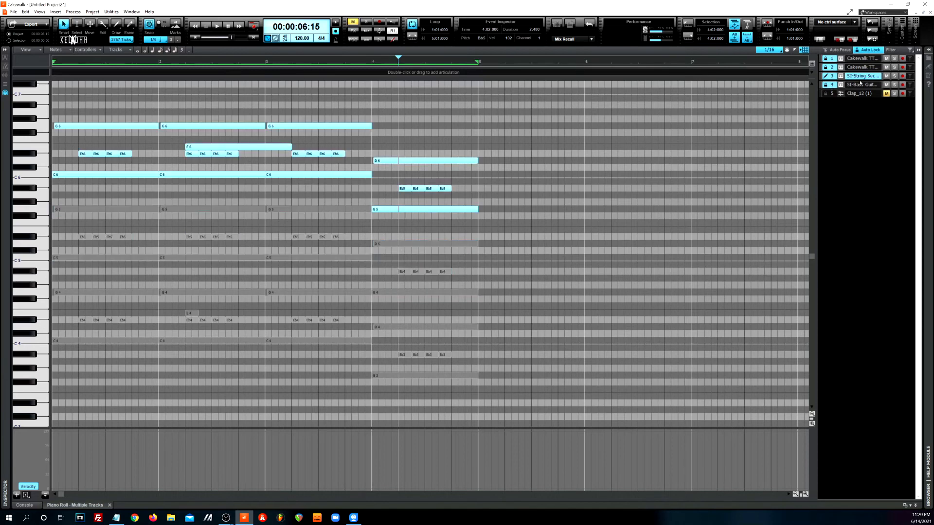
{"action": "left_click", "coordinate": [860, 86]}
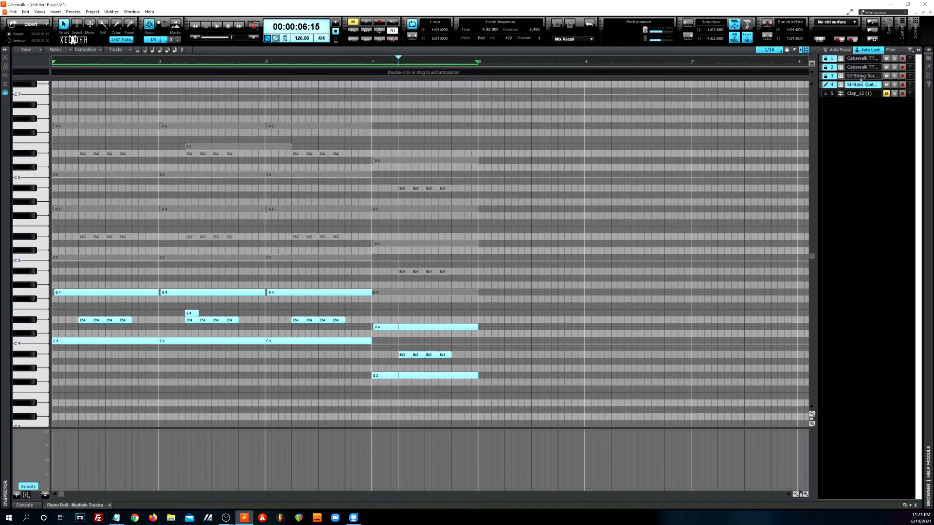
{"action": "left_click", "coordinate": [863, 69]}
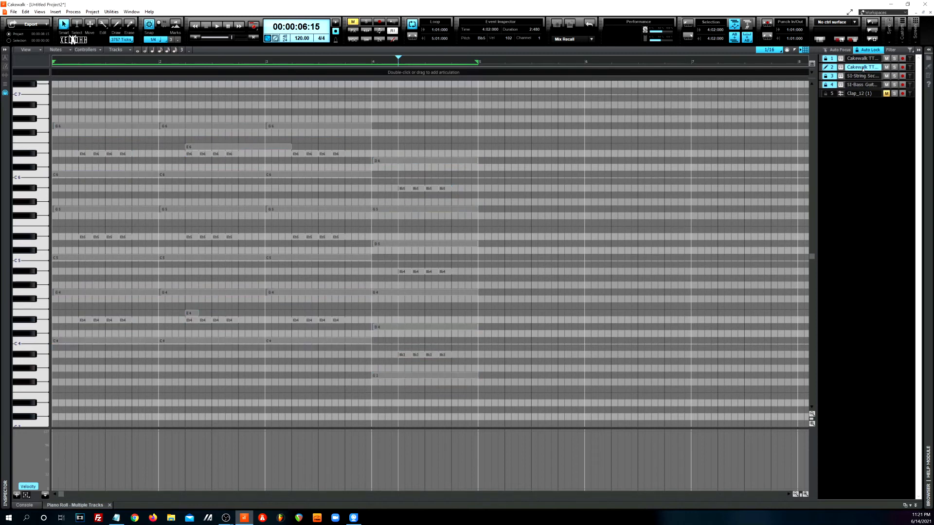
{"action": "left_click", "coordinate": [863, 58]}
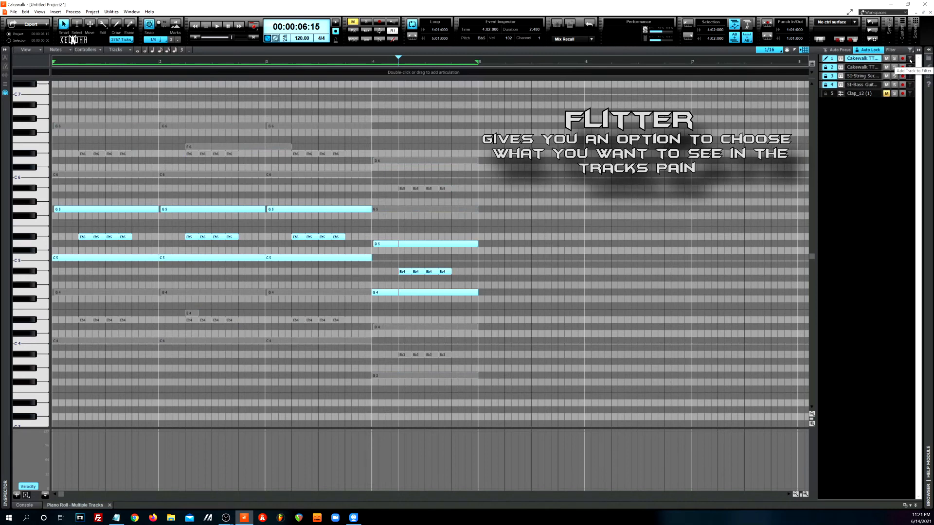
- Add the first Cakewalk TTS track and the string section to the track filter, and switch the filtered view on and off
{"action": "left_click", "coordinate": [910, 59]}
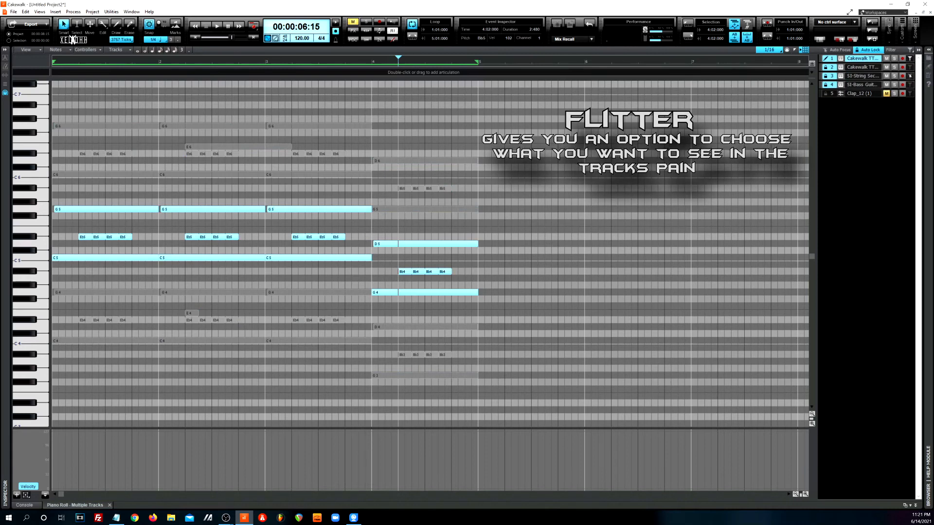
{"action": "left_click", "coordinate": [910, 51]}
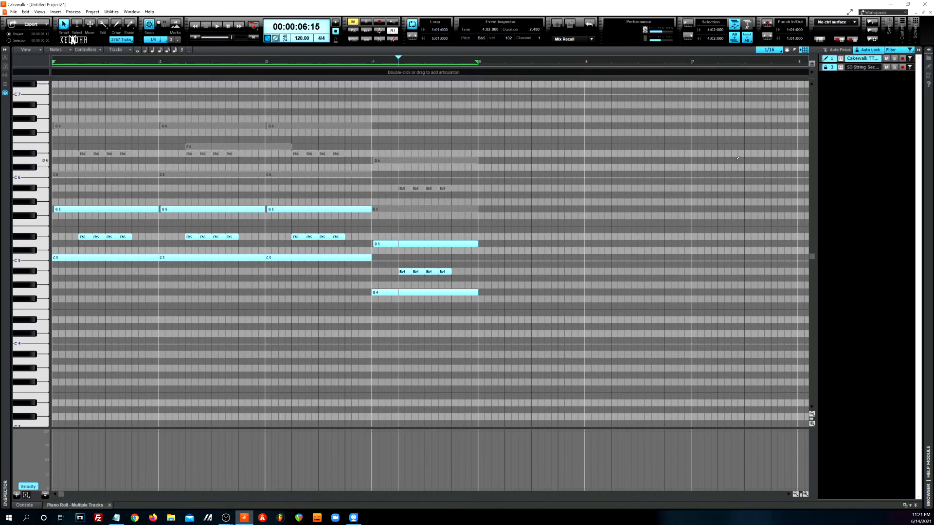
{"action": "left_click", "coordinate": [908, 51]}
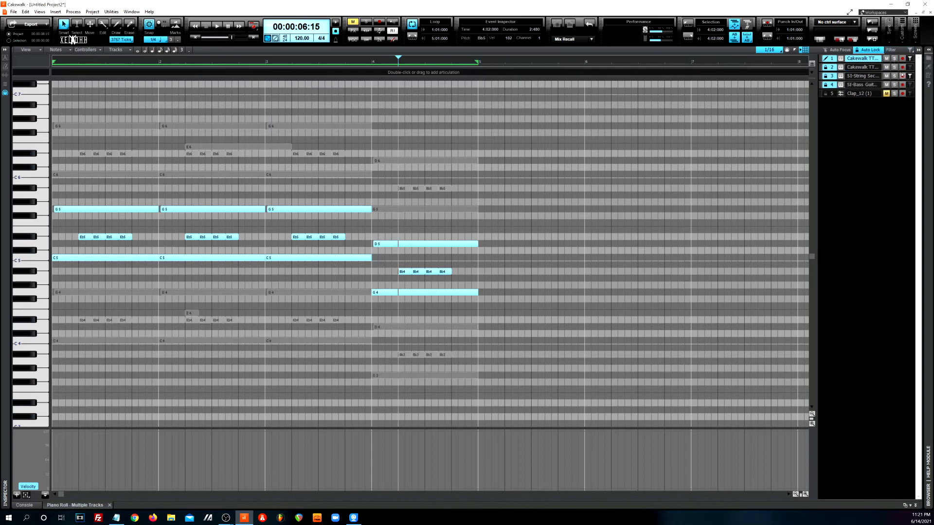
- Collapse and expand the Piano Roll's track pane, and narrow it before restoring its width
{"action": "left_click", "coordinate": [918, 49]}
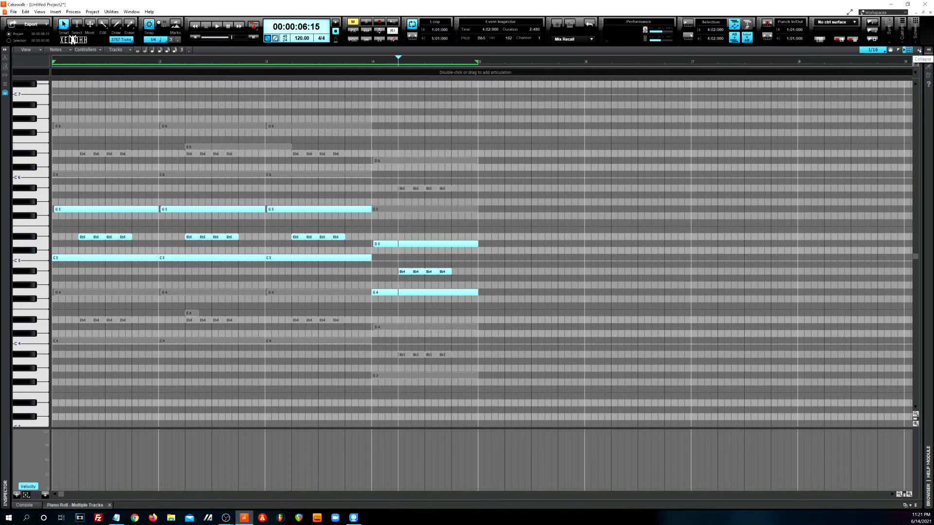
{"action": "left_click", "coordinate": [919, 50]}
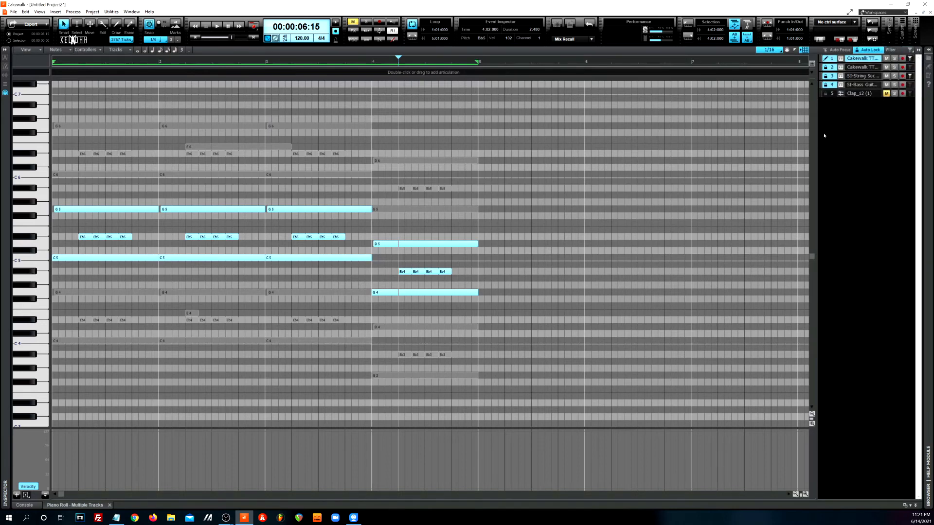
{"action": "left_click_drag", "start_coordinate": [816, 134], "coordinate": [836, 133]}
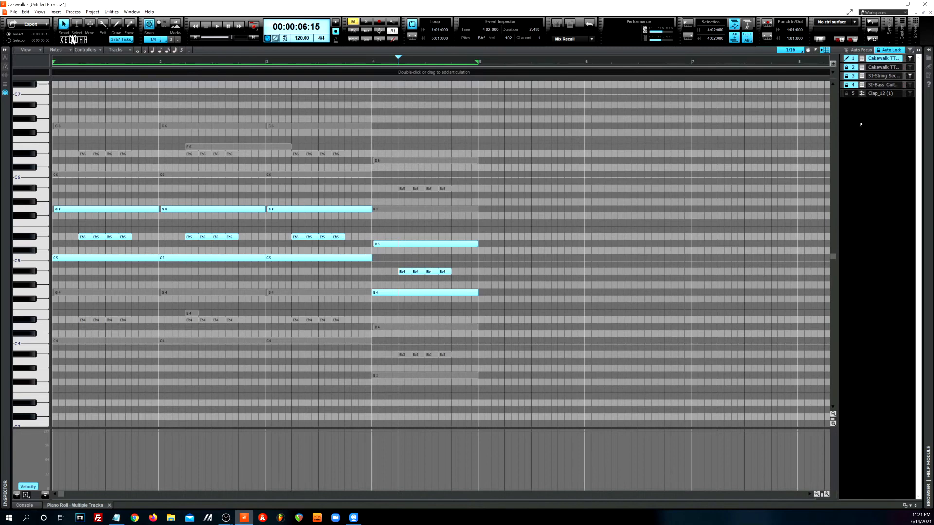
{"action": "left_click_drag", "start_coordinate": [837, 148], "coordinate": [815, 147]}
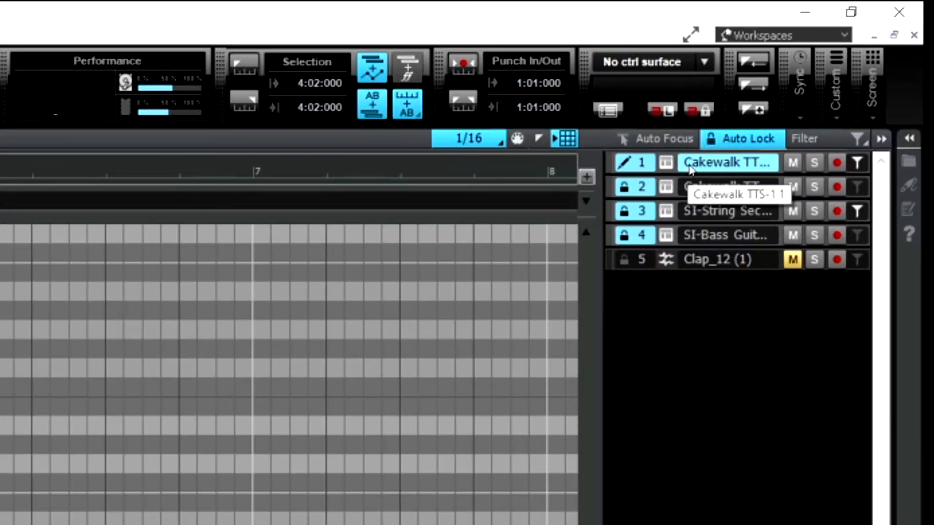
- Enable Snap to Scale for the first Cakewalk TTS track
{"action": "right_click", "coordinate": [691, 168]}
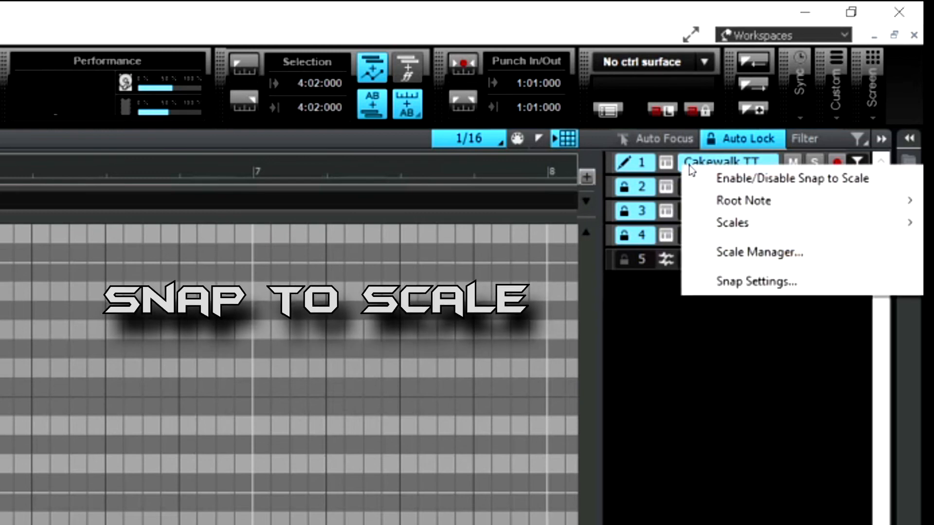
{"action": "left_click", "coordinate": [688, 405]}
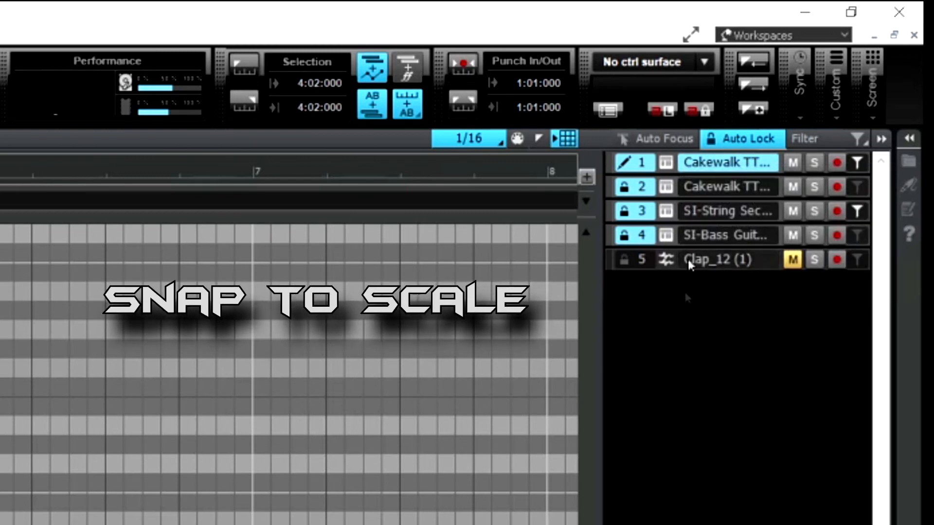
{"action": "right_click", "coordinate": [691, 167]}
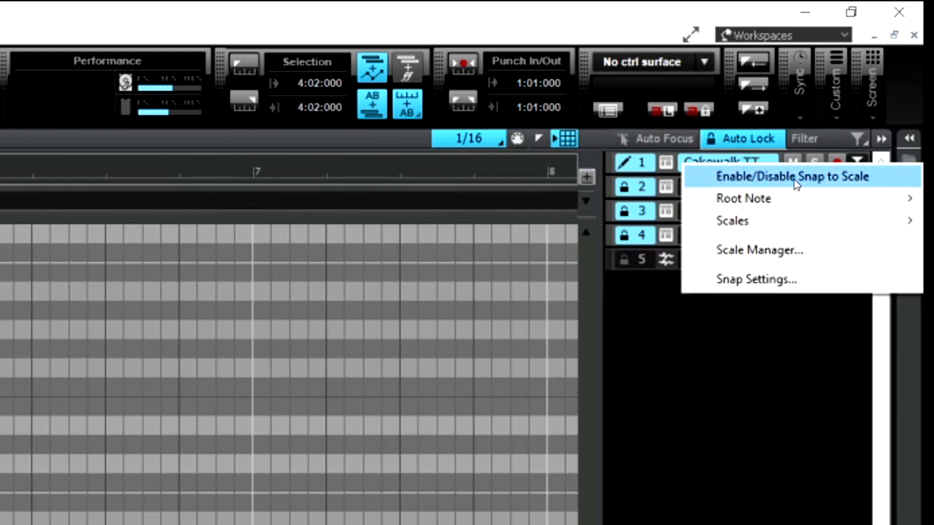
{"action": "left_click", "coordinate": [708, 178]}
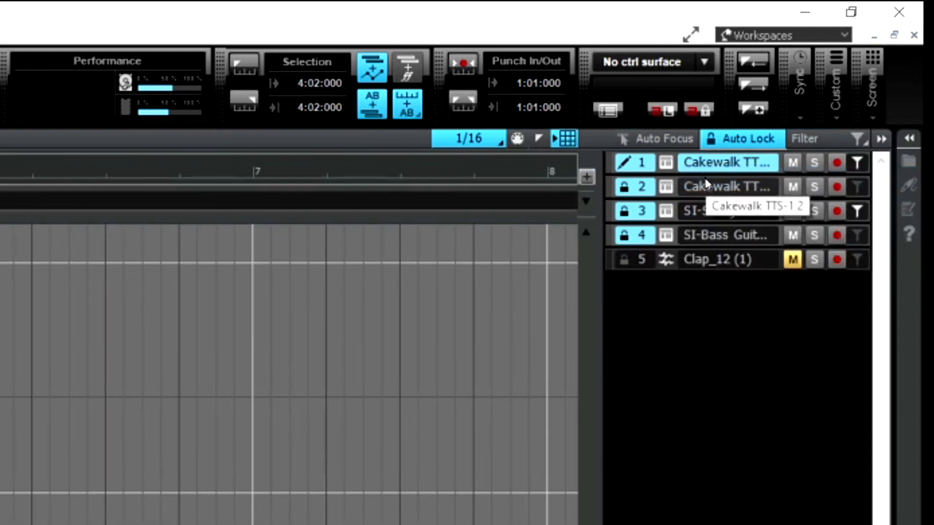
- Set the first track's scale to root note C with the diatonic Aeolian (Natural Minor) scale
{"action": "right_click", "coordinate": [714, 162]}
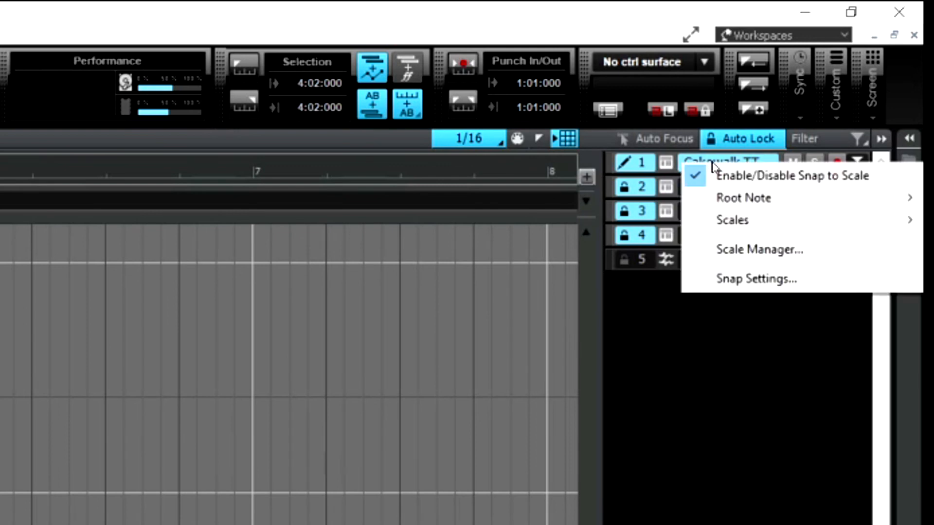
{"action": "mouse_move", "coordinate": [725, 197]}
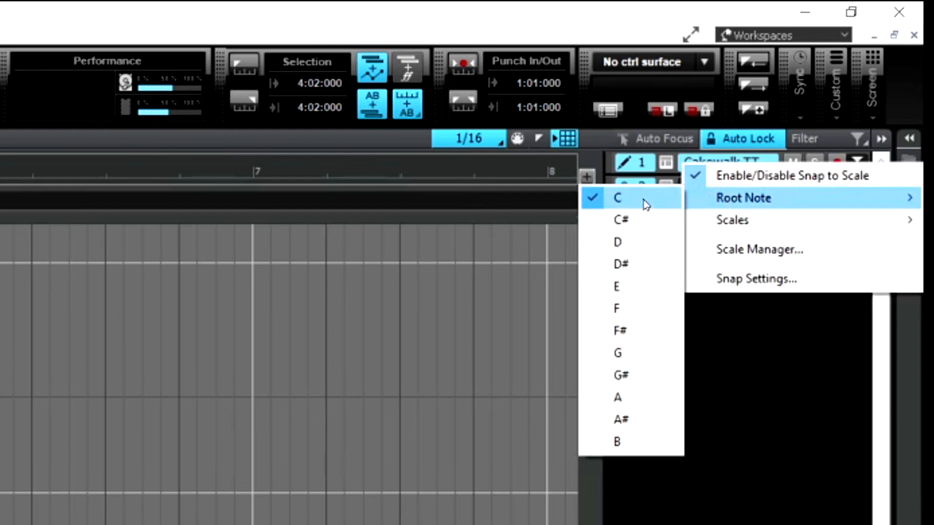
{"action": "left_click", "coordinate": [646, 204]}
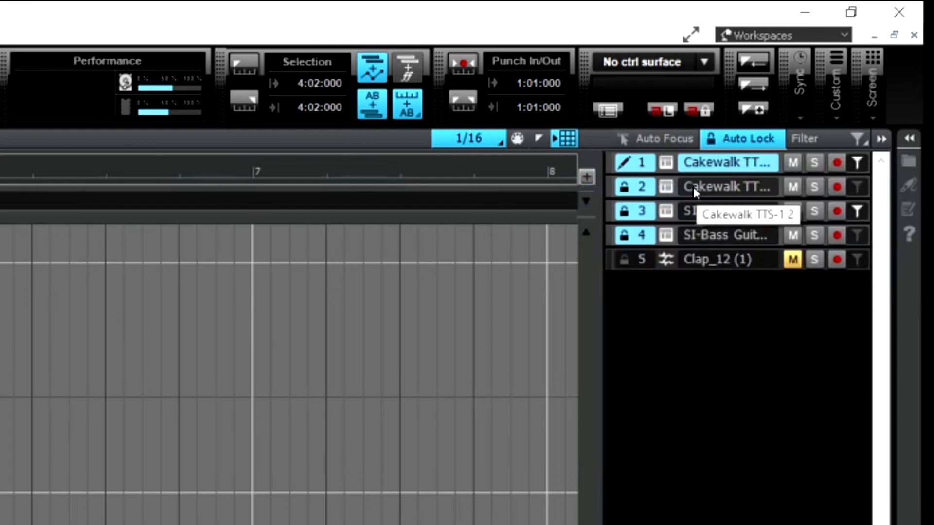
{"action": "right_click", "coordinate": [700, 168]}
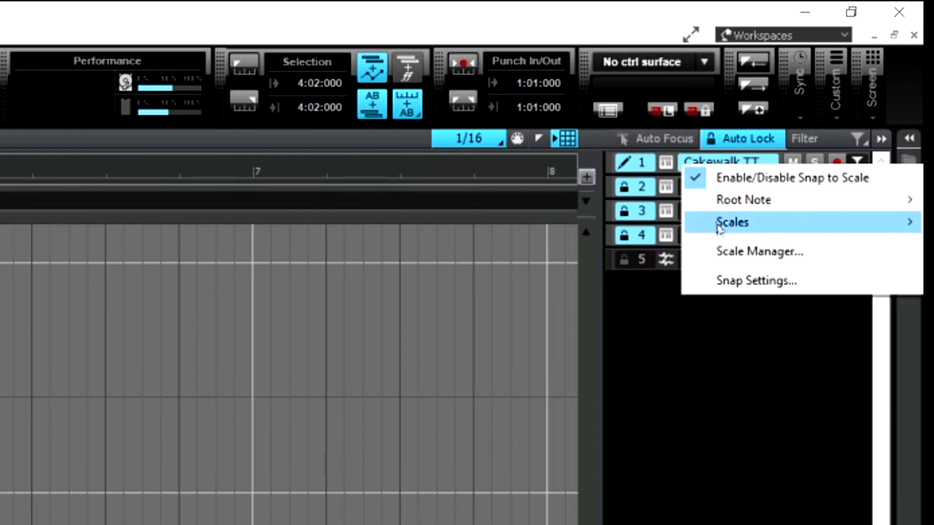
{"action": "mouse_move", "coordinate": [721, 230]}
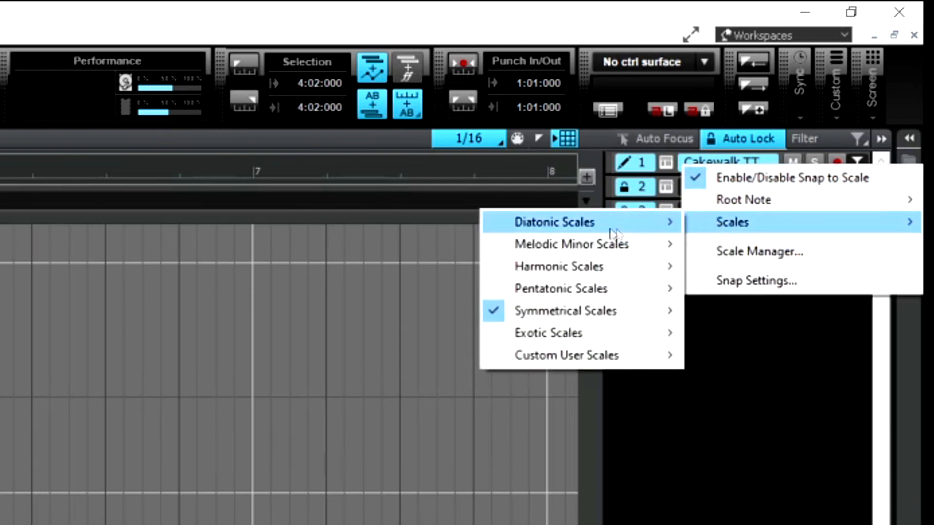
{"action": "mouse_move", "coordinate": [535, 226]}
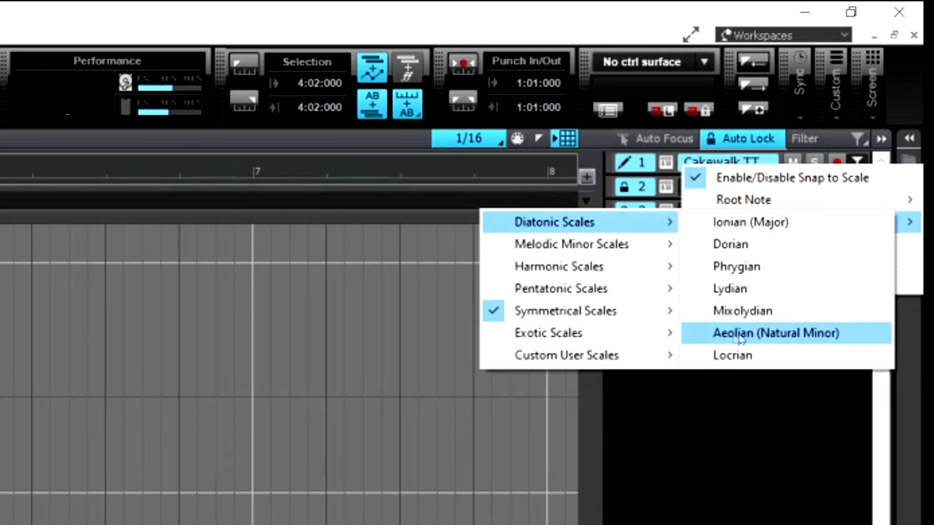
{"action": "left_click", "coordinate": [788, 336]}
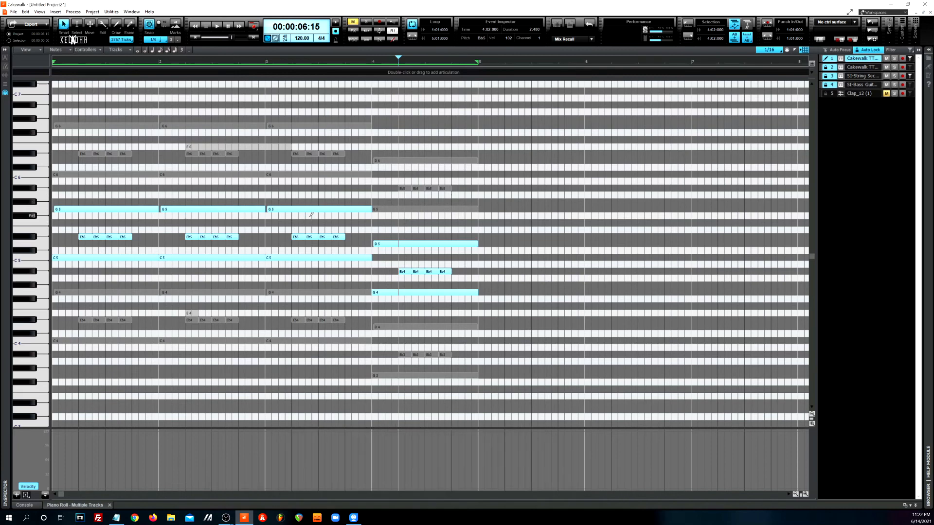
- Test the scale snapping by drawing Bb5, C6 and D6 notes at the start of measure 4, and delete them
{"action": "left_click", "coordinate": [376, 193]}
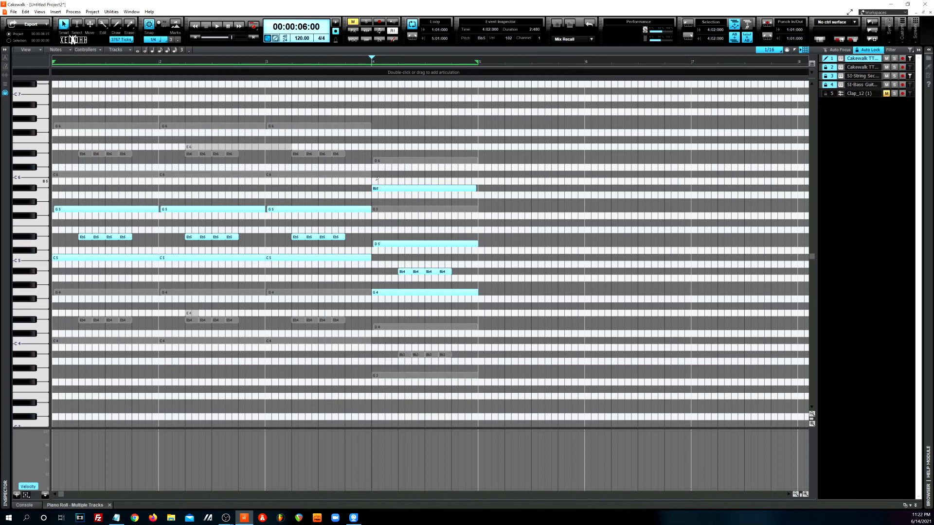
{"action": "left_click", "coordinate": [376, 179]}
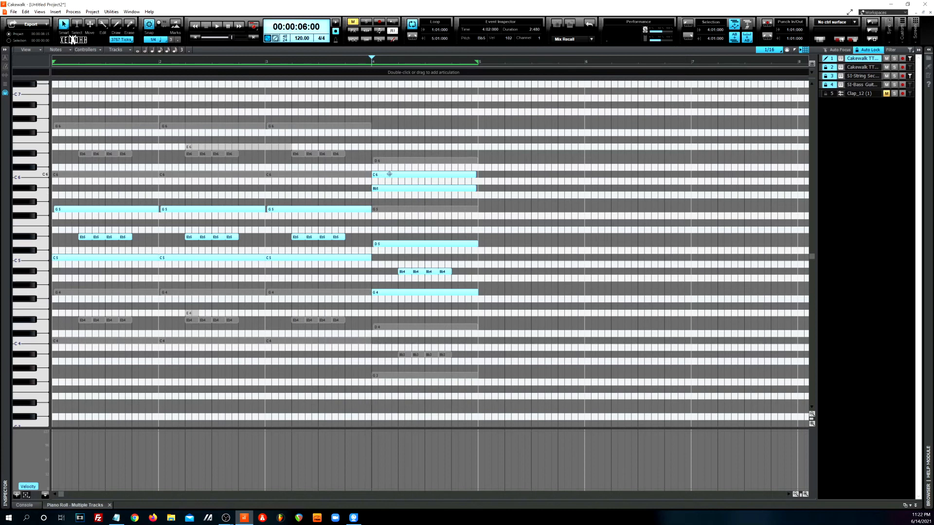
{"action": "left_click", "coordinate": [376, 165]}
{"action": "left_click_drag", "start_coordinate": [411, 152], "coordinate": [420, 192]}
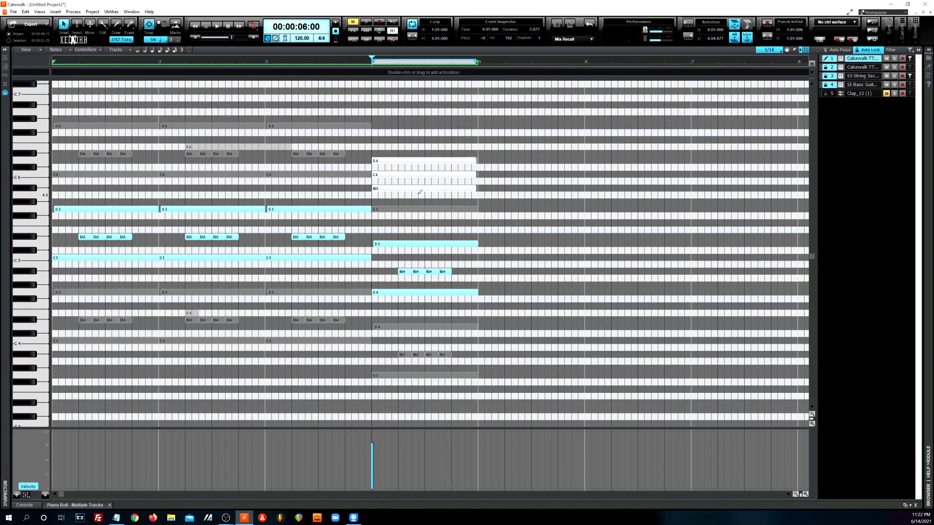
{"action": "key", "text": "Delete"}
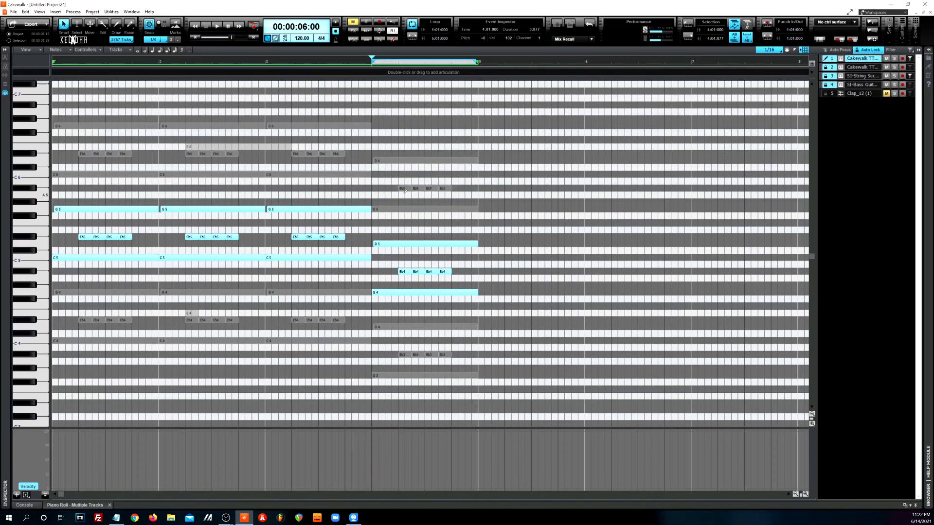
{"action": "left_click", "coordinate": [375, 188]}
{"action": "mouse_move", "coordinate": [405, 189]}
{"action": "left_mouse_down"}
{"action": "mouse_move", "coordinate": [408, 140]}
{"action": "mouse_move", "coordinate": [415, 186]}
{"action": "left_mouse_up"}
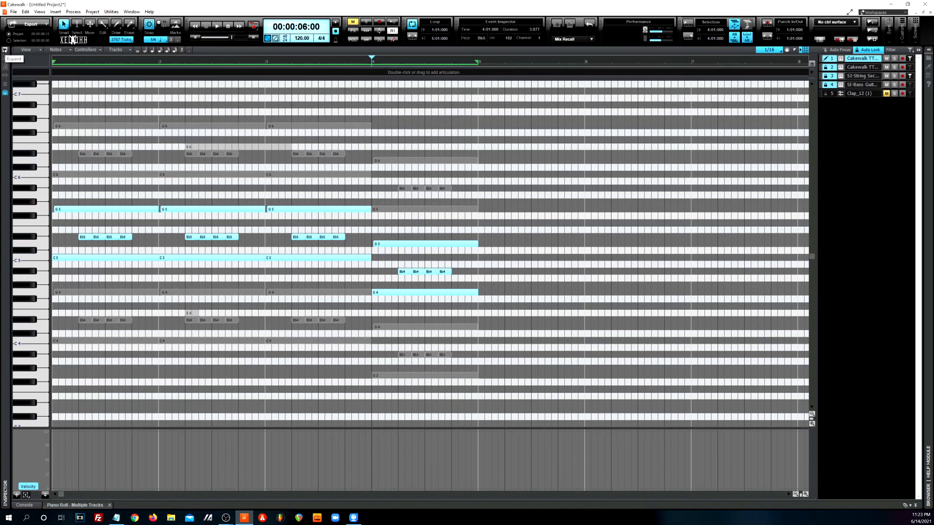
- Show the first track's MIDI properties in the Inspector and toggle Snap to Scale off and back on
{"action": "left_click", "coordinate": [4, 50]}
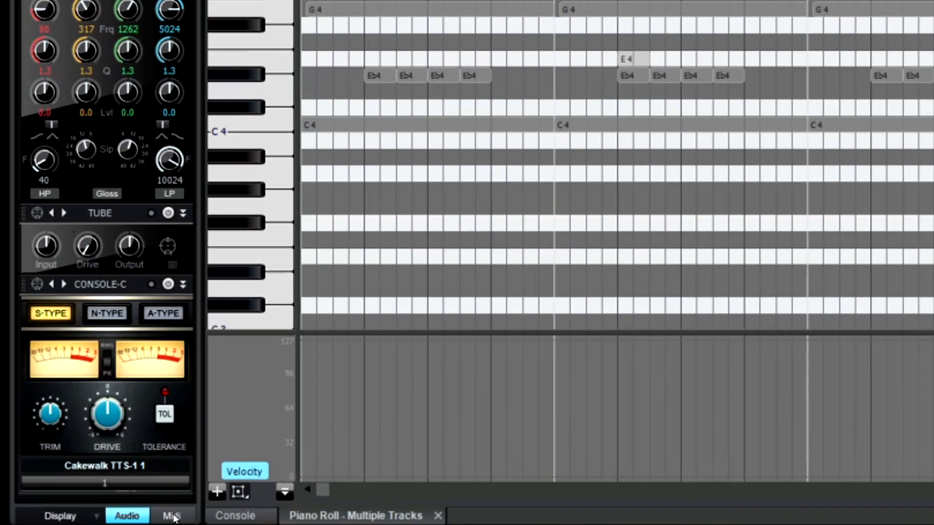
{"action": "left_click", "coordinate": [172, 517]}
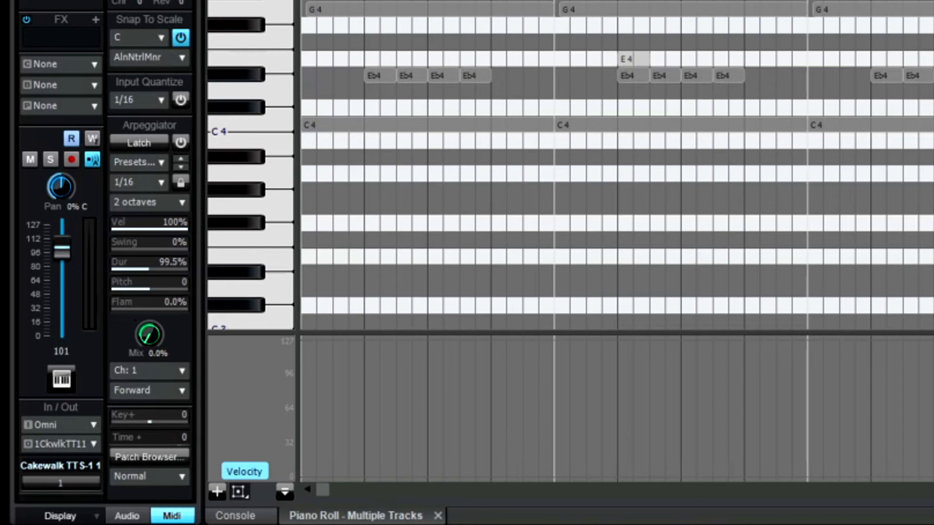
{"action": "left_click", "coordinate": [181, 39]}
{"action": "left_click", "coordinate": [181, 39]}
{"action": "left_click", "coordinate": [181, 39]}
{"action": "left_click", "coordinate": [181, 39]}
- Examine the root notes and scale families offered by the Inspector's Snap to Scale settings
{"action": "left_click", "coordinate": [161, 36]}
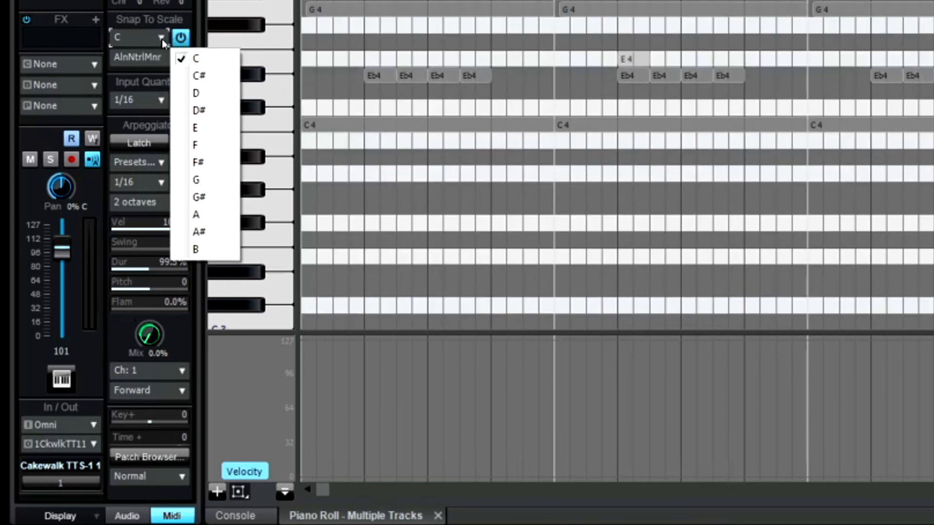
{"action": "left_click", "coordinate": [148, 61]}
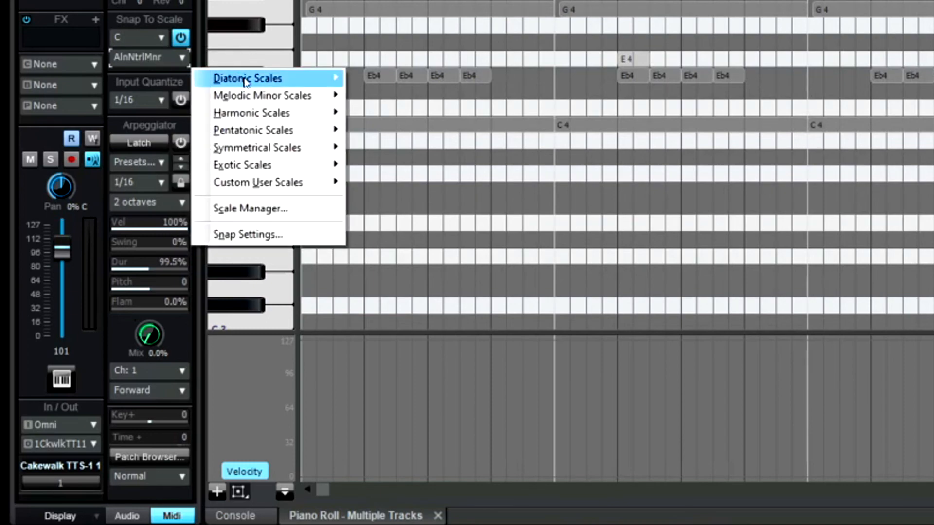
{"action": "mouse_move", "coordinate": [281, 81]}
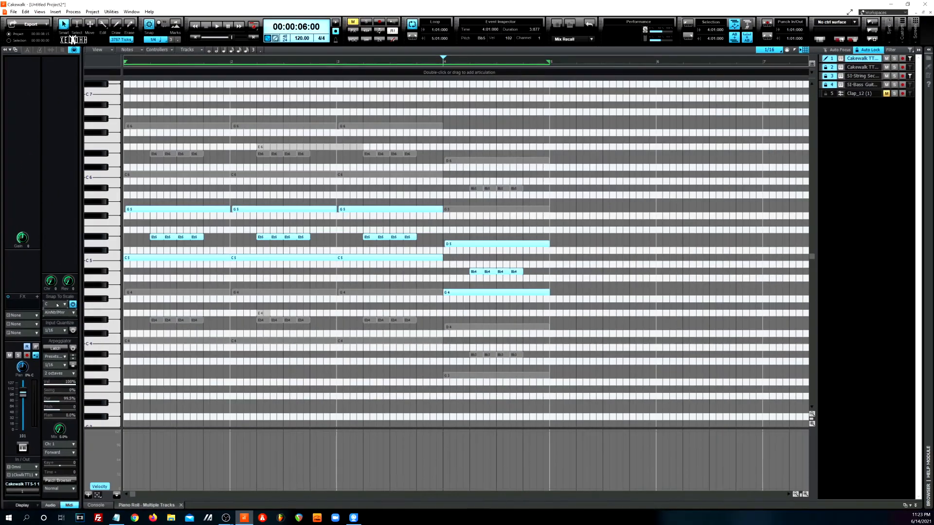
{"action": "left_click", "coordinate": [142, 38]}
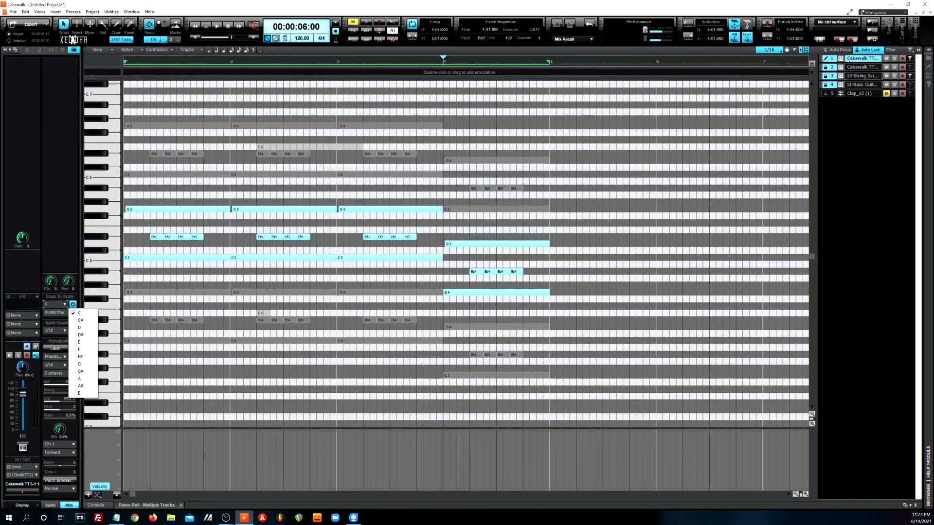
- Change the first track's root note to C# and return it to C
{"action": "right_click", "coordinate": [847, 58]}
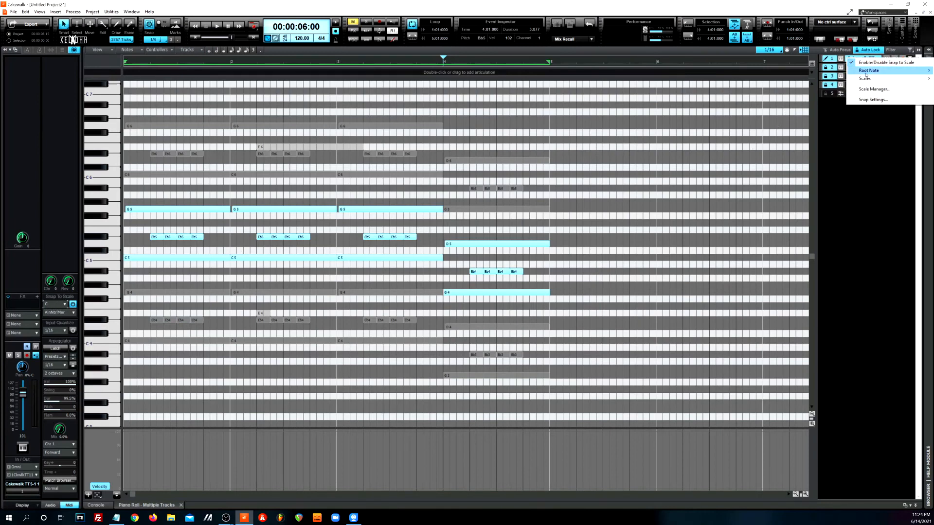
{"action": "mouse_move", "coordinate": [866, 73]}
{"action": "left_click", "coordinate": [829, 80]}
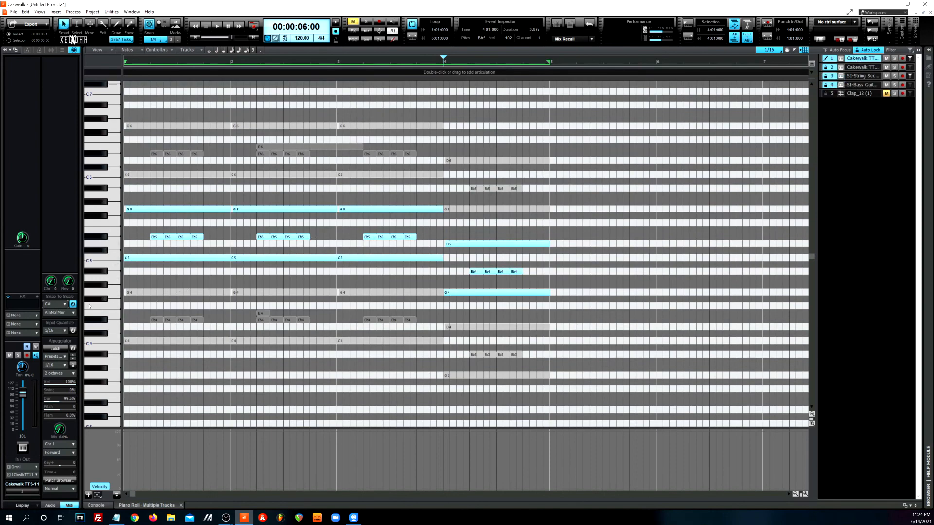
{"action": "left_click", "coordinate": [67, 305]}
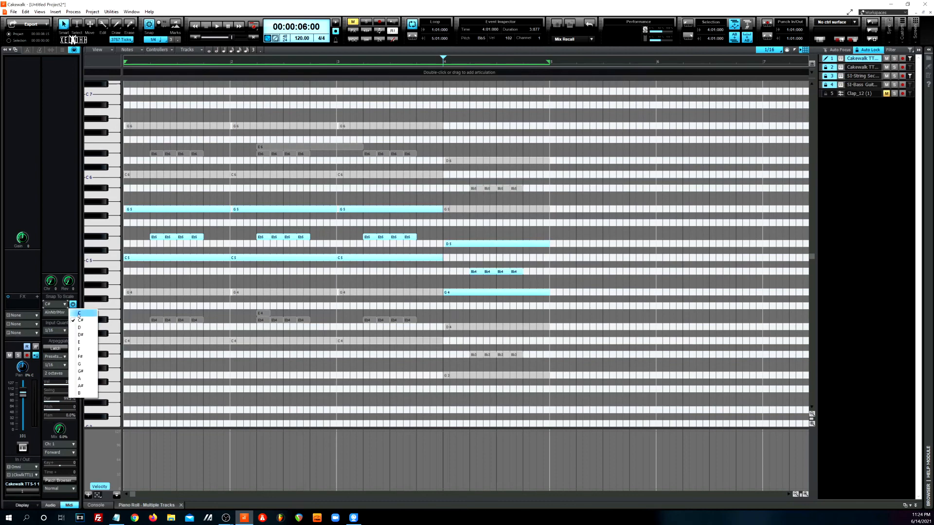
{"action": "left_click", "coordinate": [71, 312]}
- Try D as the first track's root note and set it back to C
{"action": "left_click", "coordinate": [65, 306]}
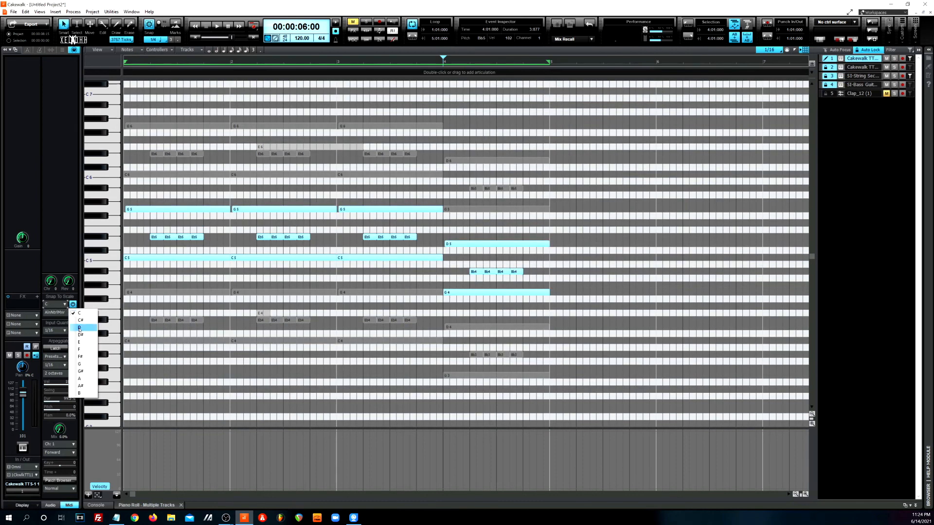
{"action": "left_click", "coordinate": [72, 327]}
{"action": "left_click", "coordinate": [64, 305]}
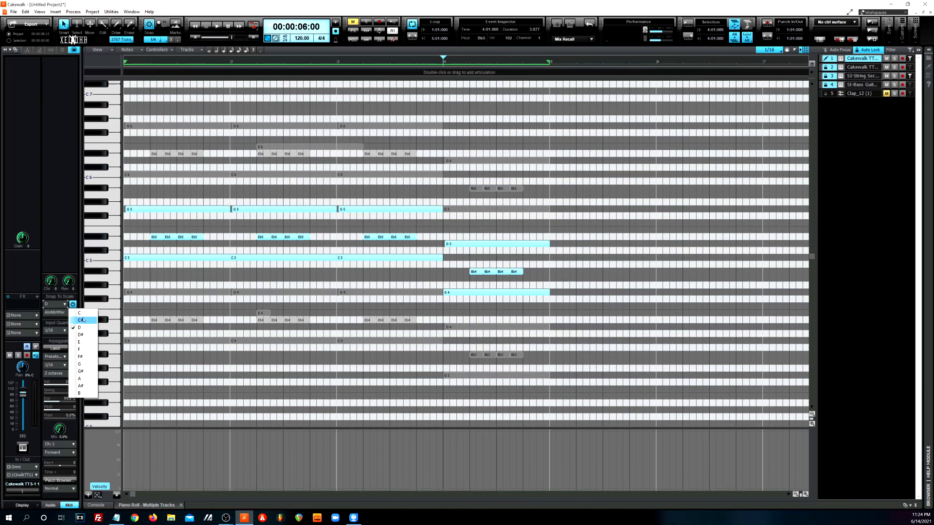
{"action": "left_click", "coordinate": [85, 314]}
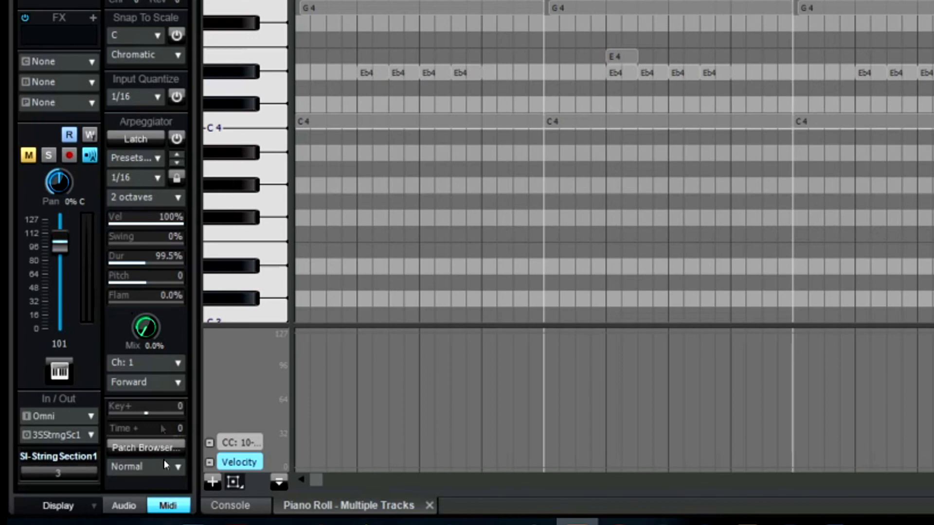
- Toggle the string section track's Snap to Scale on and back off, and enable its 1/16 Input Quantize
{"action": "left_click", "coordinate": [176, 36]}
{"action": "left_click", "coordinate": [176, 36]}
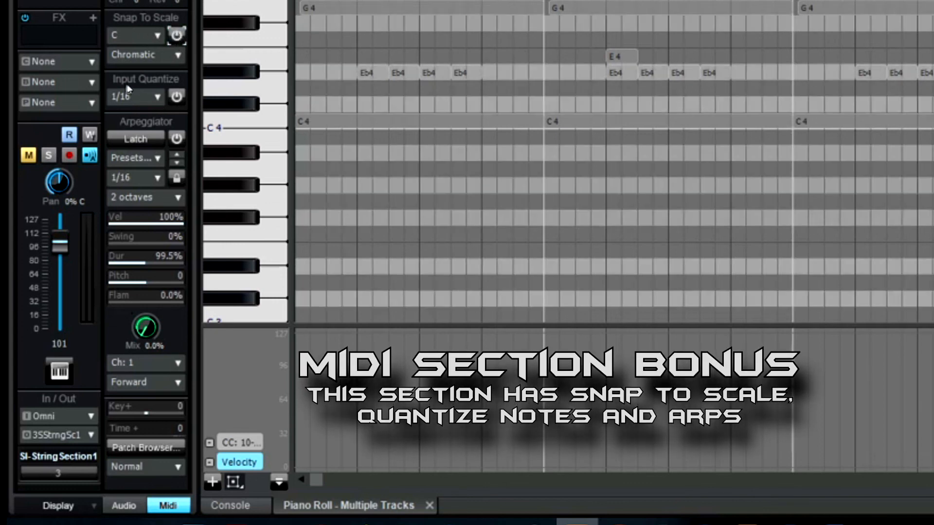
{"action": "left_click", "coordinate": [177, 97]}
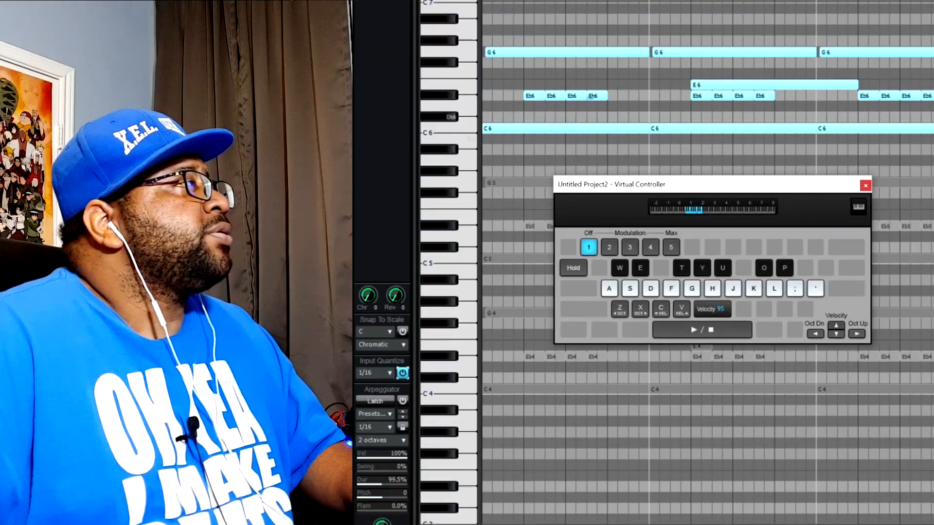
- Find the Computer Keyboard option among the virtual controllers and return to the open Virtual Controller window
{"action": "key", "text": "alt+v"}
{"action": "key", "text": "Escape"}
{"action": "key", "text": "alt+v"}
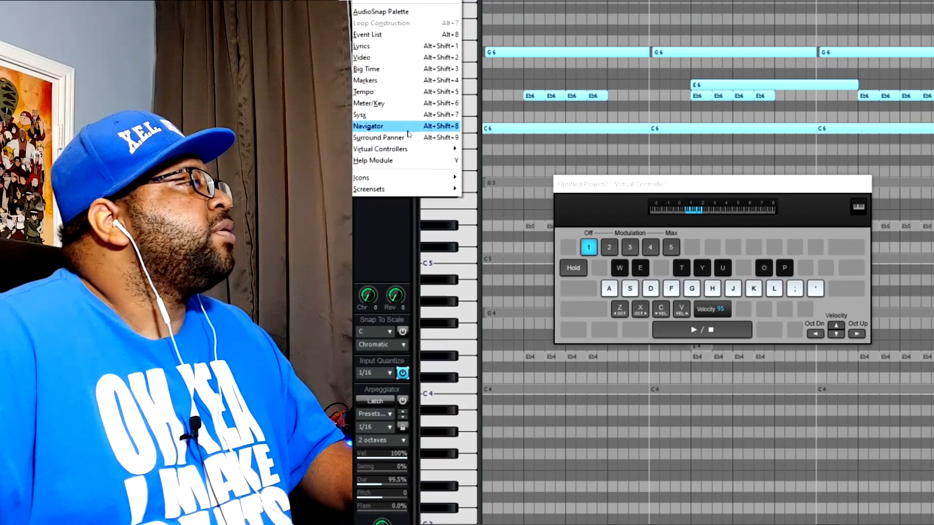
{"action": "mouse_move", "coordinate": [423, 151]}
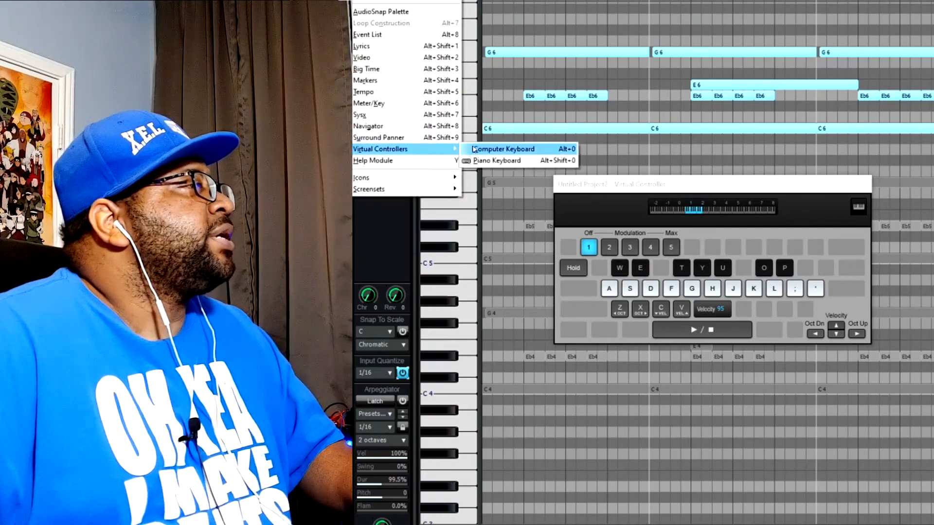
{"action": "left_click", "coordinate": [781, 192]}
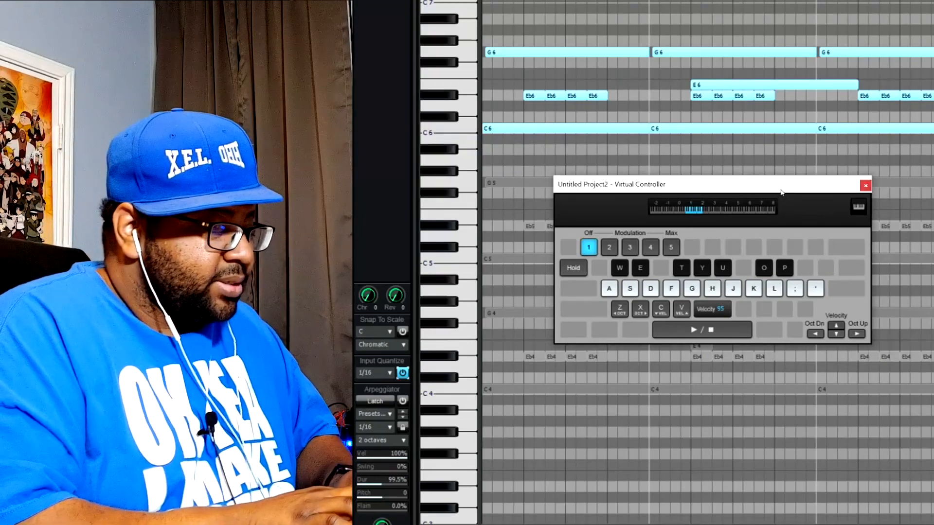
- Play a short run of natural notes with the Virtual Controller to try out live input with Snap to Scale
{"action": "key", "text": "f"}
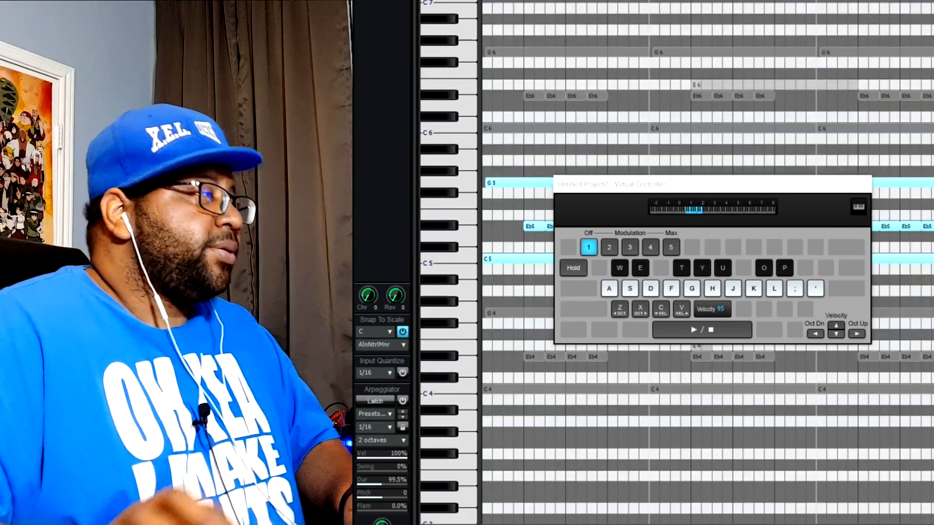
{"action": "key", "text": "d"}
{"action": "key", "text": "j"}
{"action": "key", "text": "k"}
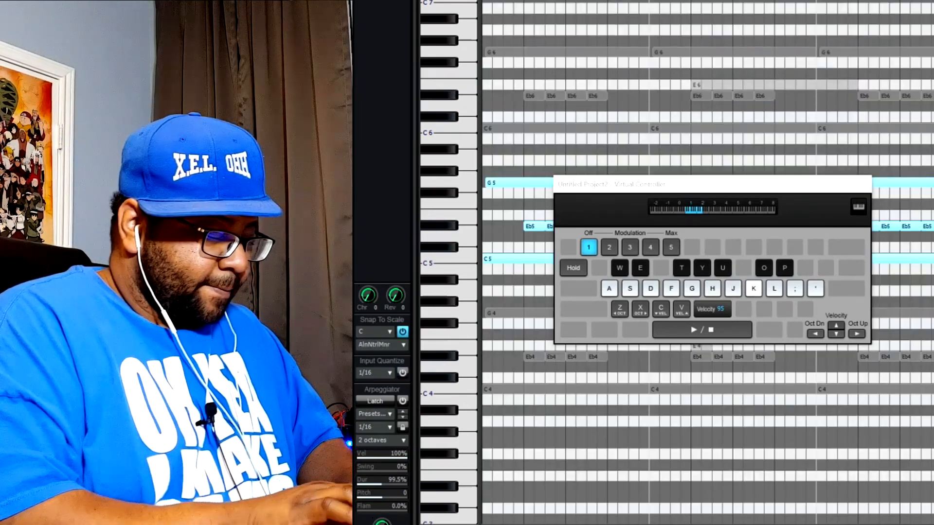
{"action": "key", "text": "l"}
{"action": "key", "text": "k"}
{"action": "key", "text": "j"}
{"action": "key", "text": "s"}
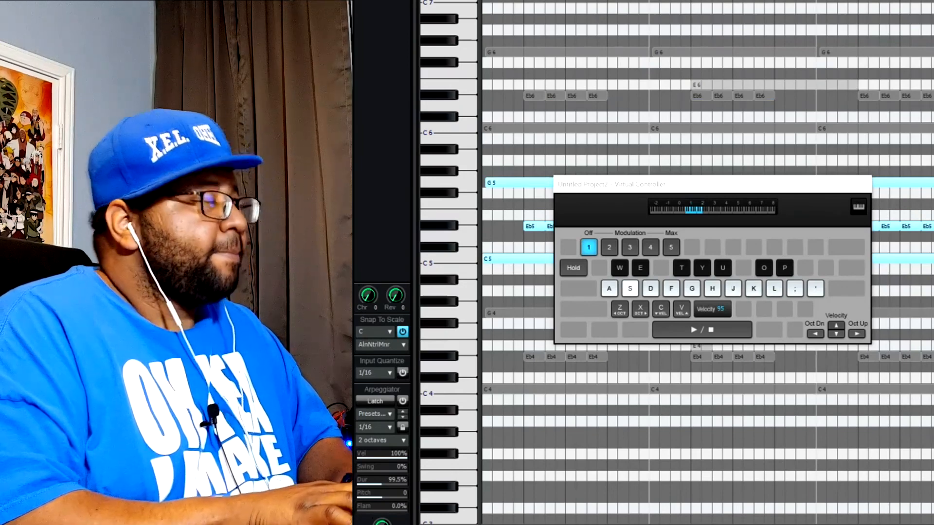
{"action": "key", "text": "d"}
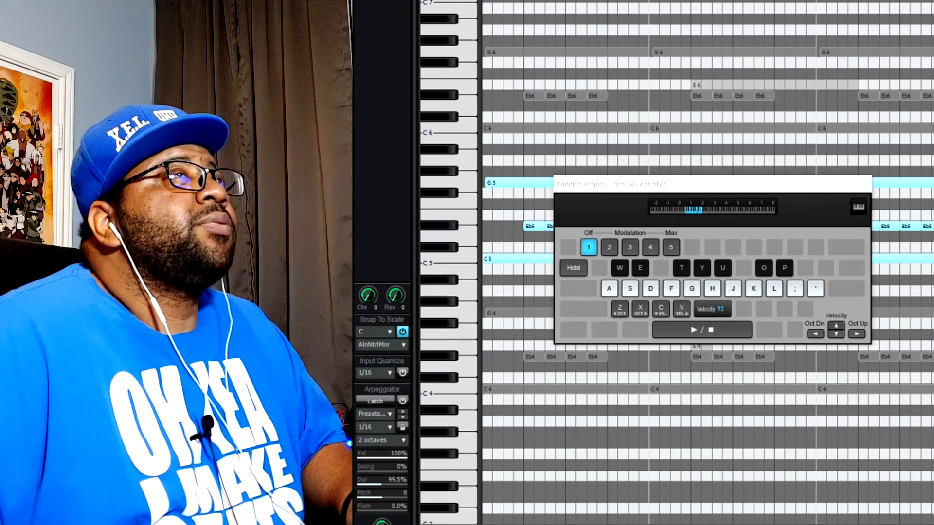
- Switch the track's Arpeggiator on and back off
{"action": "left_click", "coordinate": [402, 401]}
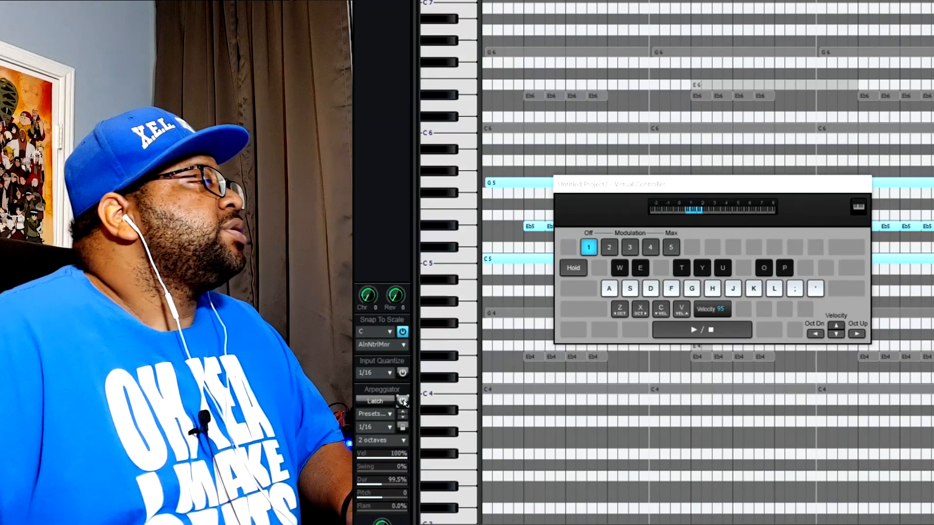
{"action": "left_click", "coordinate": [403, 402]}
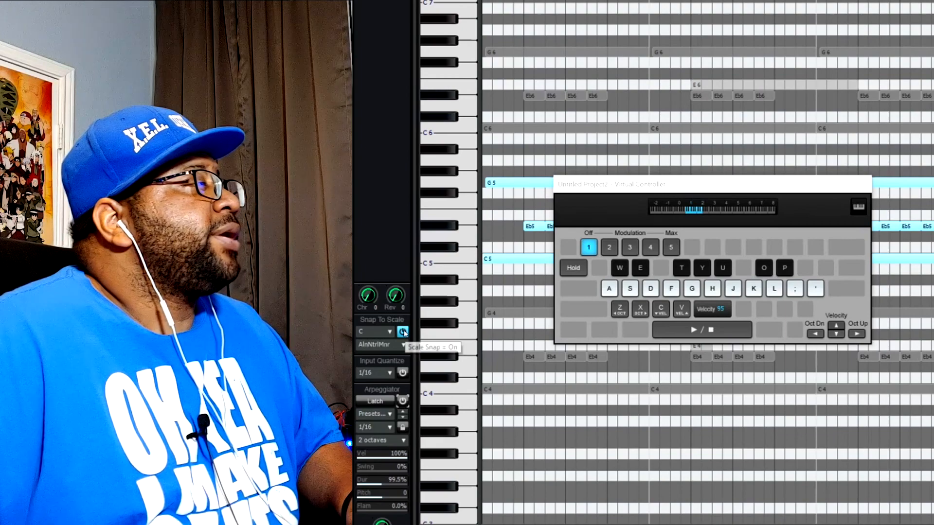